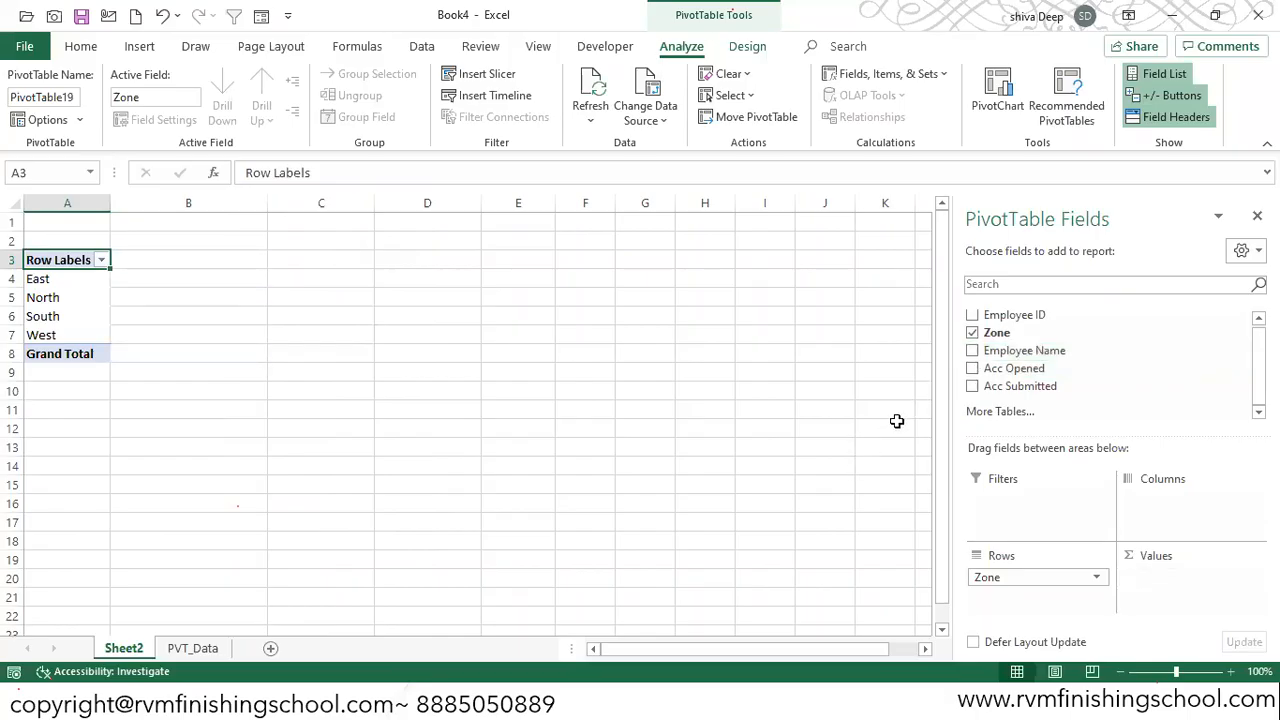
- Add the Acc Opened field to the pivot table's values area to total it for each zone
{"action": "left_click_drag", "start_coordinate": [1007, 370], "coordinate": [1146, 595]}
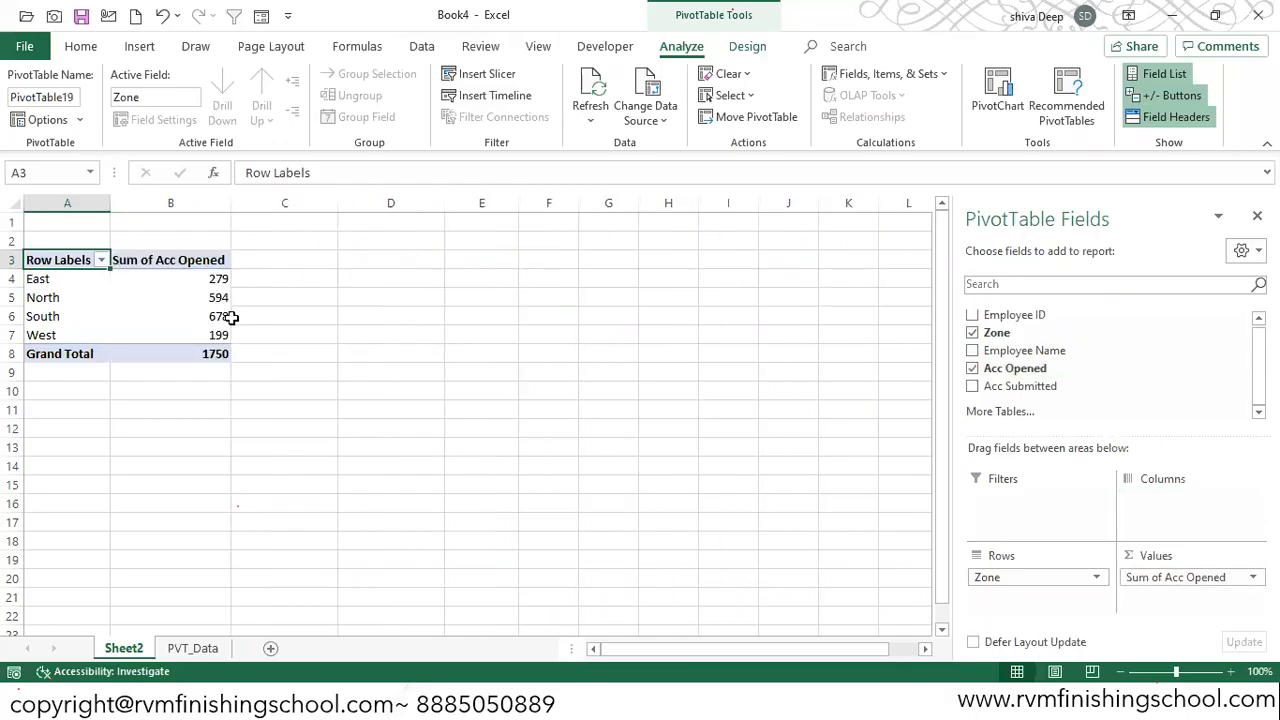
{"action": "left_click_drag", "start_coordinate": [215, 279], "coordinate": [215, 335]}
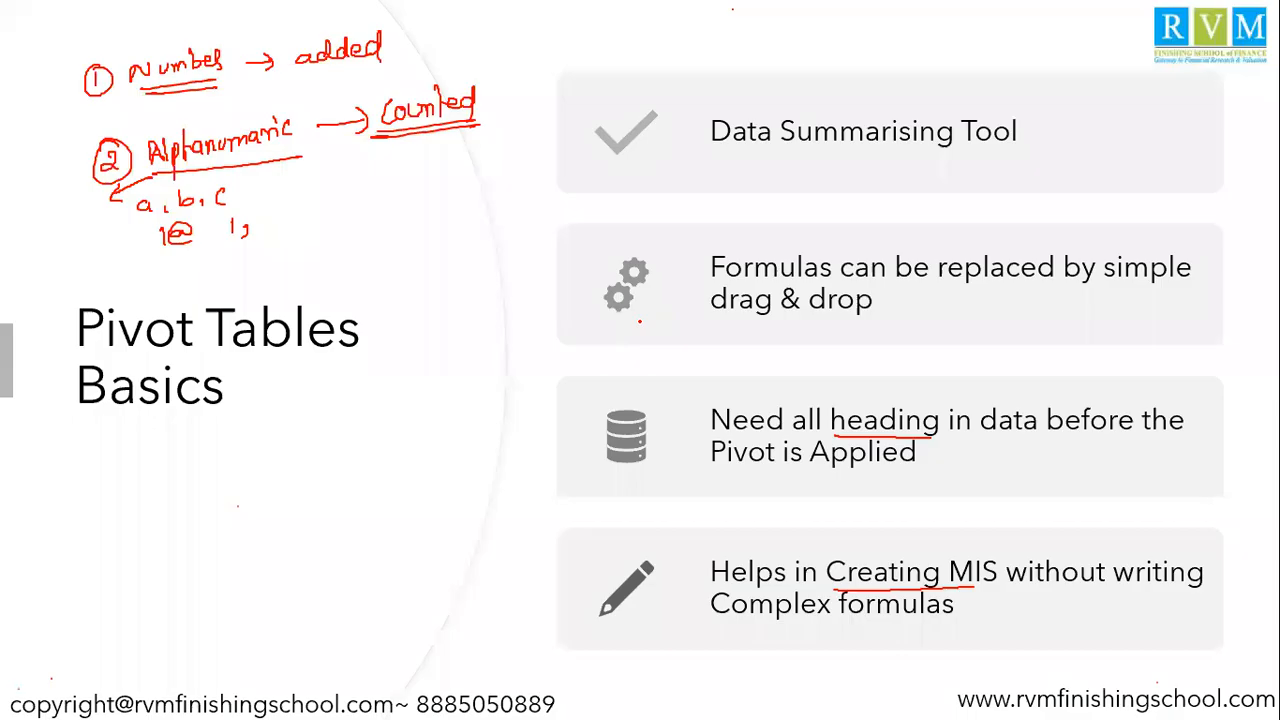
- Examine the source records in the Pivots_Data sheet and compare them with the pivot table's zone totals and grand total
{"action": "key", "text": "alt+Tab"}
{"action": "key", "text": "ctrl+a"}
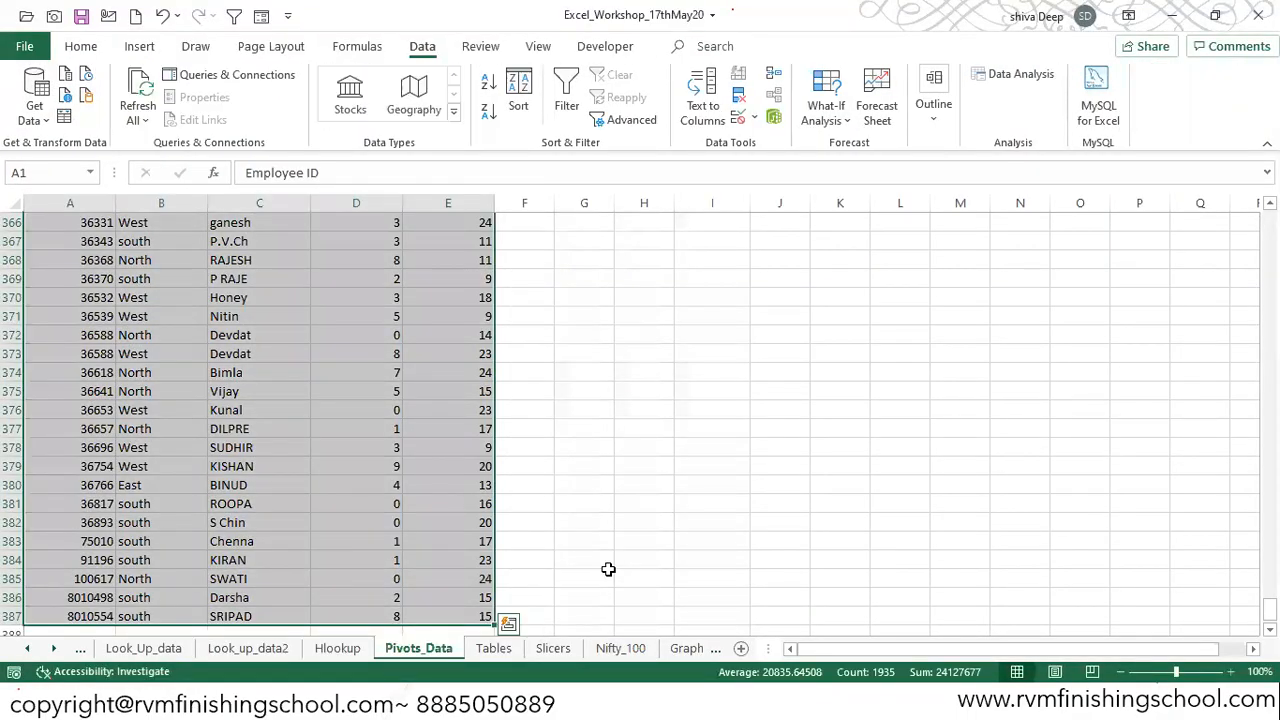
{"action": "left_click_drag", "start_coordinate": [1270, 609], "coordinate": [1258, 206]}
{"action": "left_click_drag", "start_coordinate": [699, 279], "coordinate": [706, 335]}
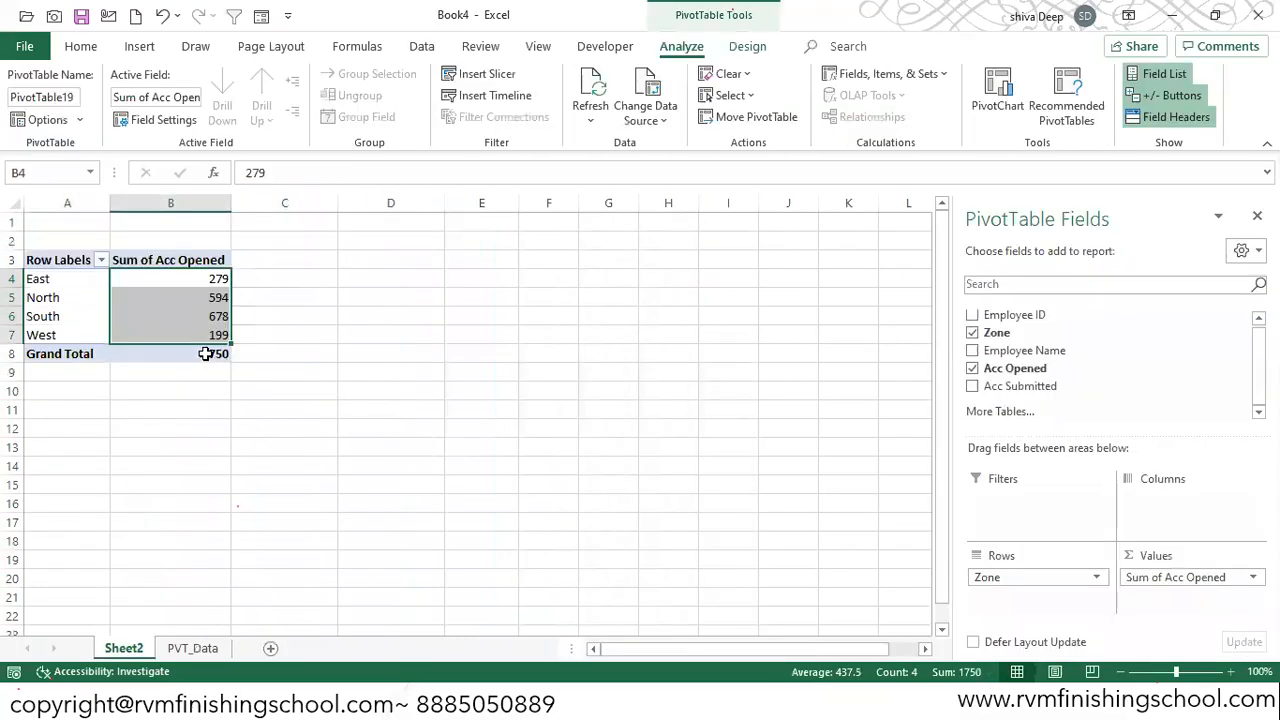
{"action": "left_click", "coordinate": [206, 354]}
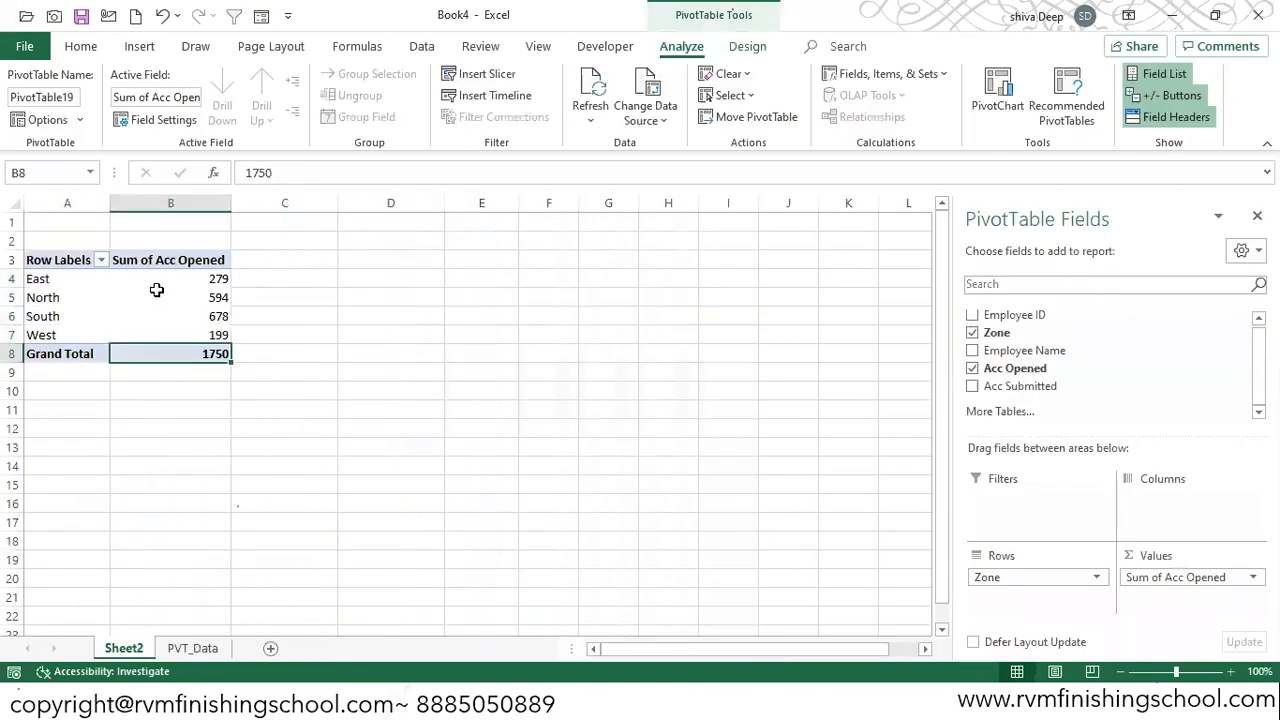
{"action": "mouse_move", "coordinate": [157, 290]}
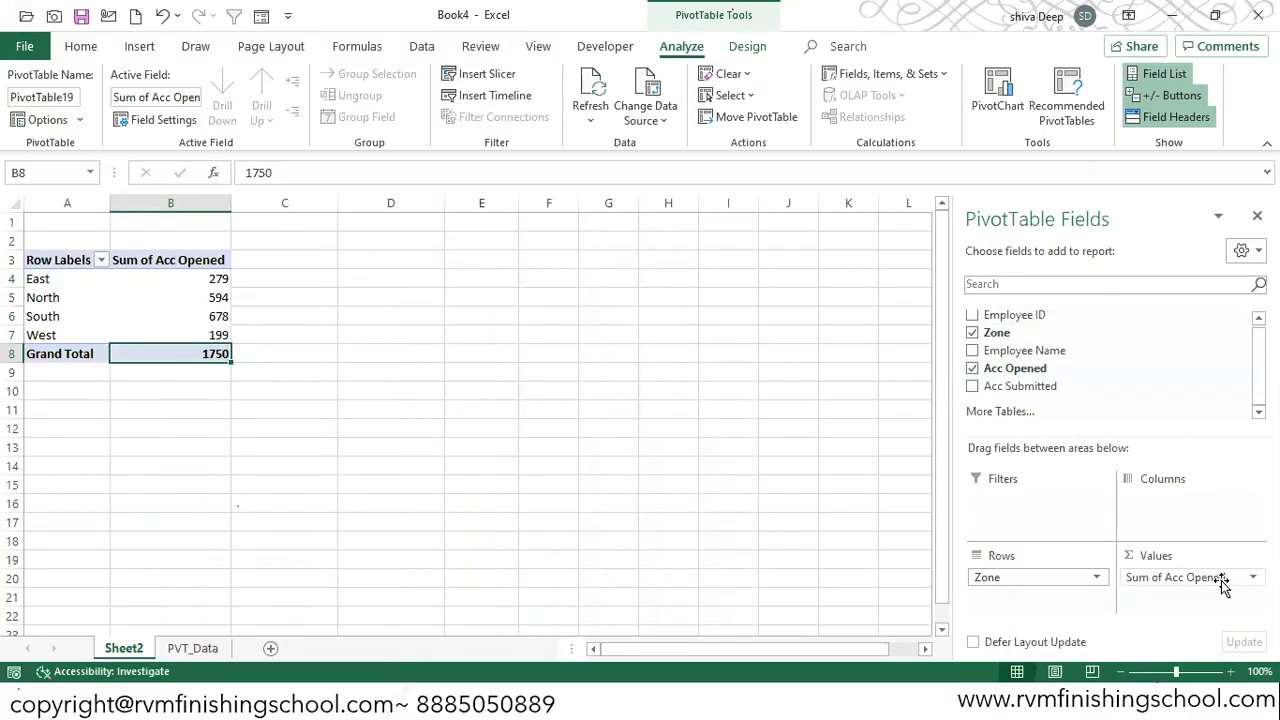
{"action": "left_click_drag", "start_coordinate": [68, 260], "coordinate": [194, 368]}
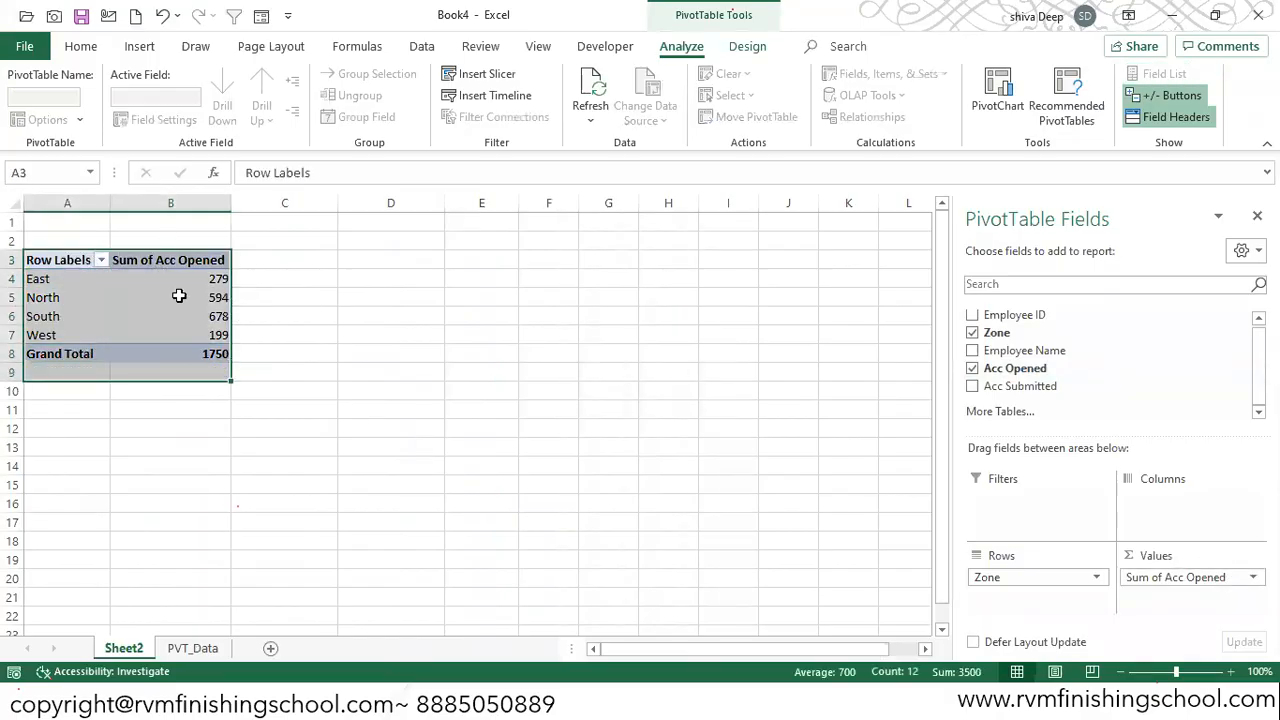
{"action": "left_click", "coordinate": [276, 272]}
{"action": "left_click", "coordinate": [187, 264]}
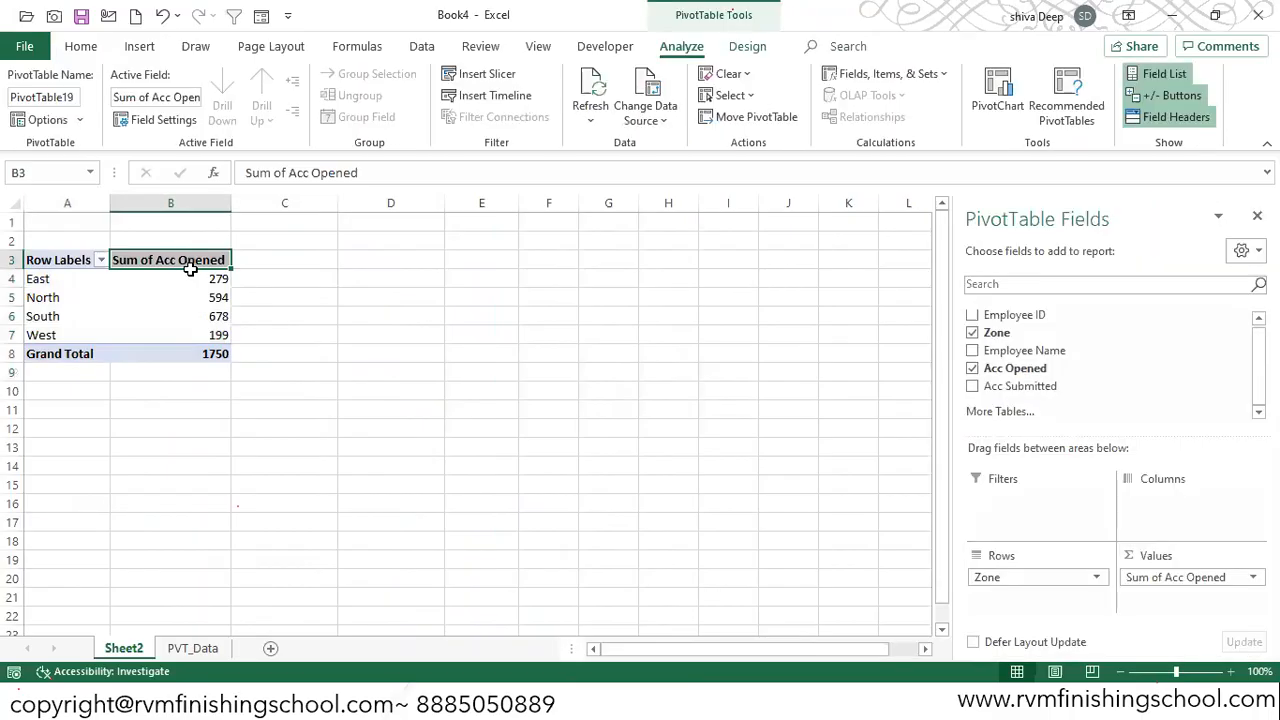
- Rename the sheet containing the pivot table as Summary
{"action": "double_click", "coordinate": [128, 648]}
{"action": "type", "text": "Summary"}
{"action": "key", "text": "Return"}
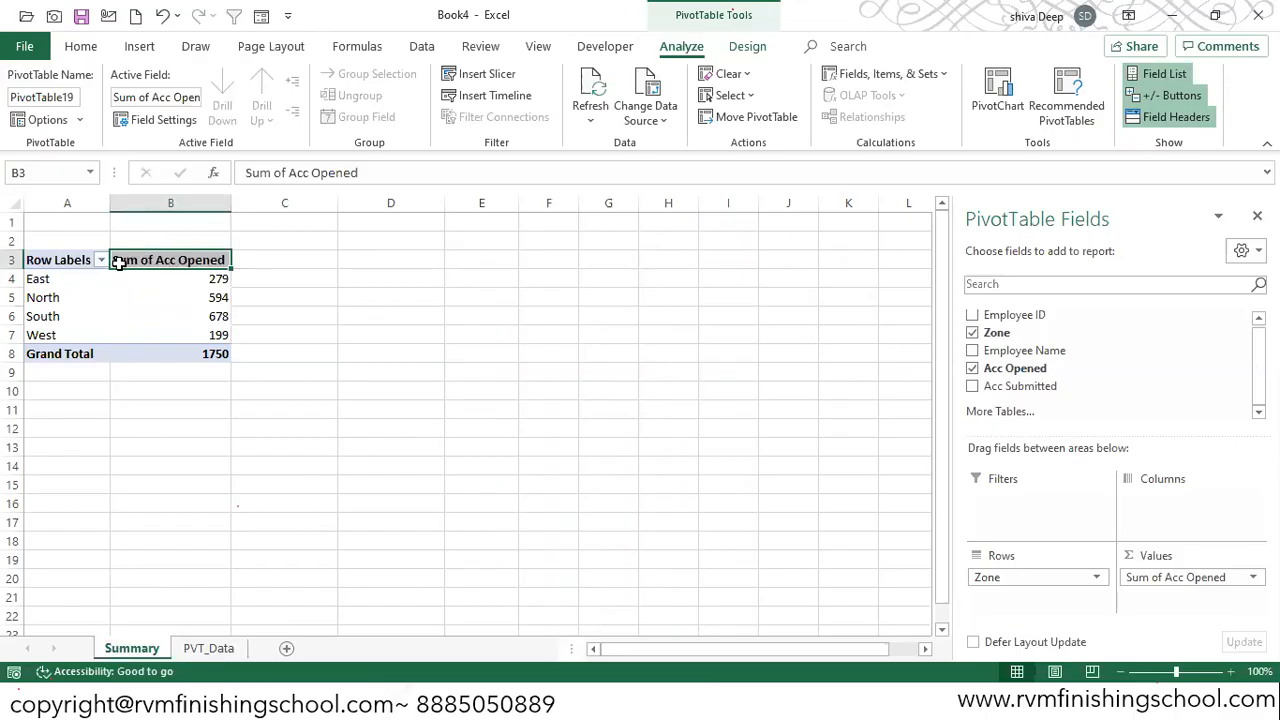
- Try to rename the Sum of Acc Opened value field as Acc Opened
{"action": "double_click", "coordinate": [173, 259]}
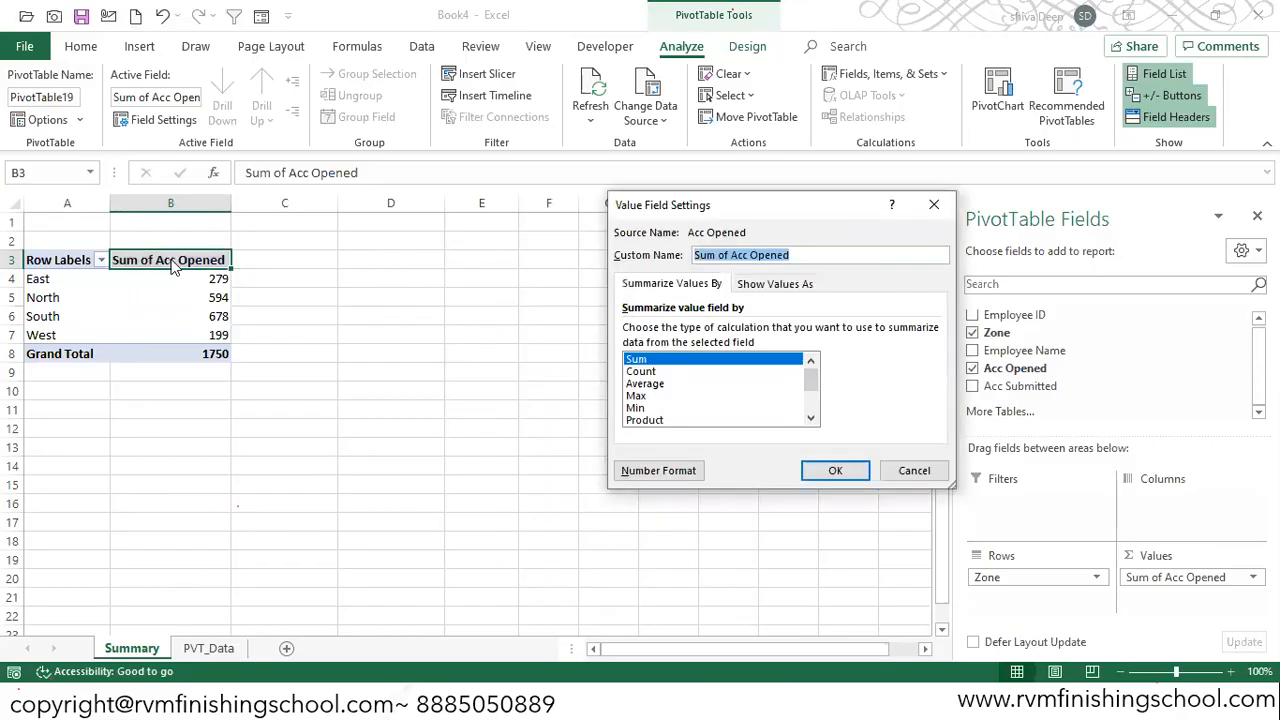
{"action": "left_click_drag", "start_coordinate": [716, 206], "coordinate": [501, 218]}
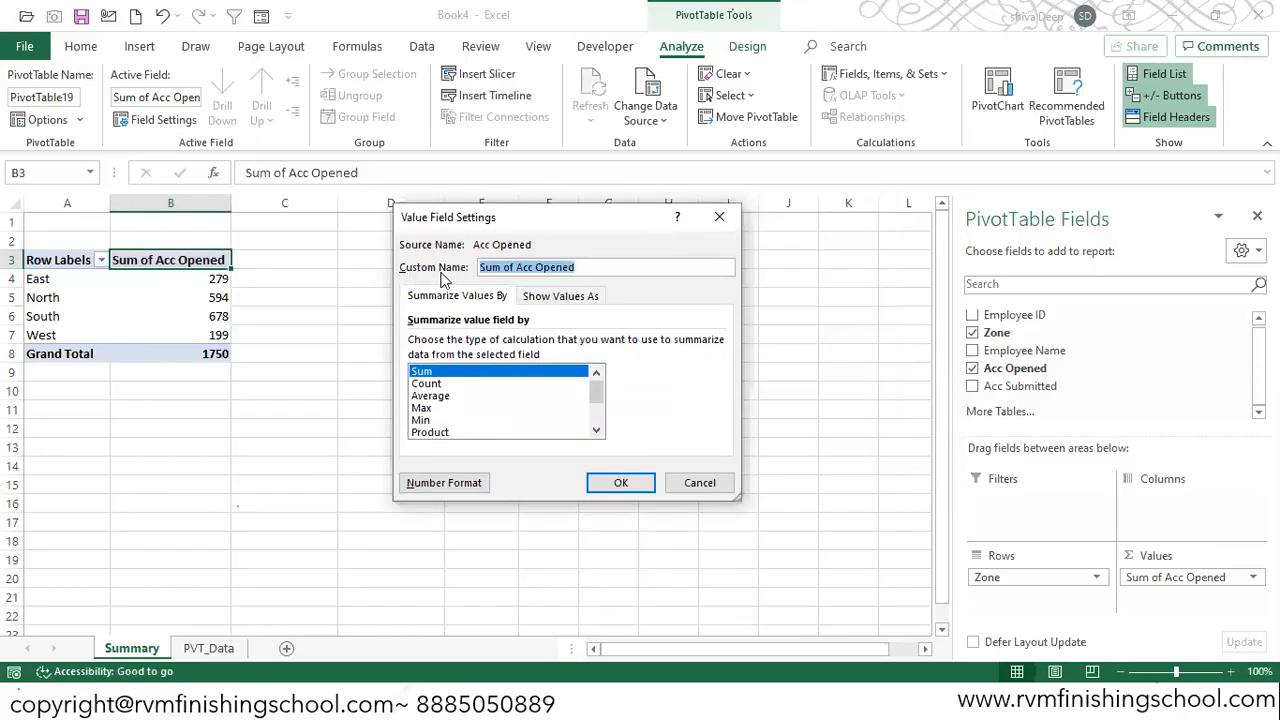
{"action": "left_click_drag", "start_coordinate": [518, 272], "coordinate": [442, 270]}
{"action": "key", "text": "Left"}
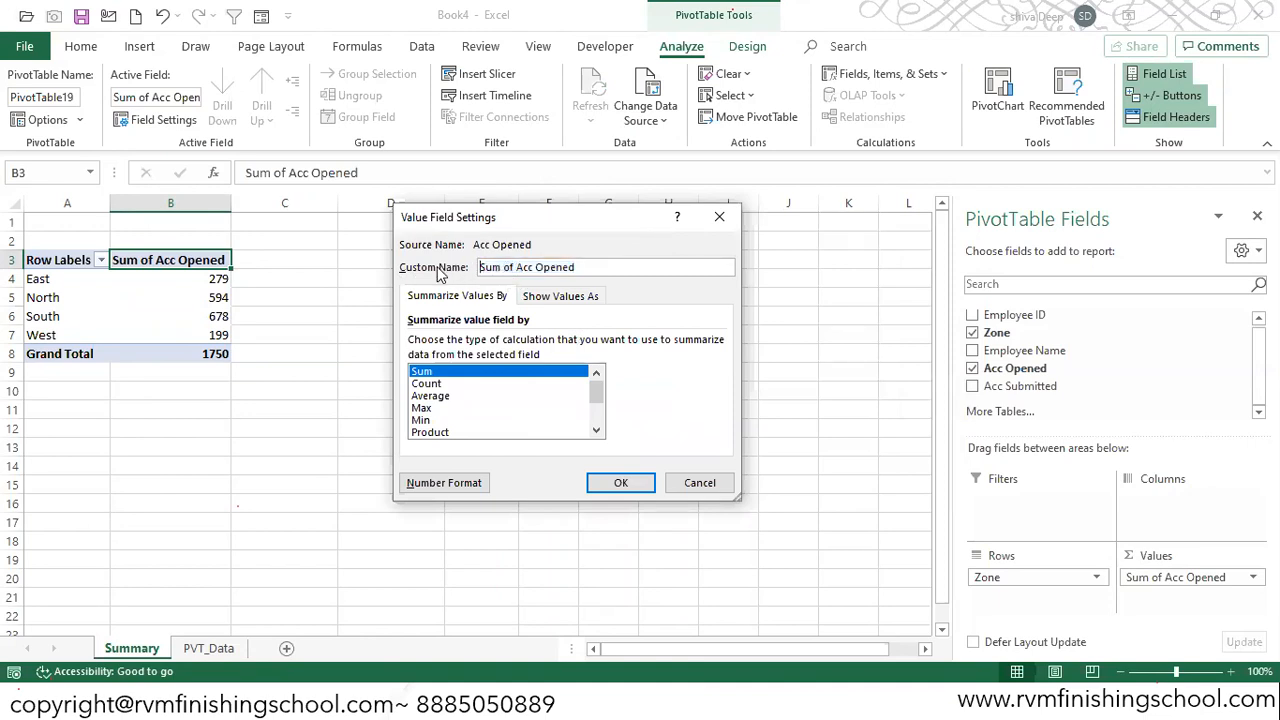
{"action": "key", "text": "Delete"}
{"action": "key", "text": "Delete"}
{"action": "key", "text": "Delete"}
{"action": "key", "text": "Delete"}
{"action": "key", "text": "Delete"}
{"action": "key", "text": "Delete"}
{"action": "key", "text": "Delete"}
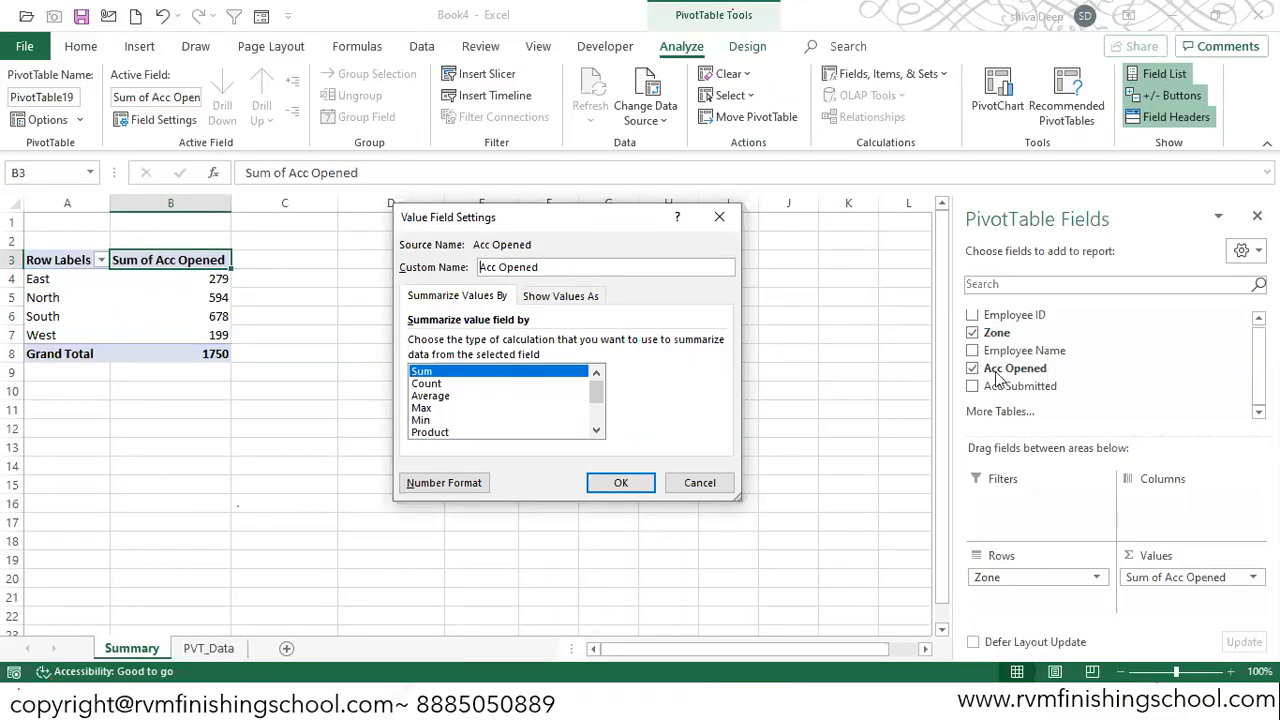
{"action": "left_click", "coordinate": [614, 486]}
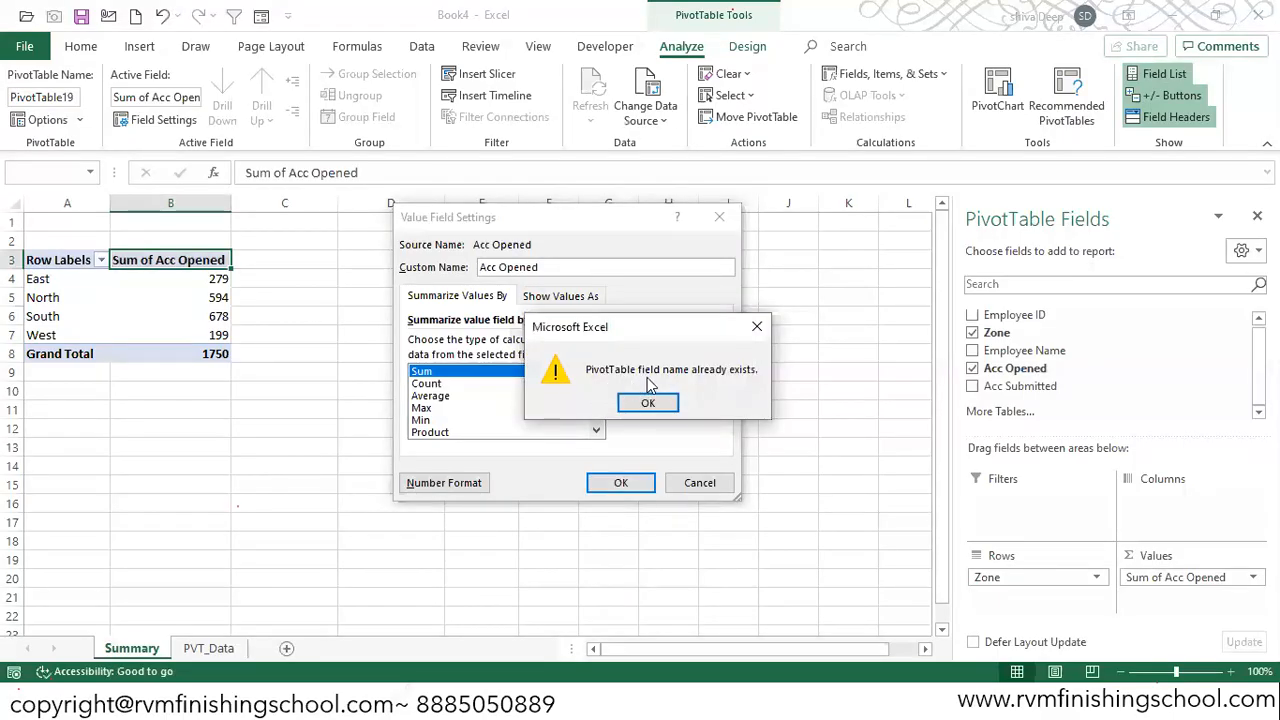
{"action": "left_click", "coordinate": [648, 402]}
- Change the value field's custom name to Account Opened
{"action": "left_click", "coordinate": [560, 268]}
{"action": "key", "text": "BackSpace"}
{"action": "key", "text": "BackSpace"}
{"action": "key", "text": "BackSpace"}
{"action": "key", "text": "BackSpace"}
{"action": "type", "text": "ount"}
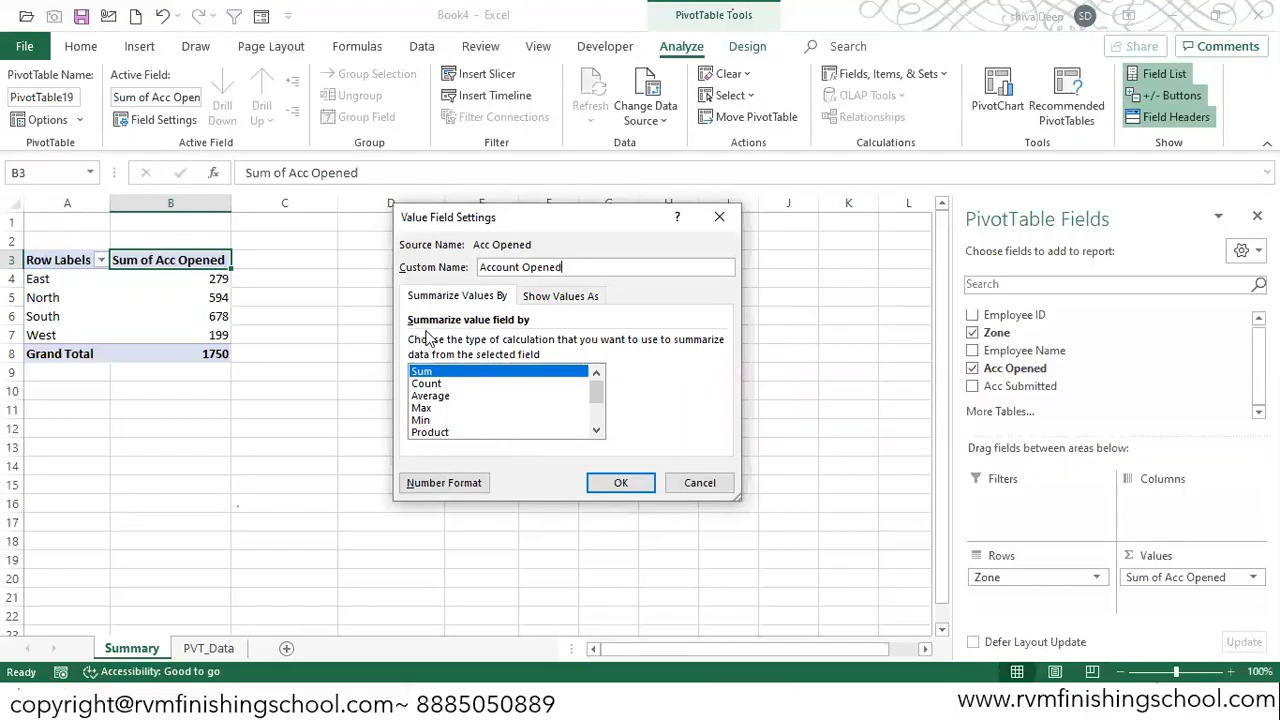
- Summarize the Acc Opened value field by Max and review the result for each zone
{"action": "left_click", "coordinate": [428, 410]}
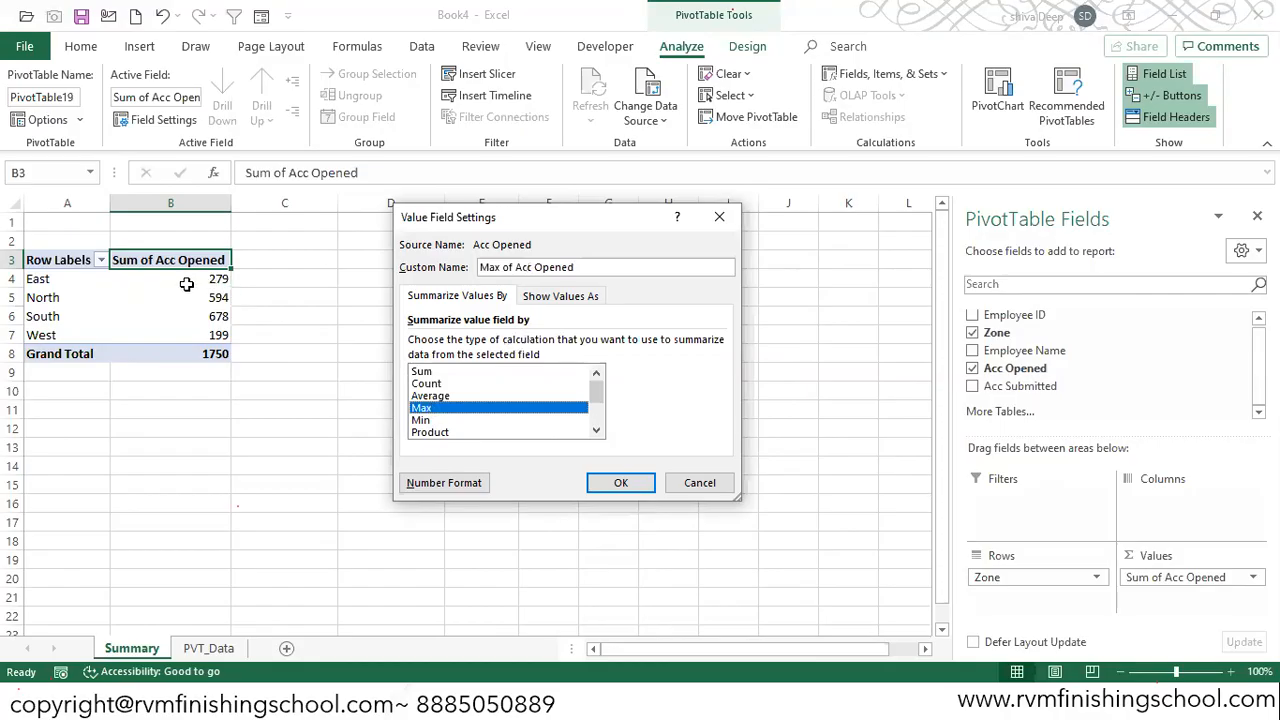
{"action": "left_click", "coordinate": [612, 486]}
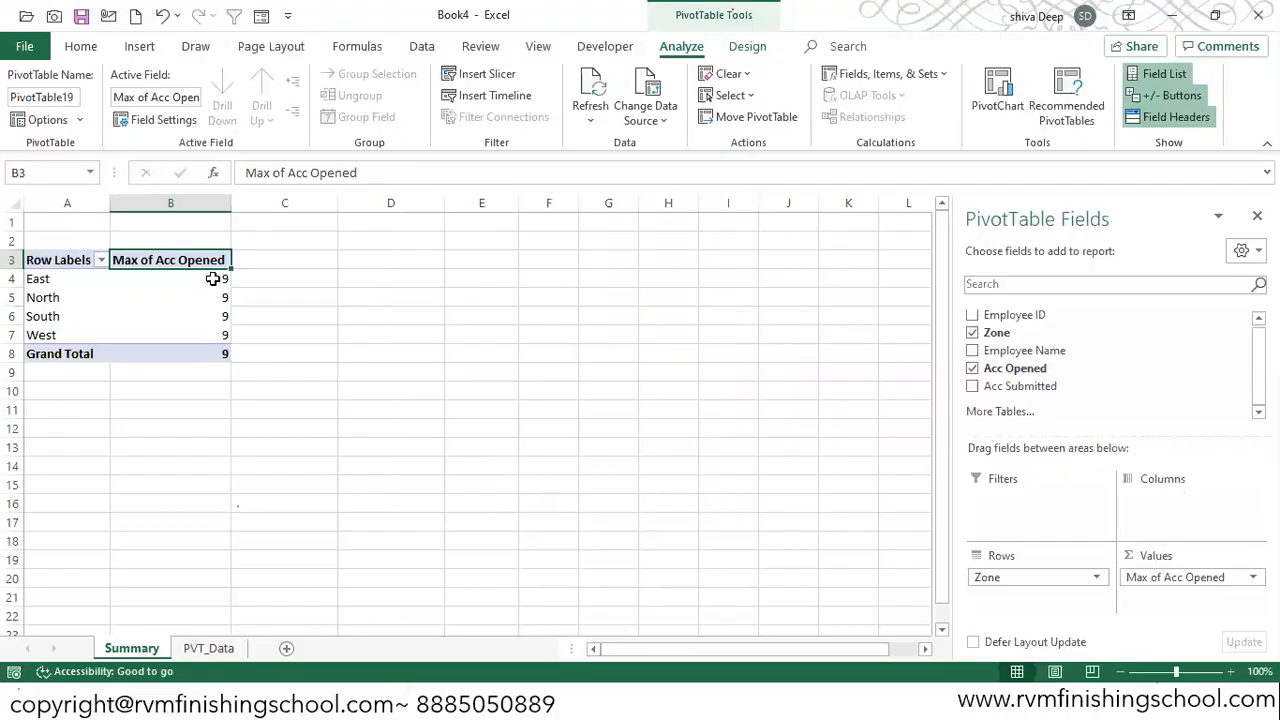
{"action": "left_click_drag", "start_coordinate": [213, 279], "coordinate": [200, 335]}
- Summarize the Acc Opened value field by Min
{"action": "left_click", "coordinate": [181, 262]}
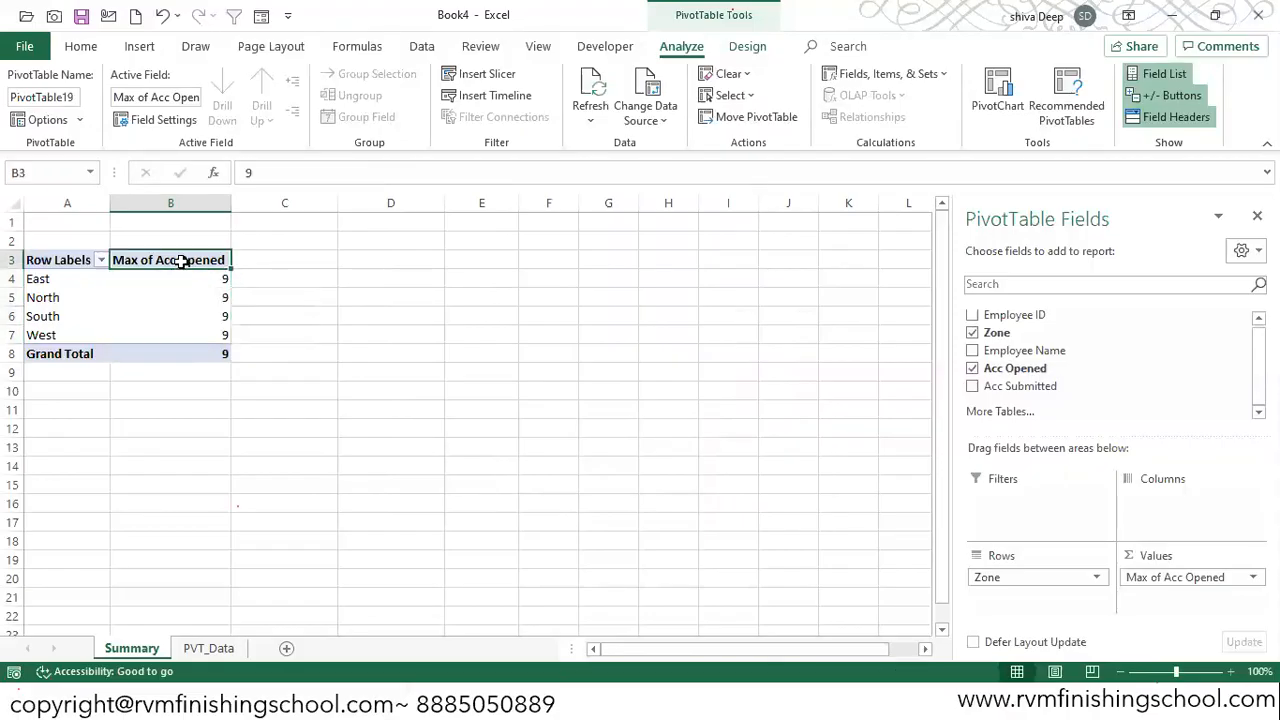
{"action": "double_click", "coordinate": [181, 262]}
{"action": "left_click", "coordinate": [428, 420]}
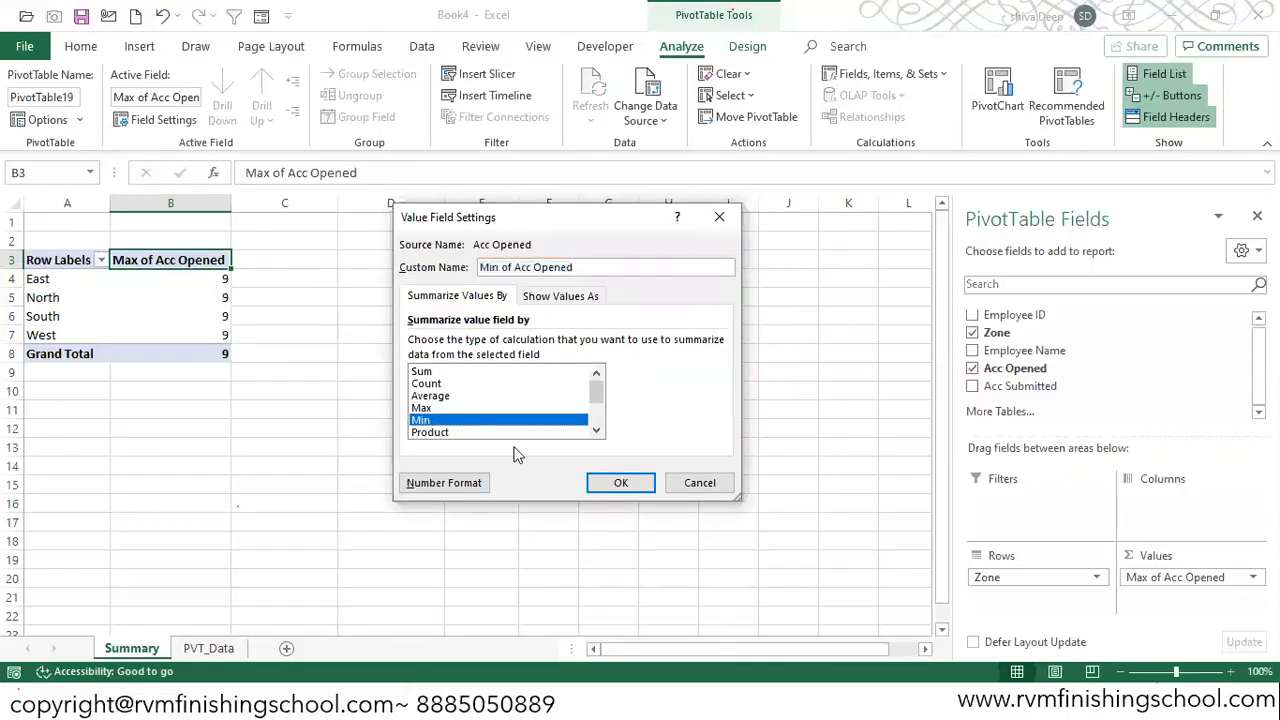
{"action": "left_click", "coordinate": [620, 483]}
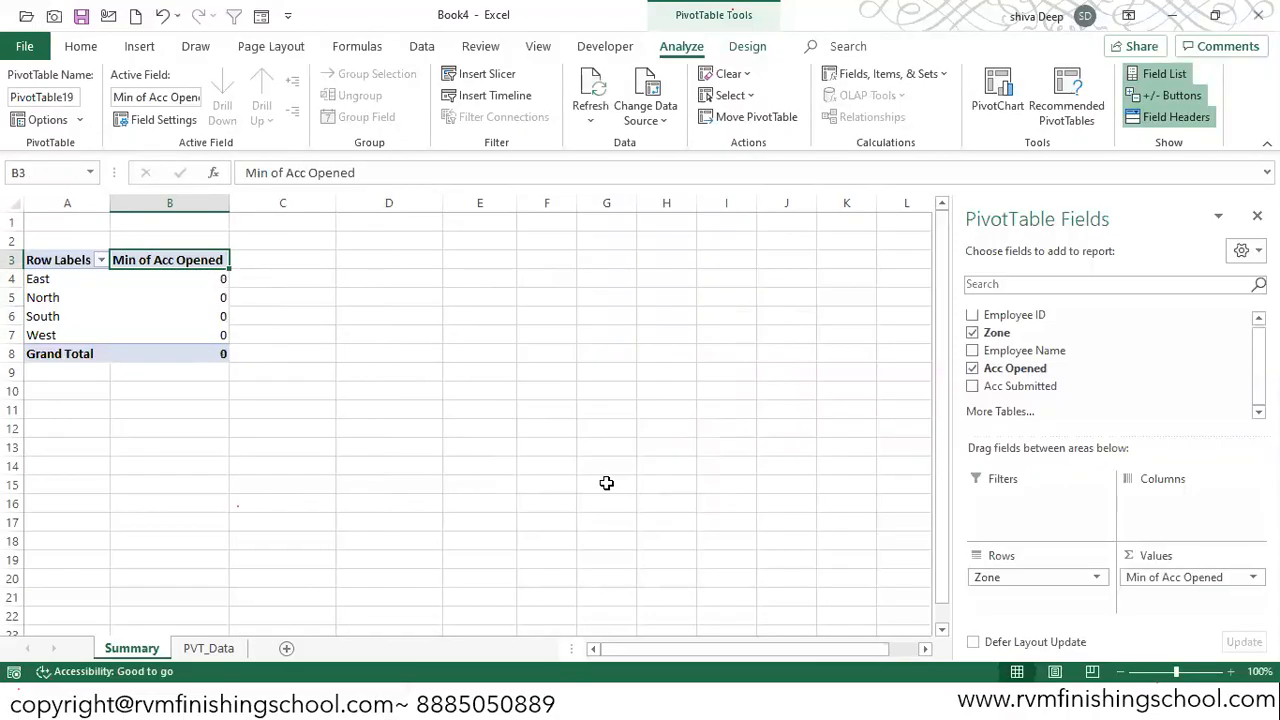
- Summarize the Acc Opened value field by Average
{"action": "double_click", "coordinate": [163, 260]}
{"action": "left_click", "coordinate": [449, 396]}
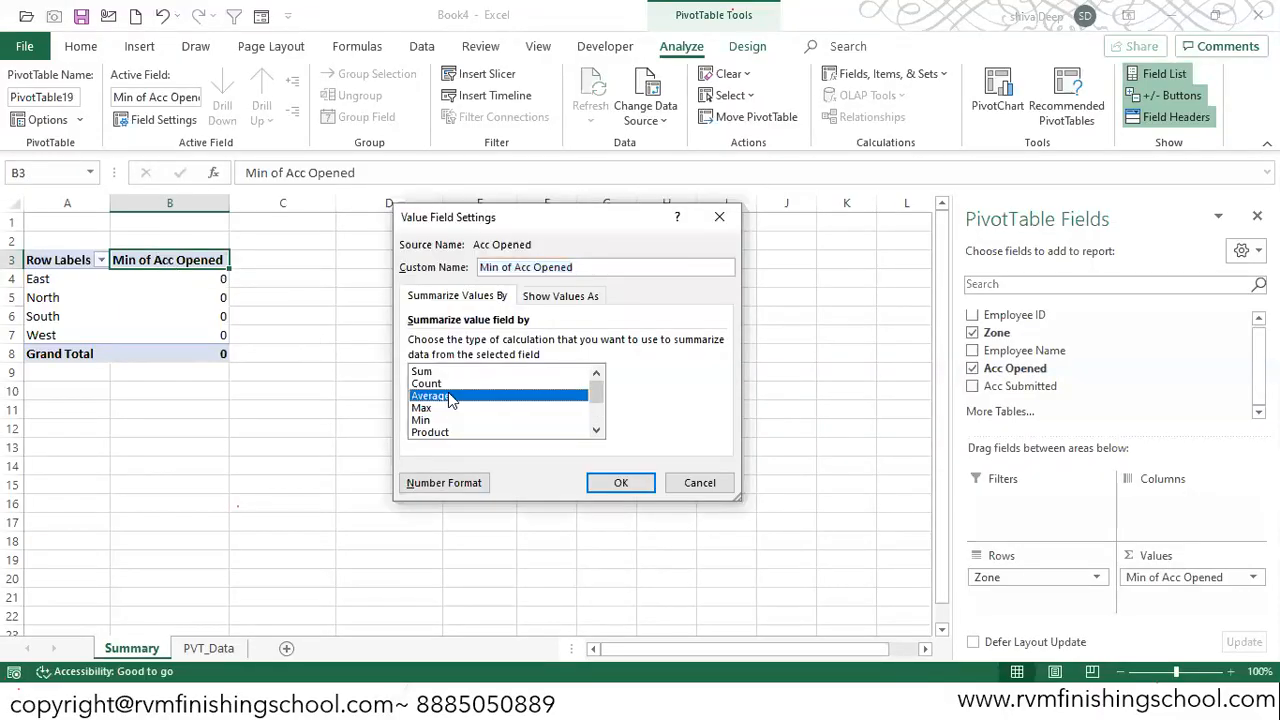
{"action": "left_click", "coordinate": [598, 483]}
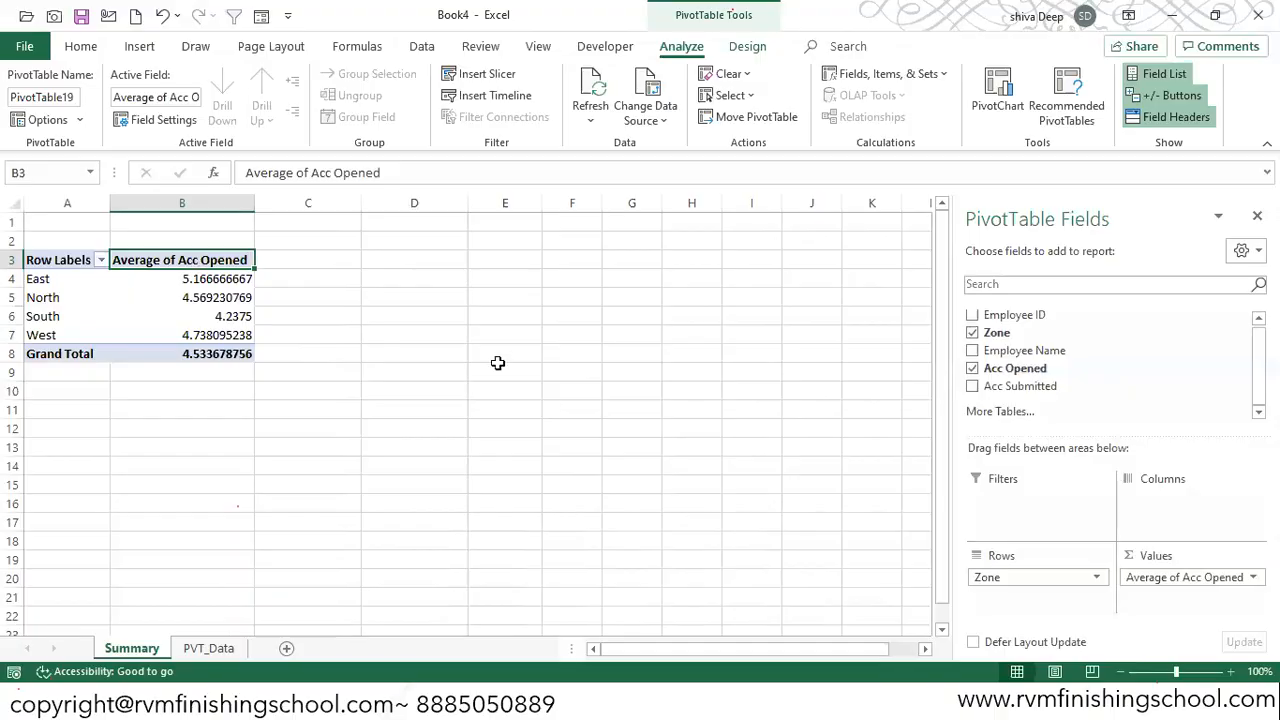
- Format the Acc Opened value field with the Number category and 1 decimal place
{"action": "double_click", "coordinate": [218, 260]}
{"action": "left_click", "coordinate": [444, 483]}
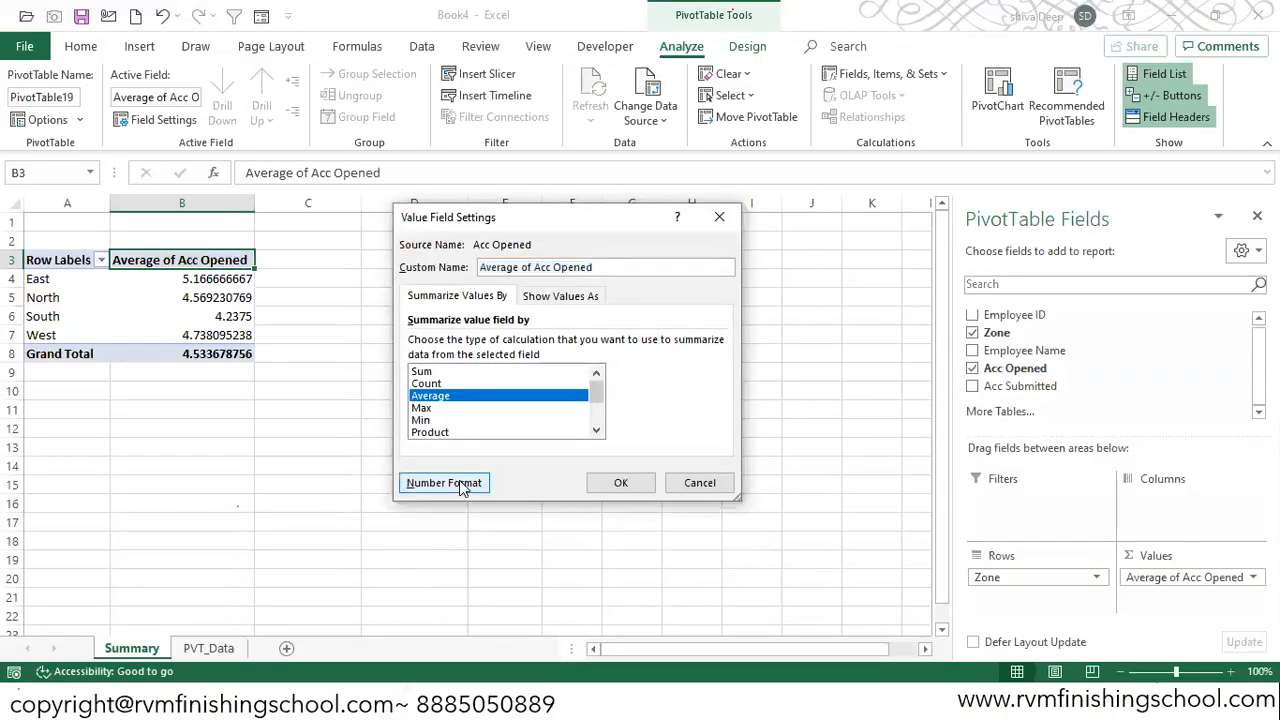
{"action": "left_click", "coordinate": [352, 225]}
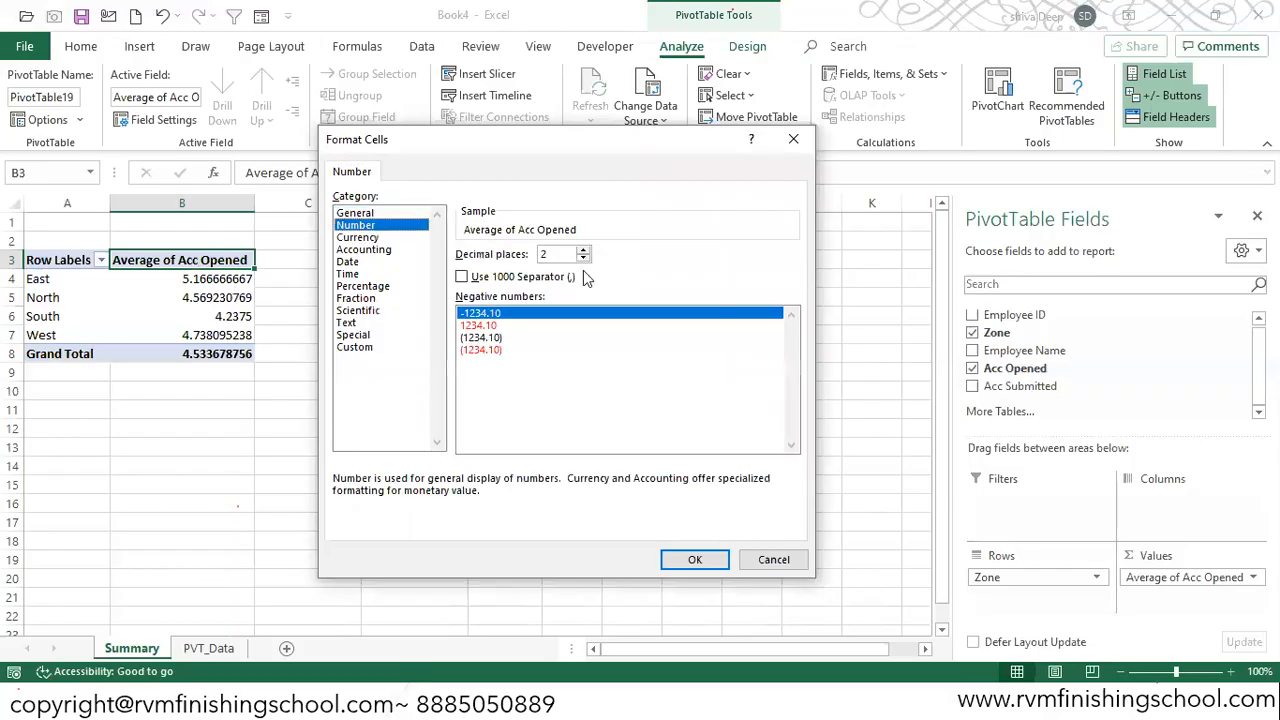
{"action": "left_click", "coordinate": [583, 260]}
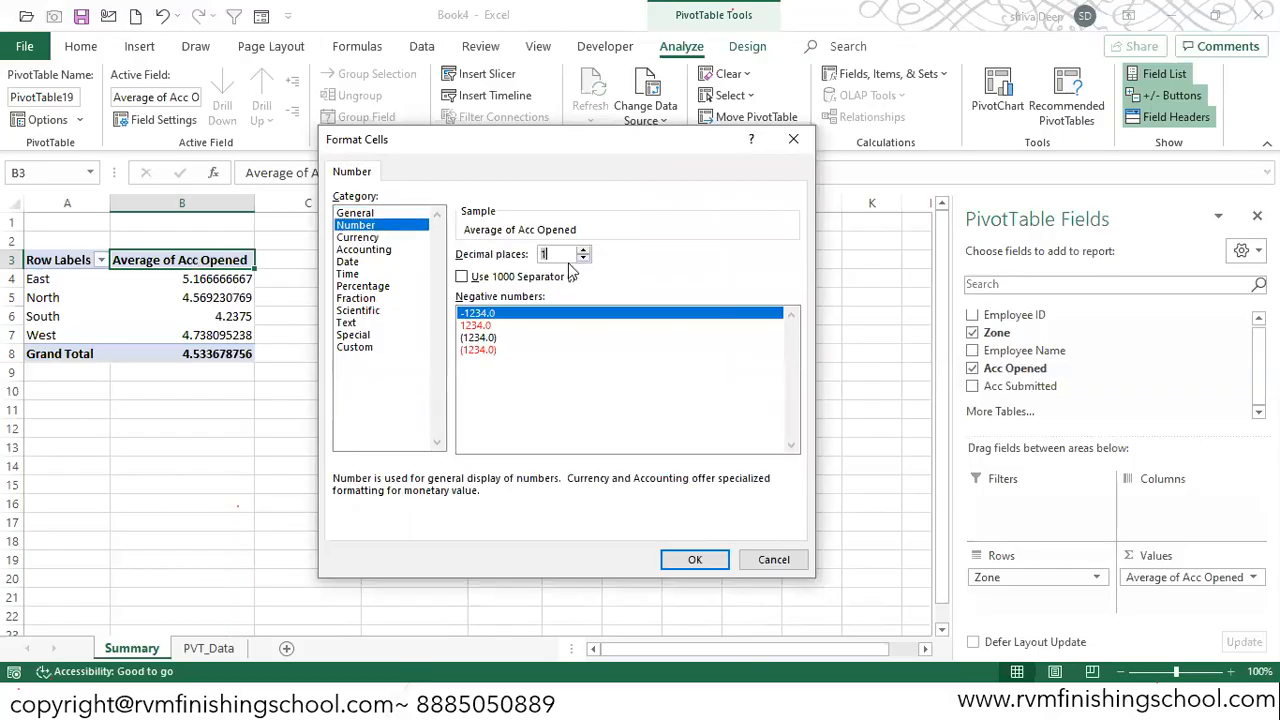
{"action": "left_click", "coordinate": [695, 563]}
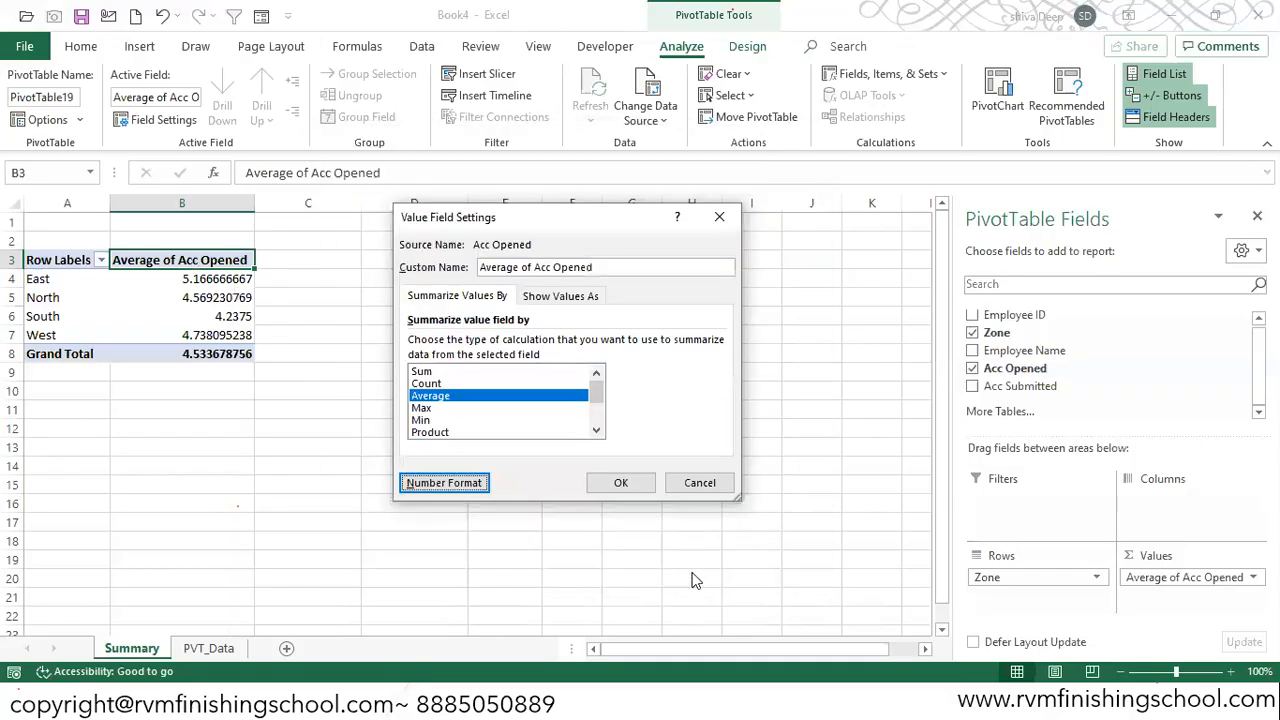
{"action": "left_click", "coordinate": [621, 484]}
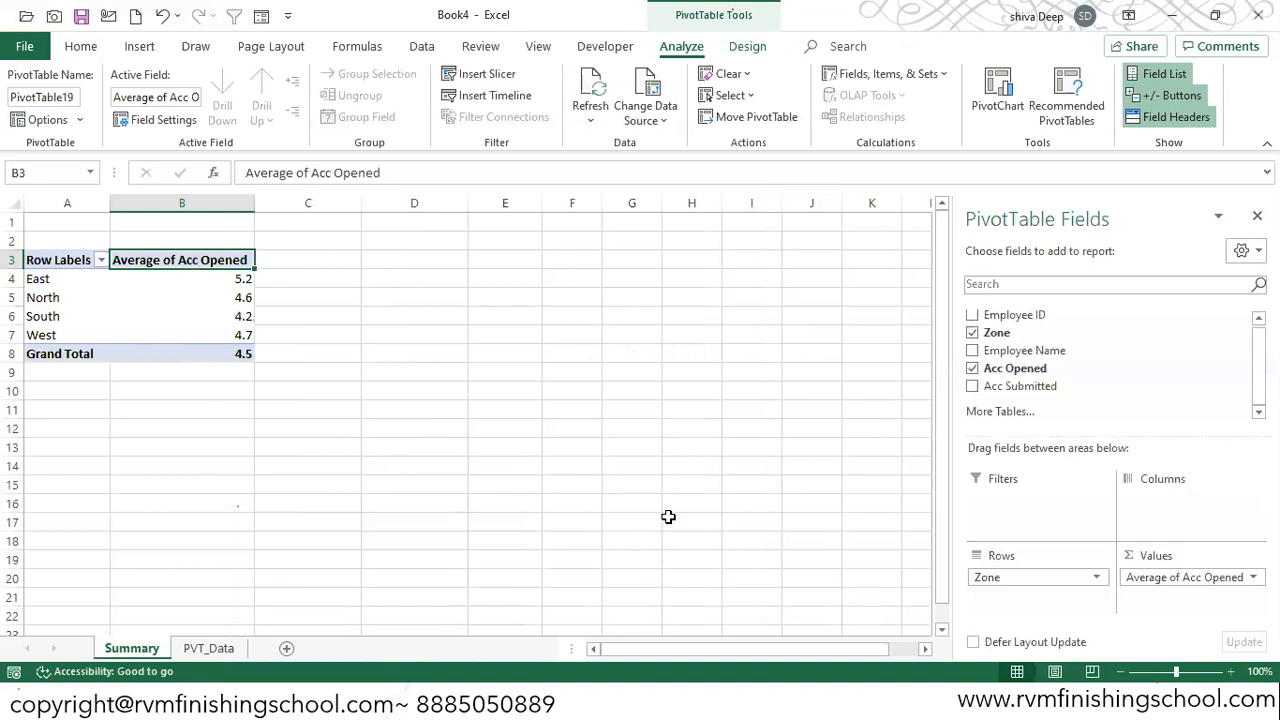
- Summarize the Acc Opened value field by Sum and give it the custom name Acc_Opened
{"action": "double_click", "coordinate": [213, 260]}
{"action": "mouse_move", "coordinate": [596, 392]}
{"action": "left_mouse_down"}
{"action": "mouse_move", "coordinate": [594, 409]}
{"action": "mouse_move", "coordinate": [604, 387]}
{"action": "left_mouse_up"}
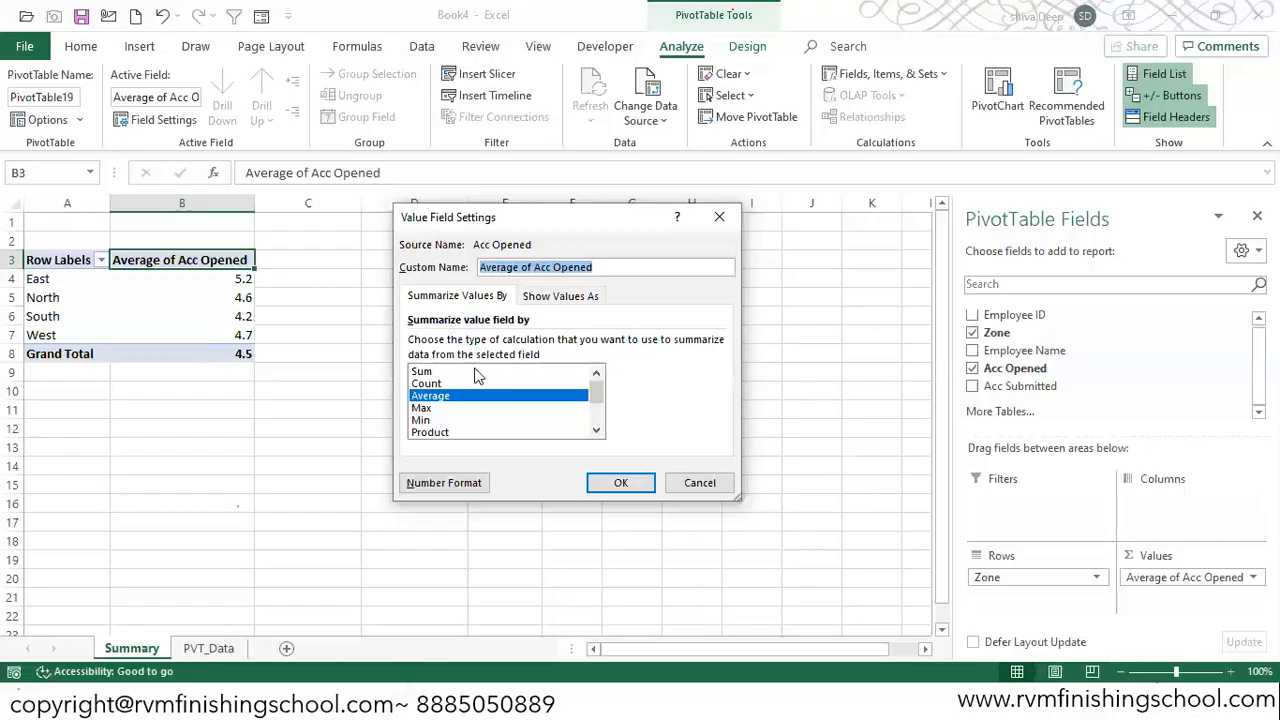
{"action": "left_click", "coordinate": [436, 373]}
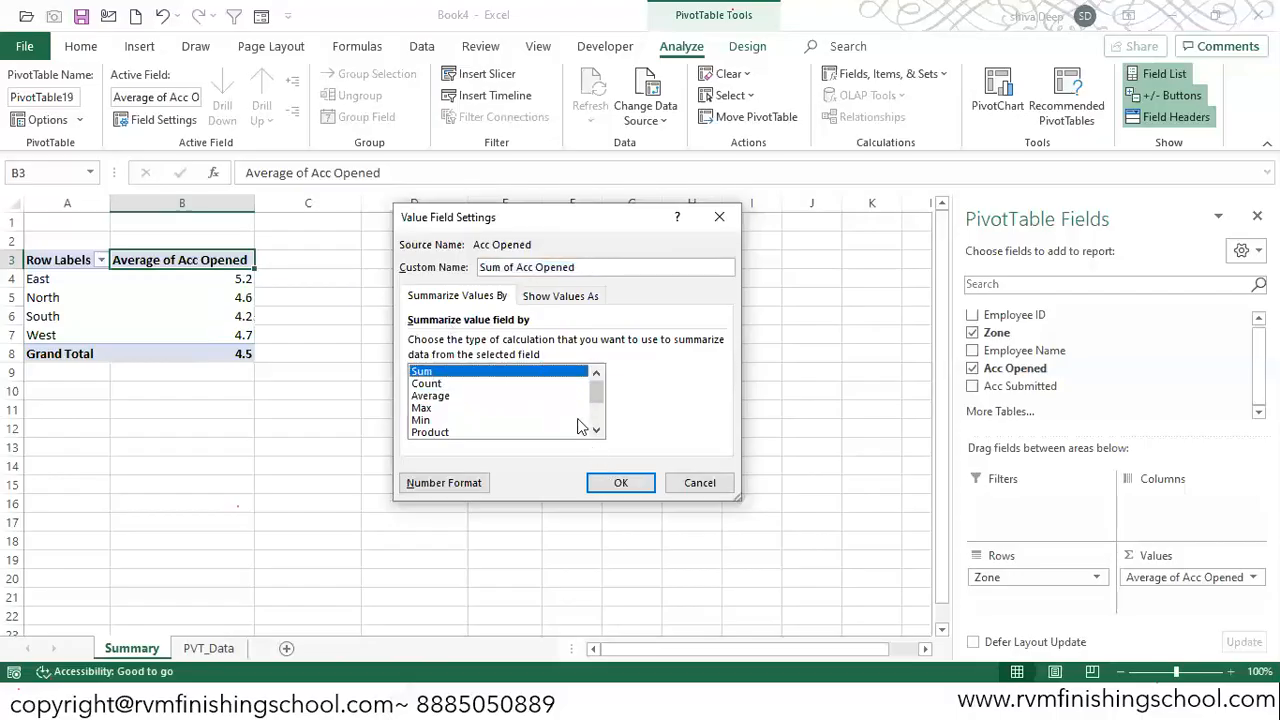
{"action": "left_click_drag", "start_coordinate": [517, 268], "coordinate": [425, 268]}
{"action": "key", "text": "BackSpace"}
{"action": "key", "text": "BackSpace"}
{"action": "type", "text": "_"}
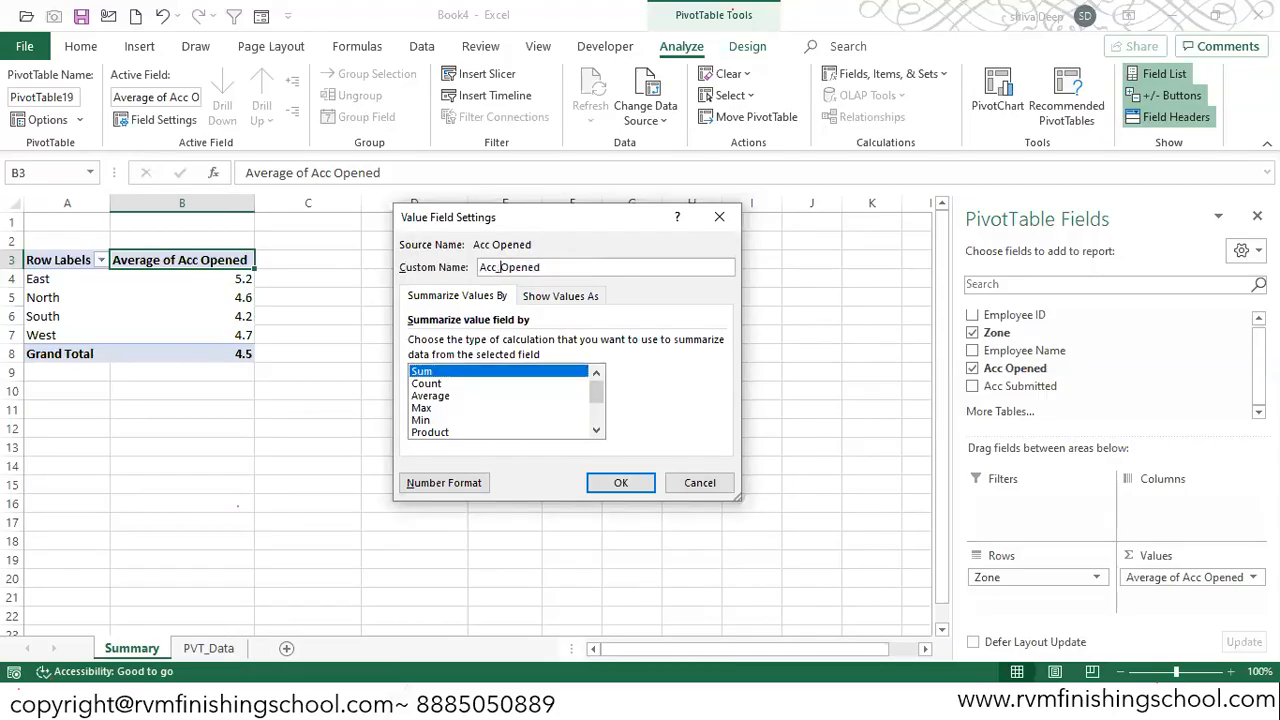
{"action": "left_click", "coordinate": [620, 483]}
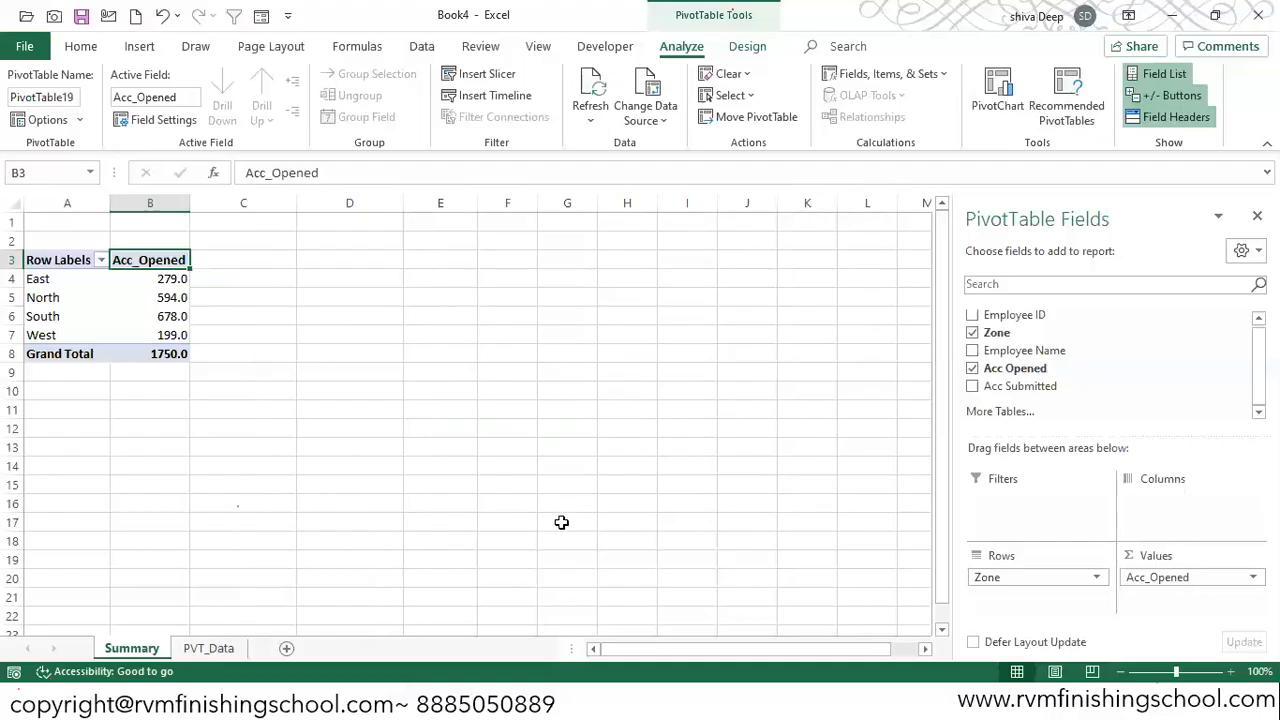
- Show the Acc_Opened values as % of Grand Total, formatted as percentages with 1 decimal place
{"action": "double_click", "coordinate": [155, 261]}
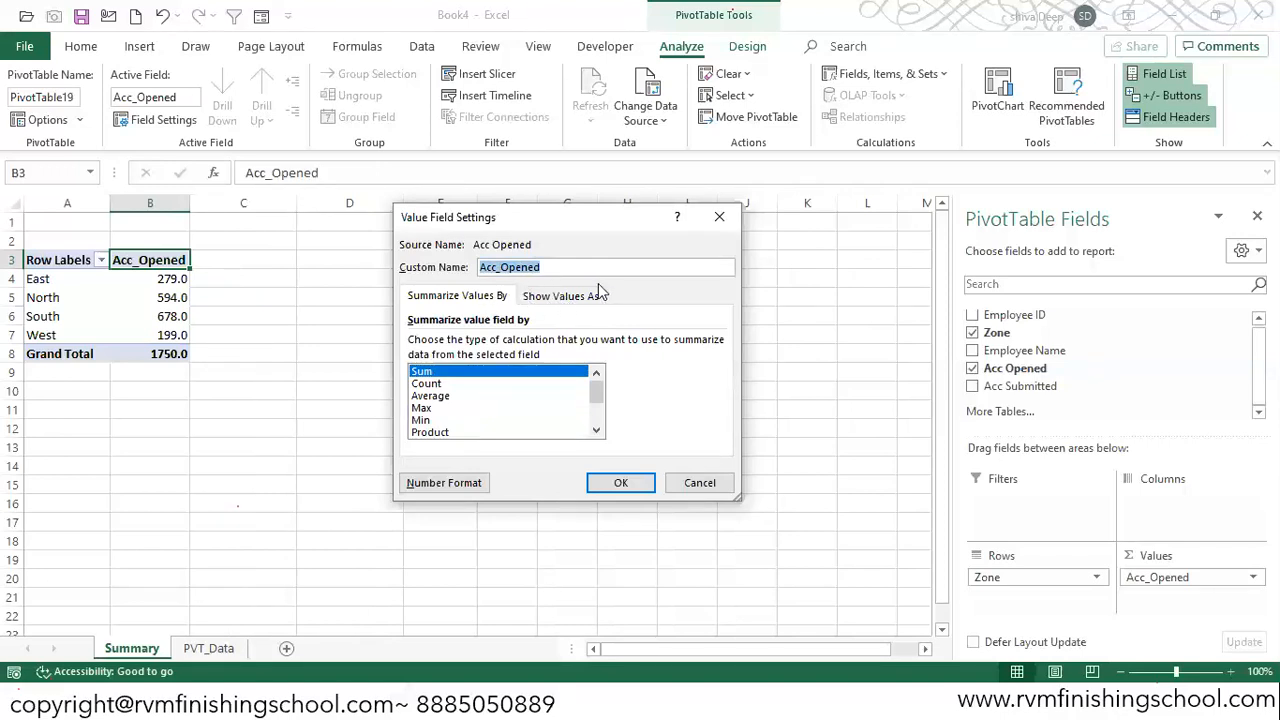
{"action": "left_click", "coordinate": [573, 300]}
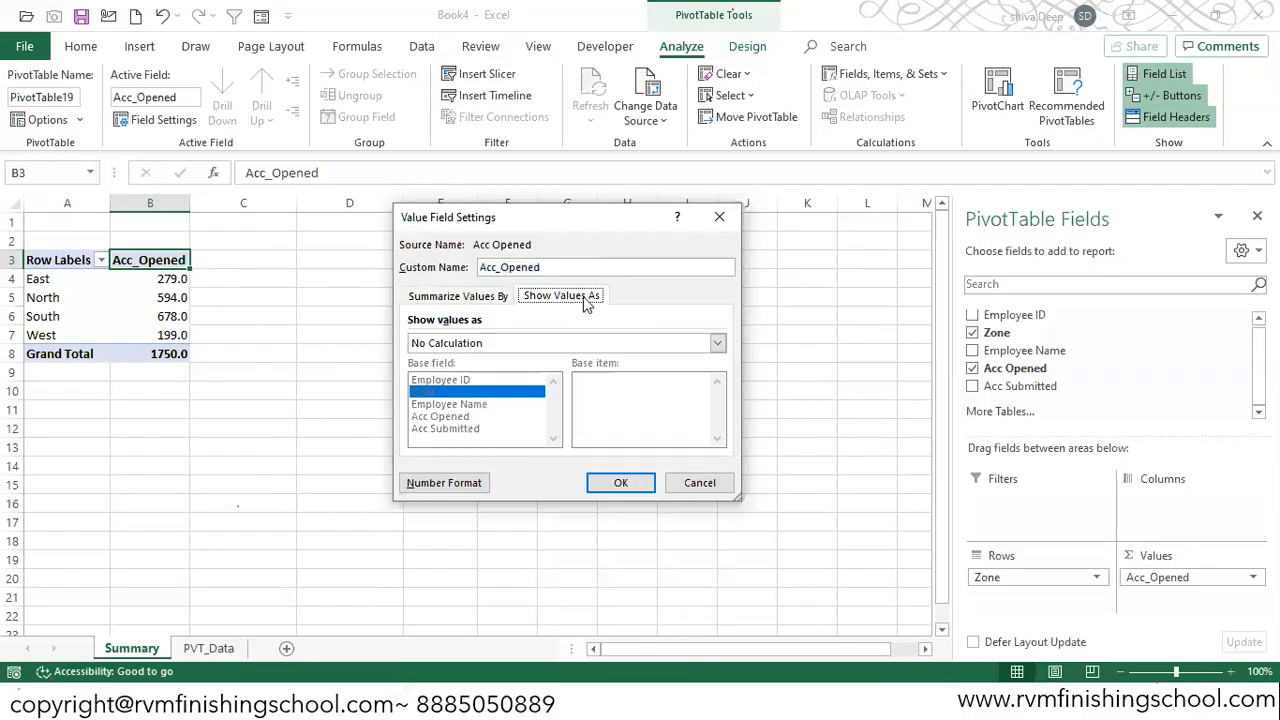
{"action": "left_click", "coordinate": [503, 344]}
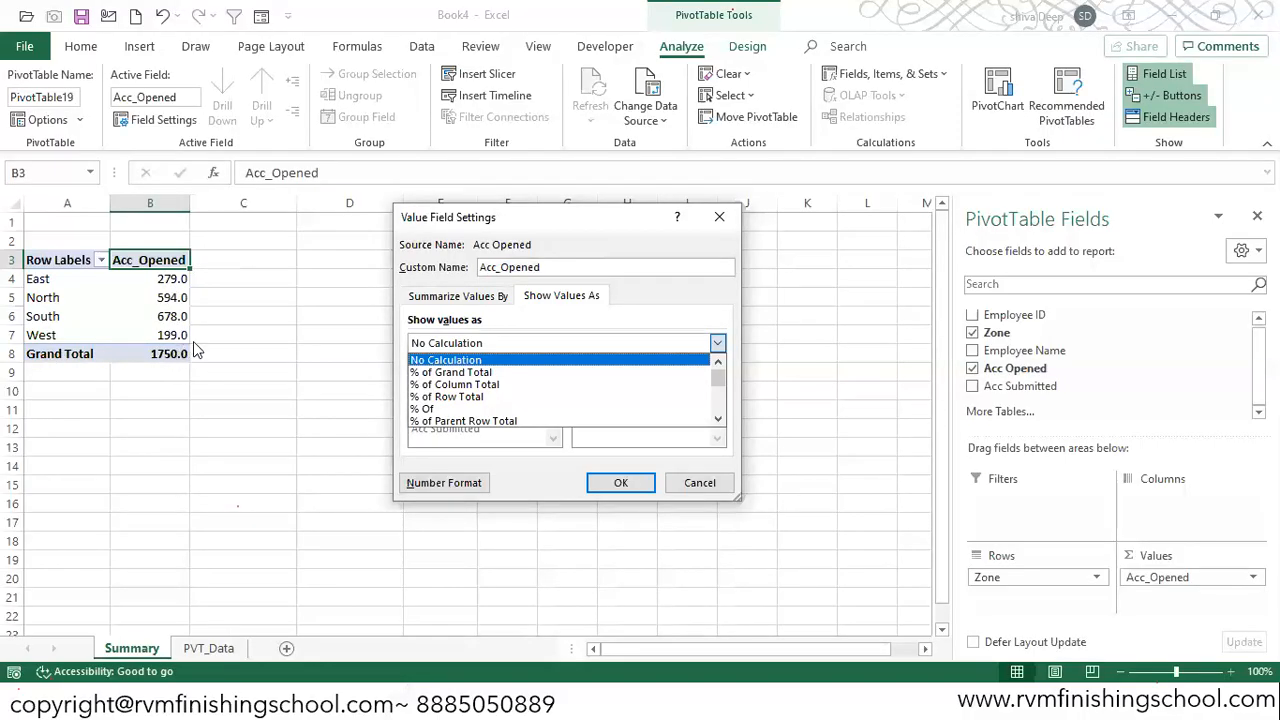
{"action": "left_click", "coordinate": [440, 373]}
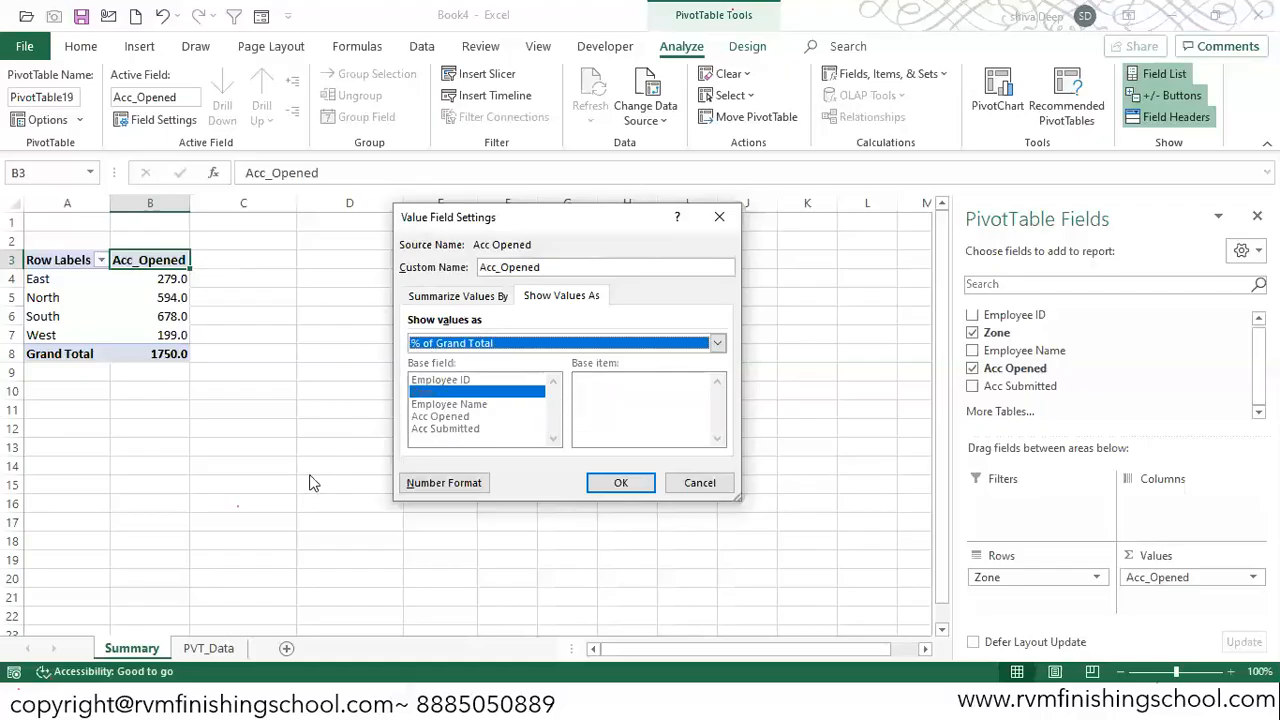
{"action": "left_click", "coordinate": [432, 483]}
{"action": "left_click", "coordinate": [583, 258]}
{"action": "left_click", "coordinate": [583, 258]}
{"action": "left_click", "coordinate": [694, 559]}
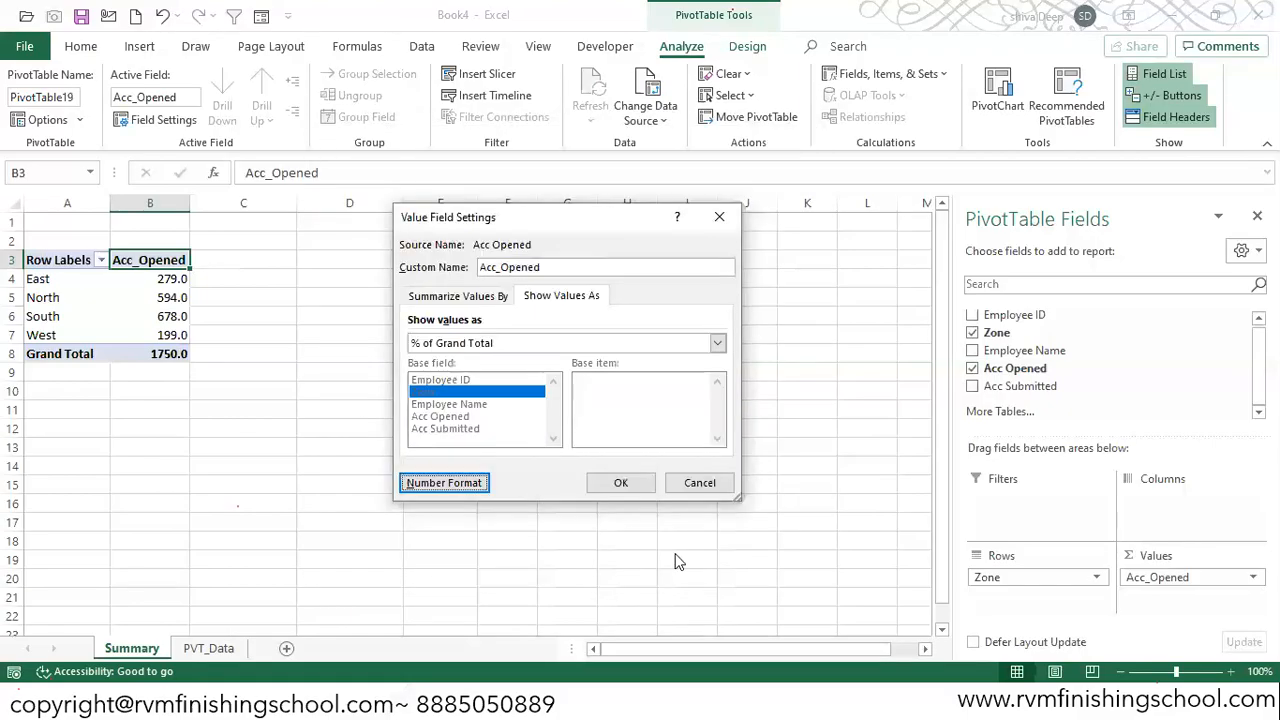
{"action": "left_click", "coordinate": [620, 486]}
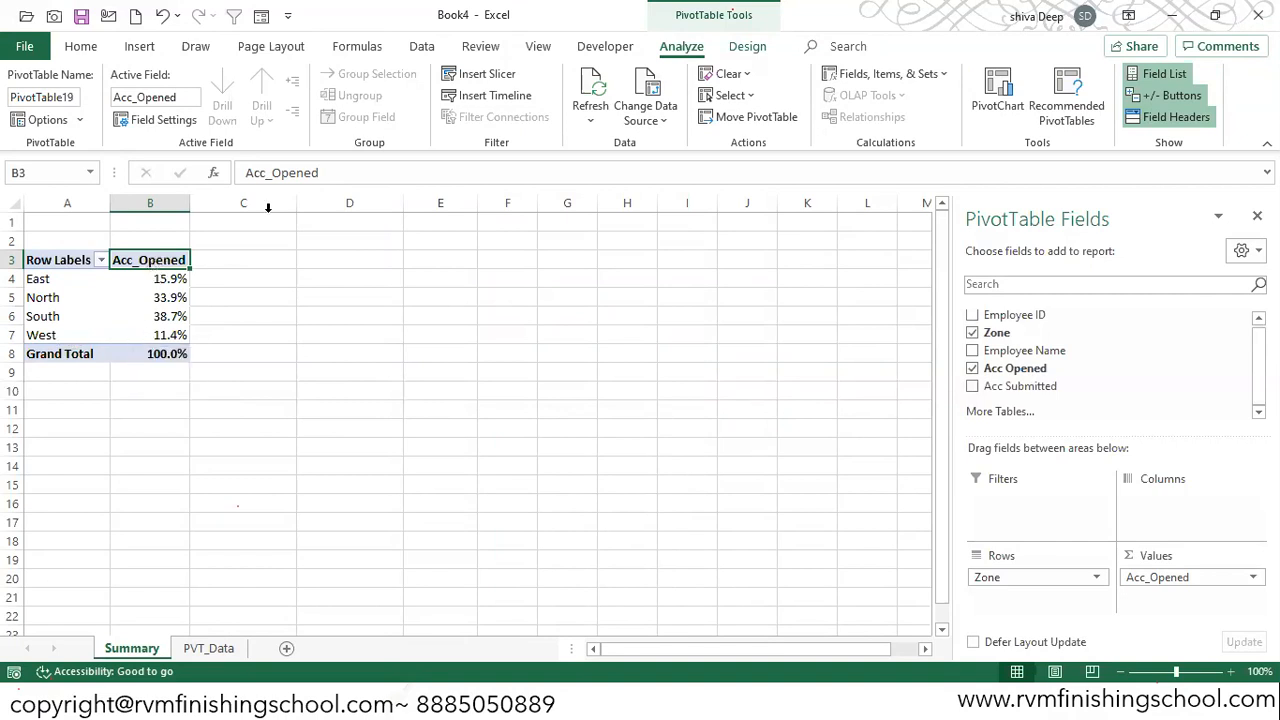
- Set the Acc_Opened value field to show its values with No Calculation
{"action": "double_click", "coordinate": [150, 260]}
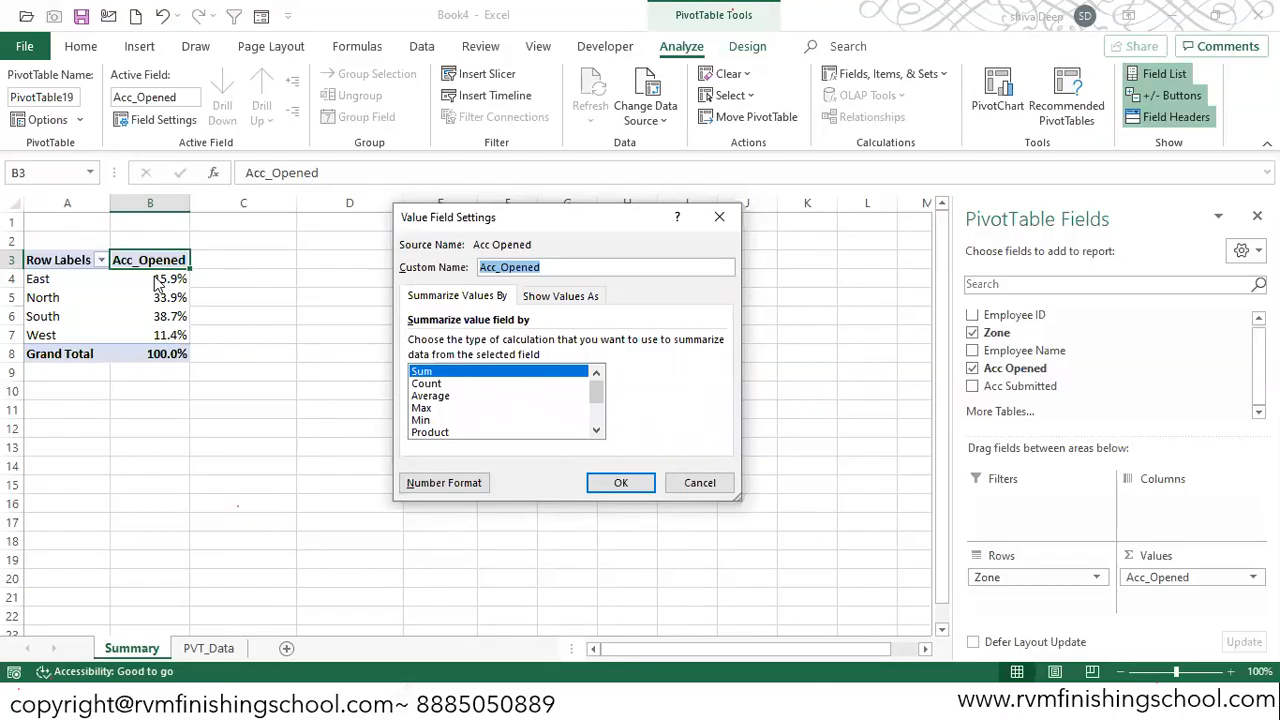
{"action": "left_click", "coordinate": [583, 297]}
{"action": "left_click", "coordinate": [716, 343]}
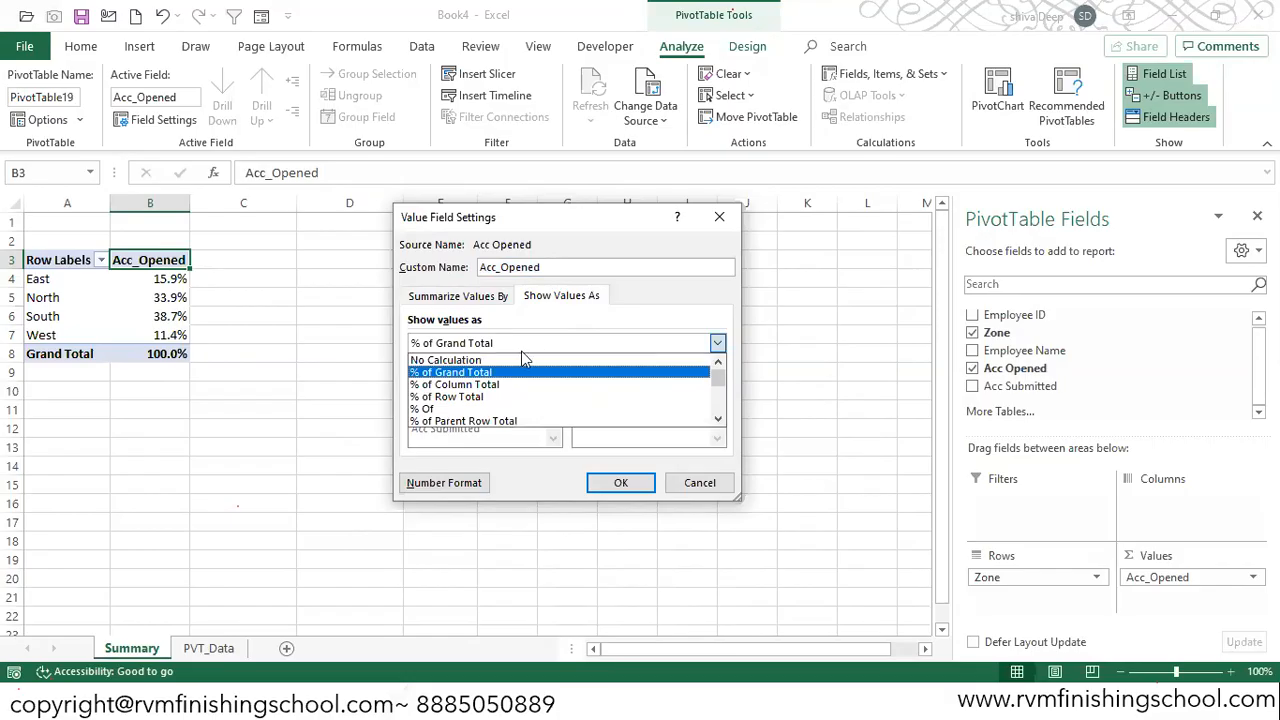
{"action": "left_click", "coordinate": [517, 360]}
{"action": "left_click", "coordinate": [617, 483]}
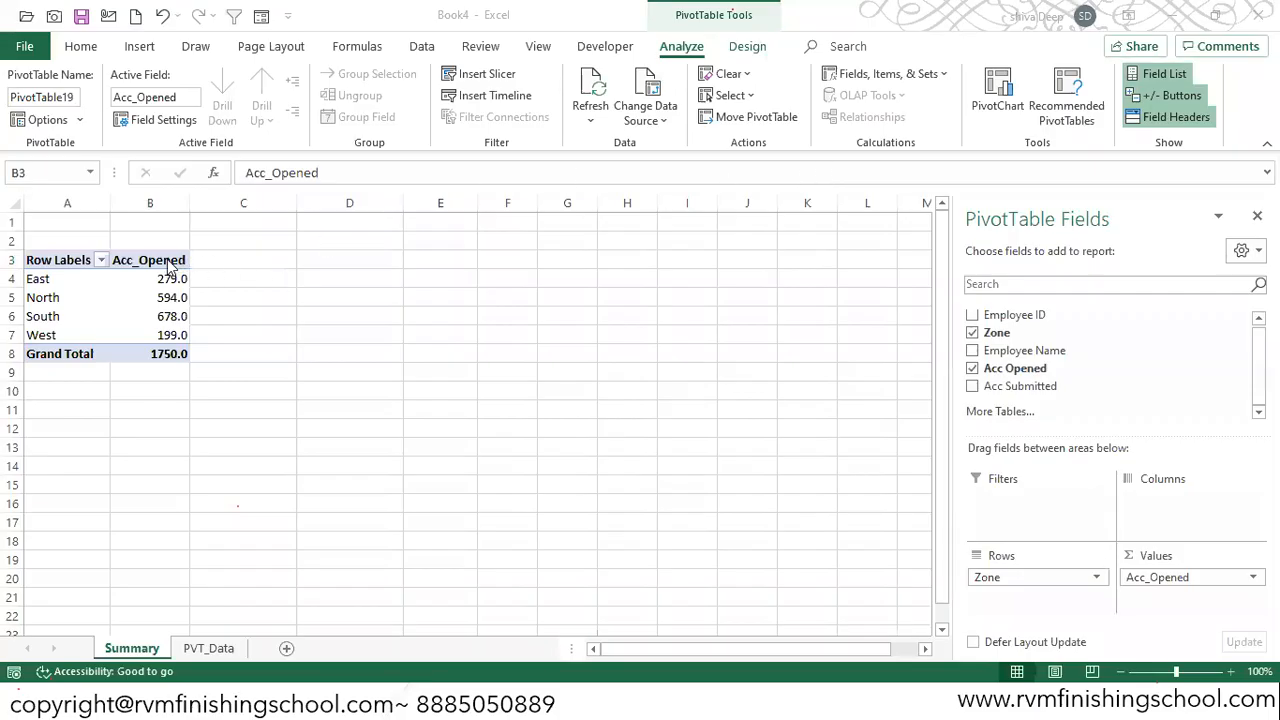
{"action": "left_click", "coordinate": [167, 260]}
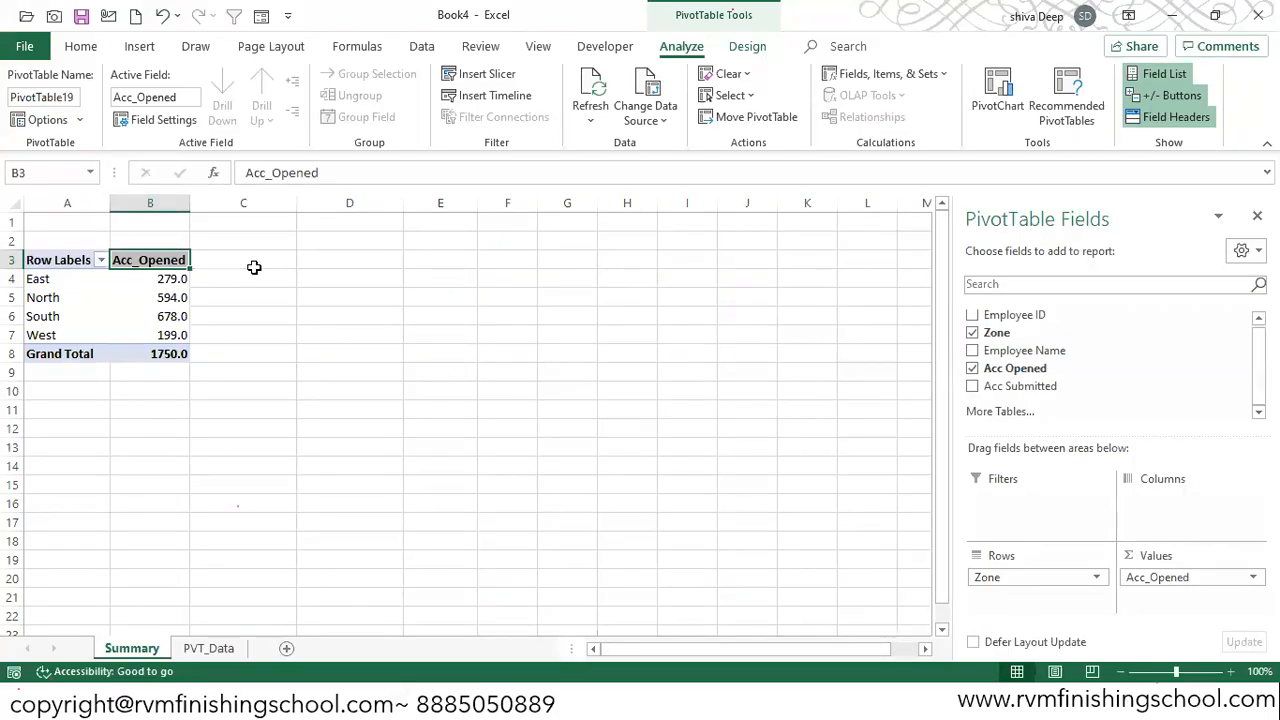
{"action": "left_click", "coordinate": [858, 75]}
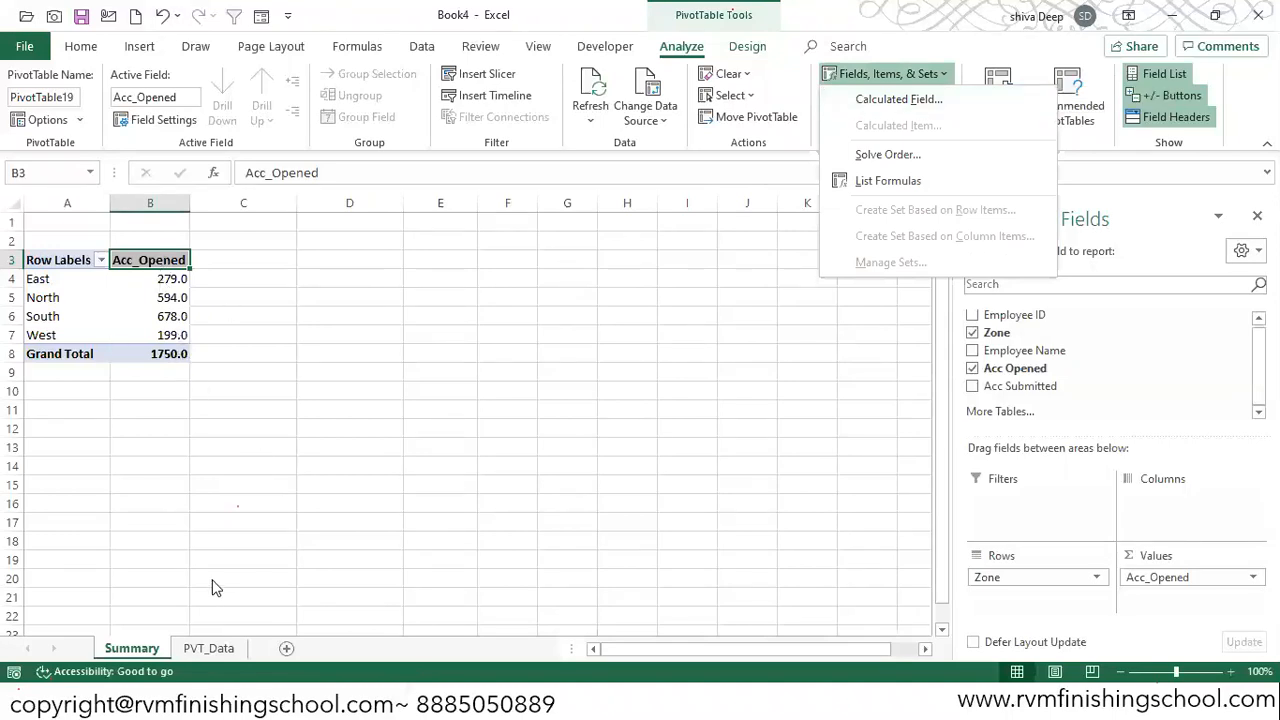
{"action": "left_click", "coordinate": [428, 366]}
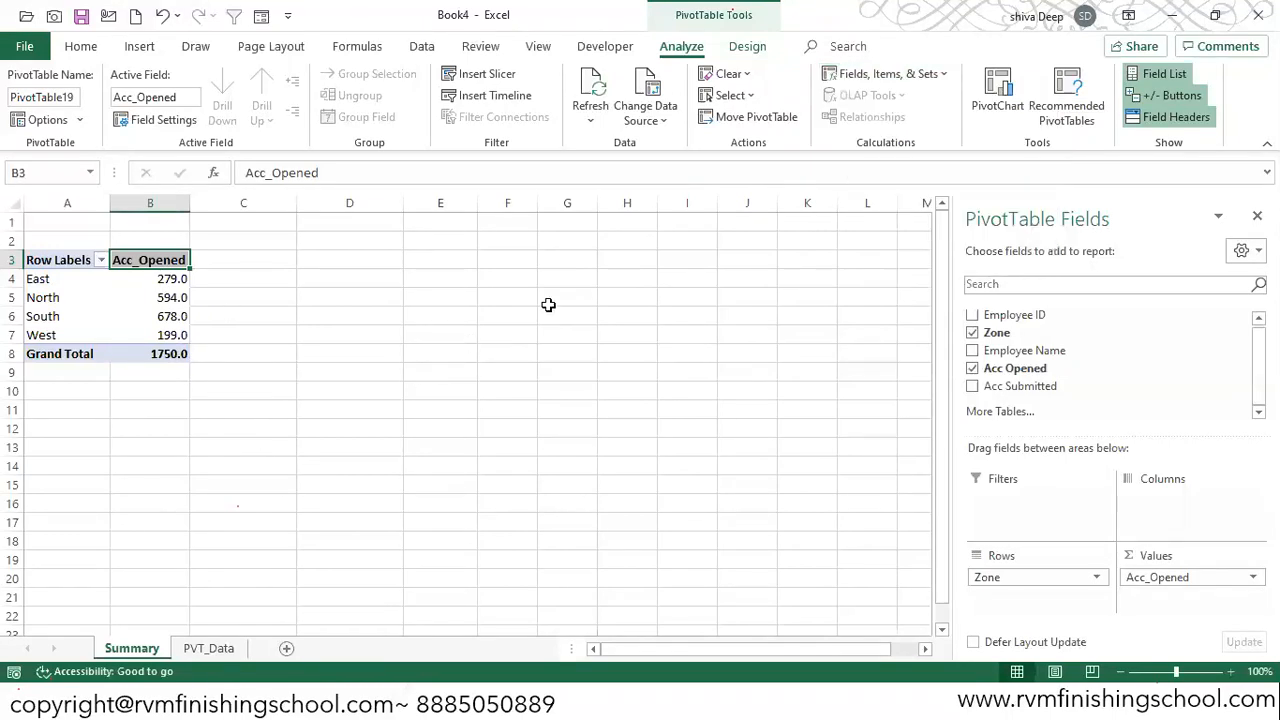
{"action": "key", "text": "ctrl+c"}
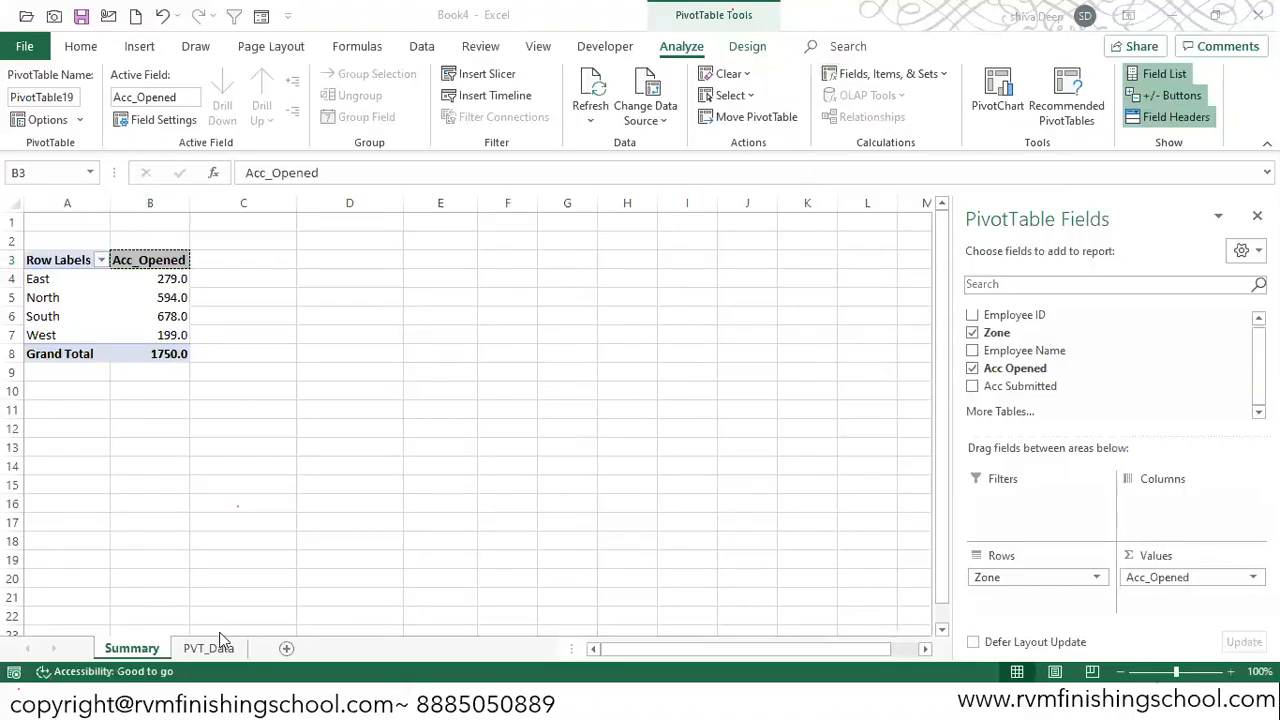
{"action": "left_click_drag", "start_coordinate": [245, 580], "coordinate": [243, 562]}
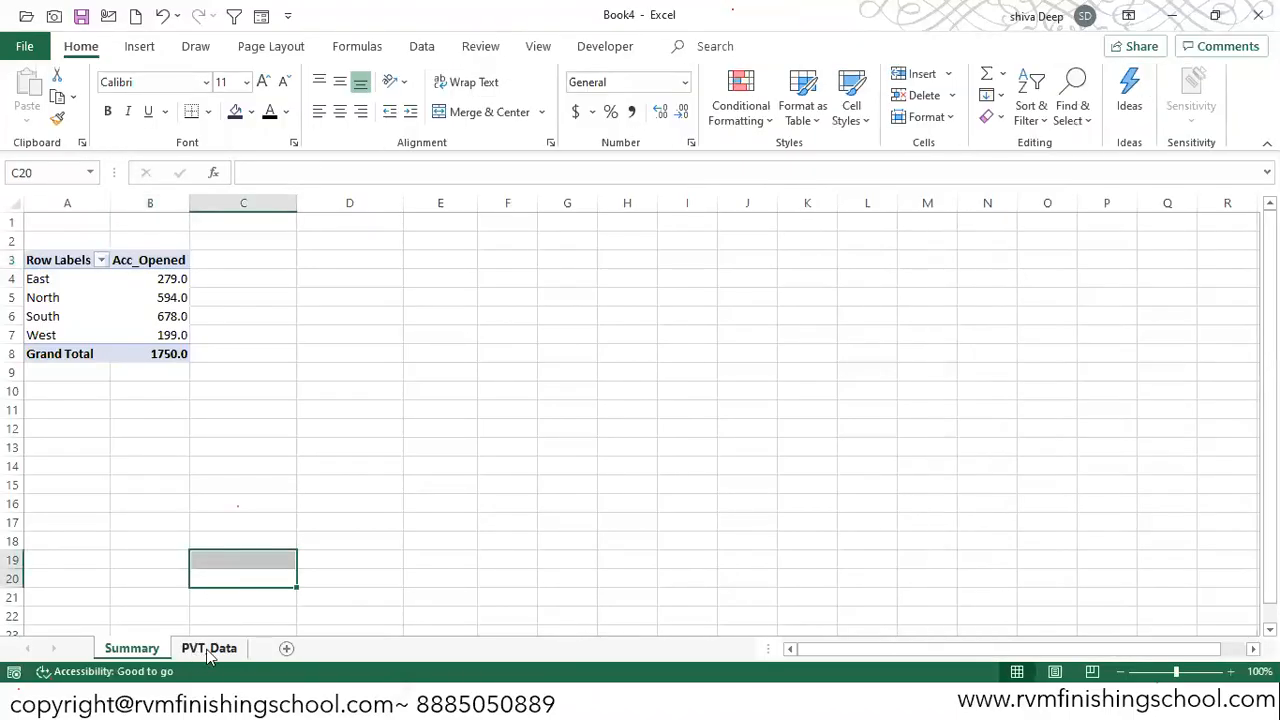
- Examine the source data from its header row on the PVT_Data sheet and return to the Summary sheet
{"action": "left_click", "coordinate": [209, 649]}
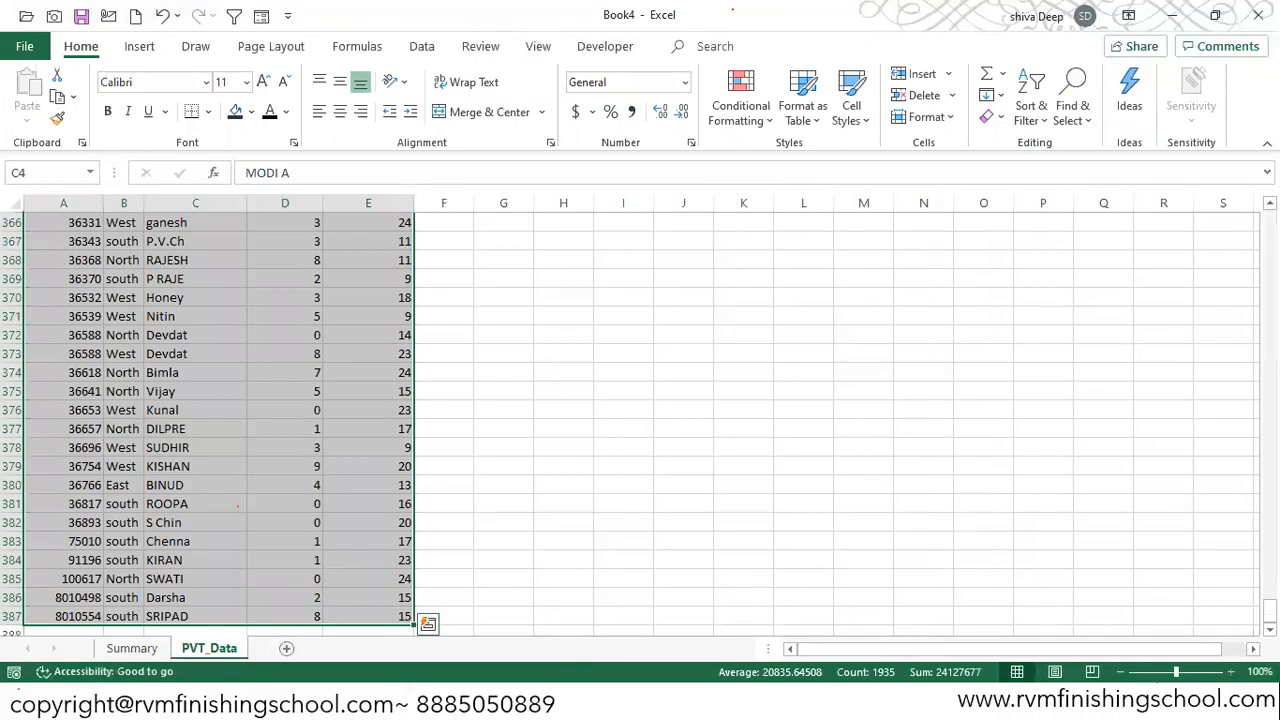
{"action": "left_click_drag", "start_coordinate": [1270, 611], "coordinate": [1270, 215]}
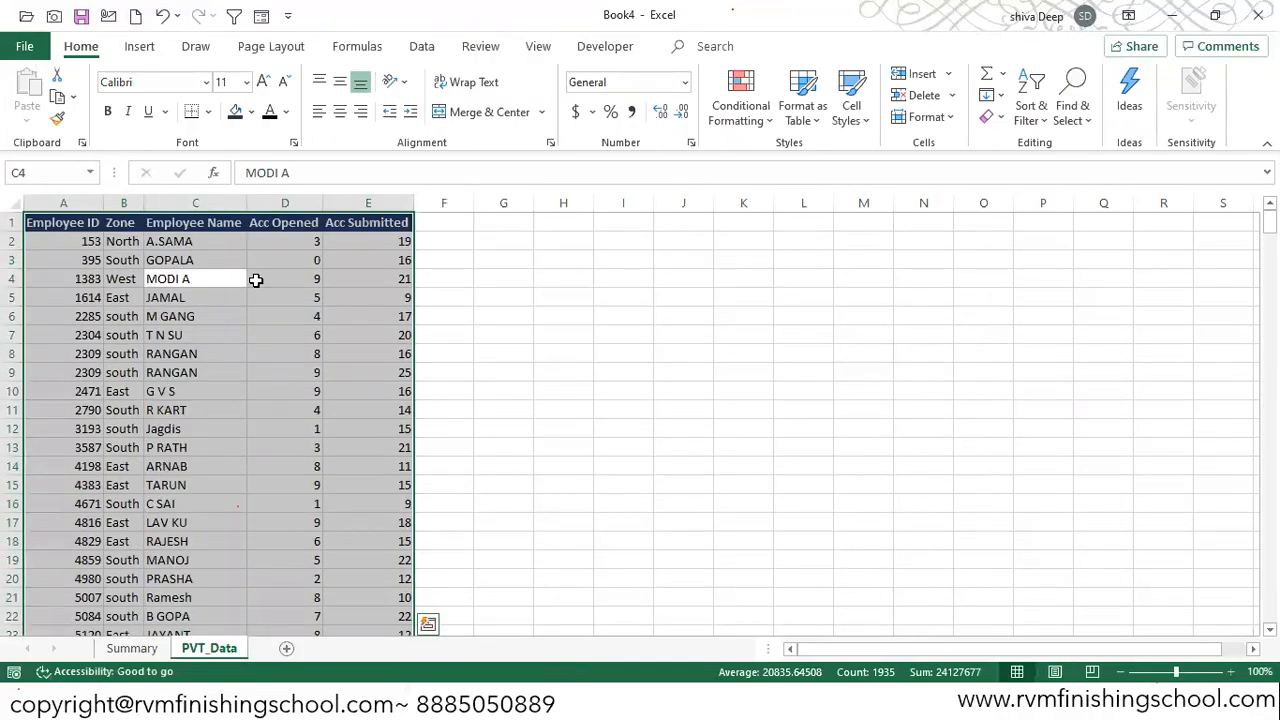
{"action": "left_click", "coordinate": [133, 645]}
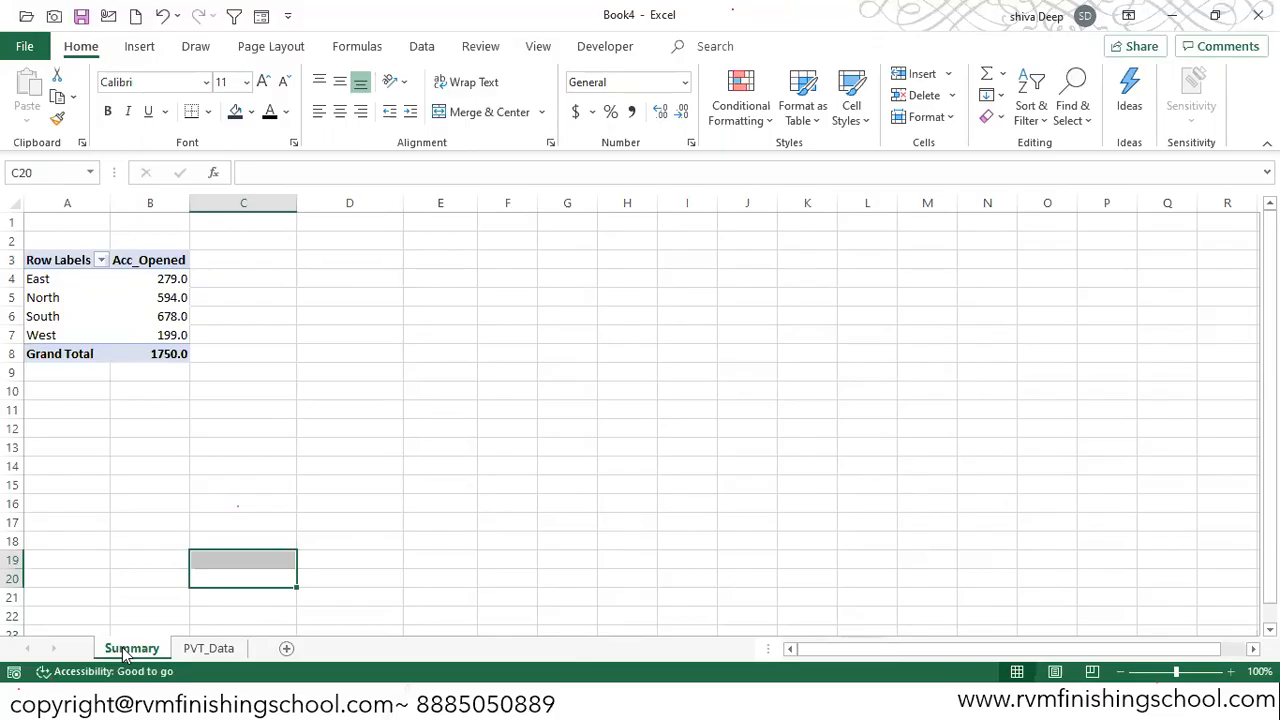
- Create a copy of the Summary sheet at the end of the workbook
{"action": "right_click", "coordinate": [124, 652]}
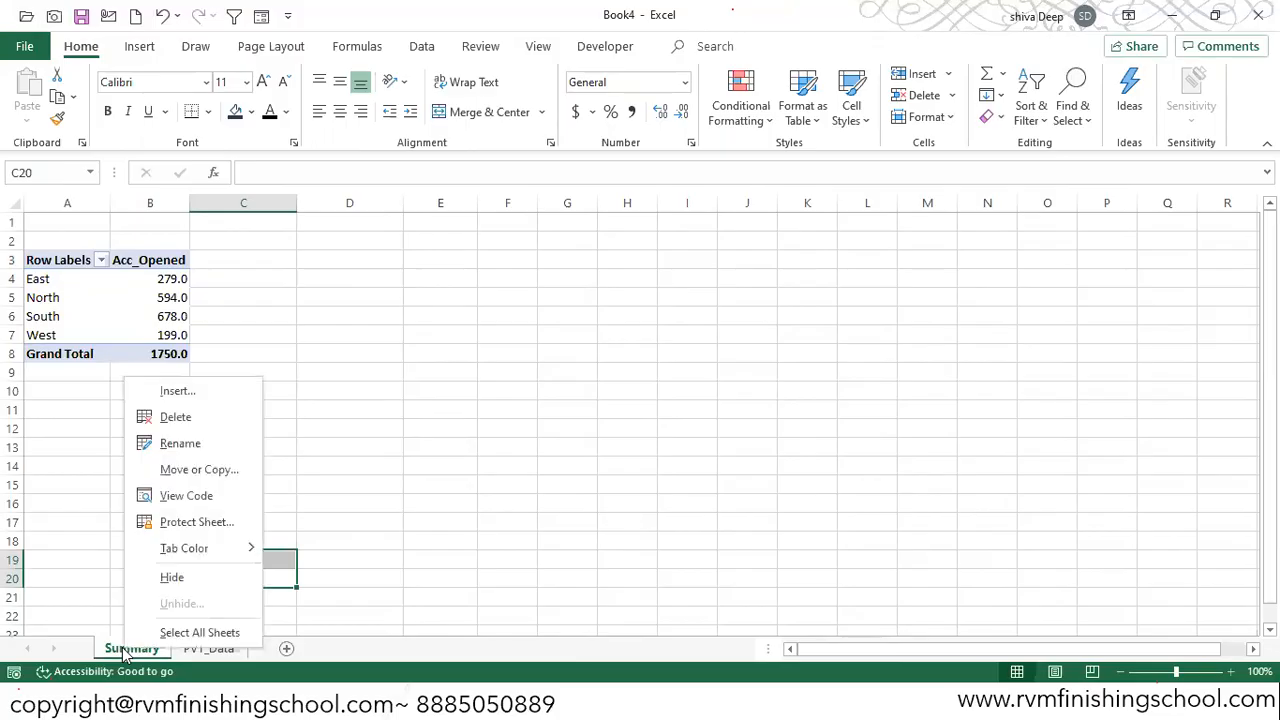
{"action": "left_click", "coordinate": [203, 469]}
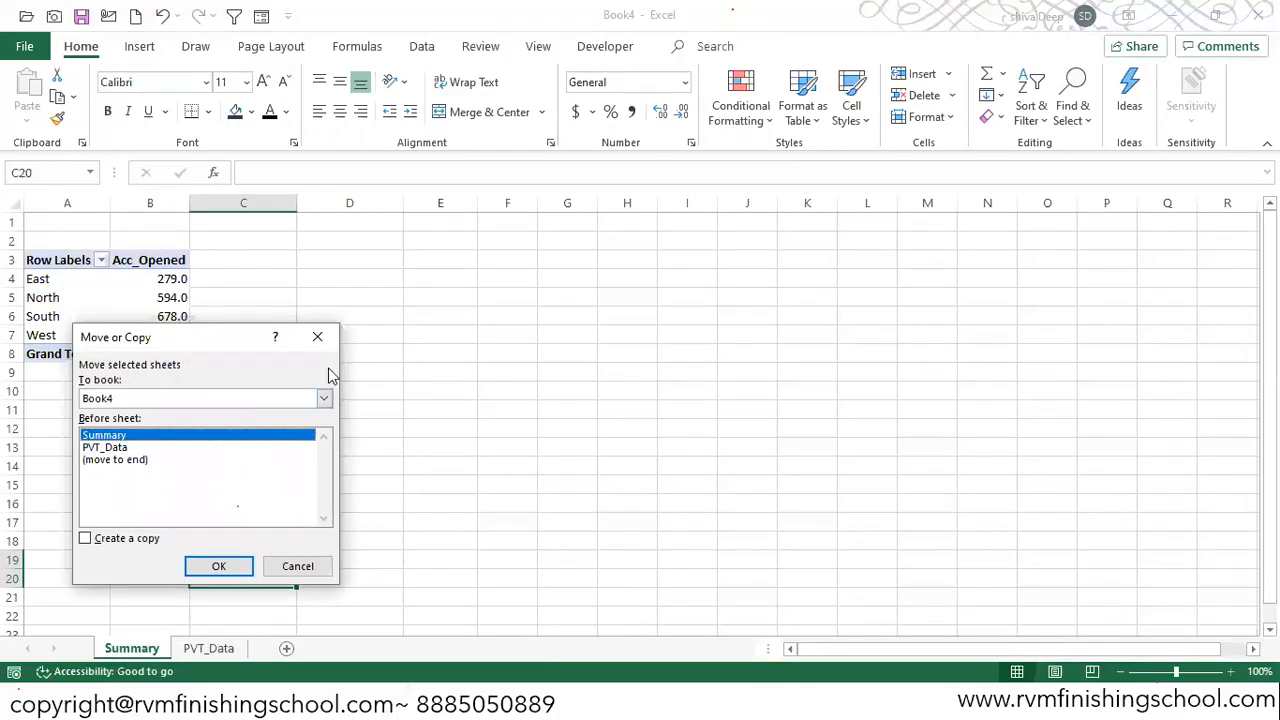
{"action": "left_click", "coordinate": [140, 459]}
{"action": "left_click", "coordinate": [112, 543]}
{"action": "left_click", "coordinate": [216, 565]}
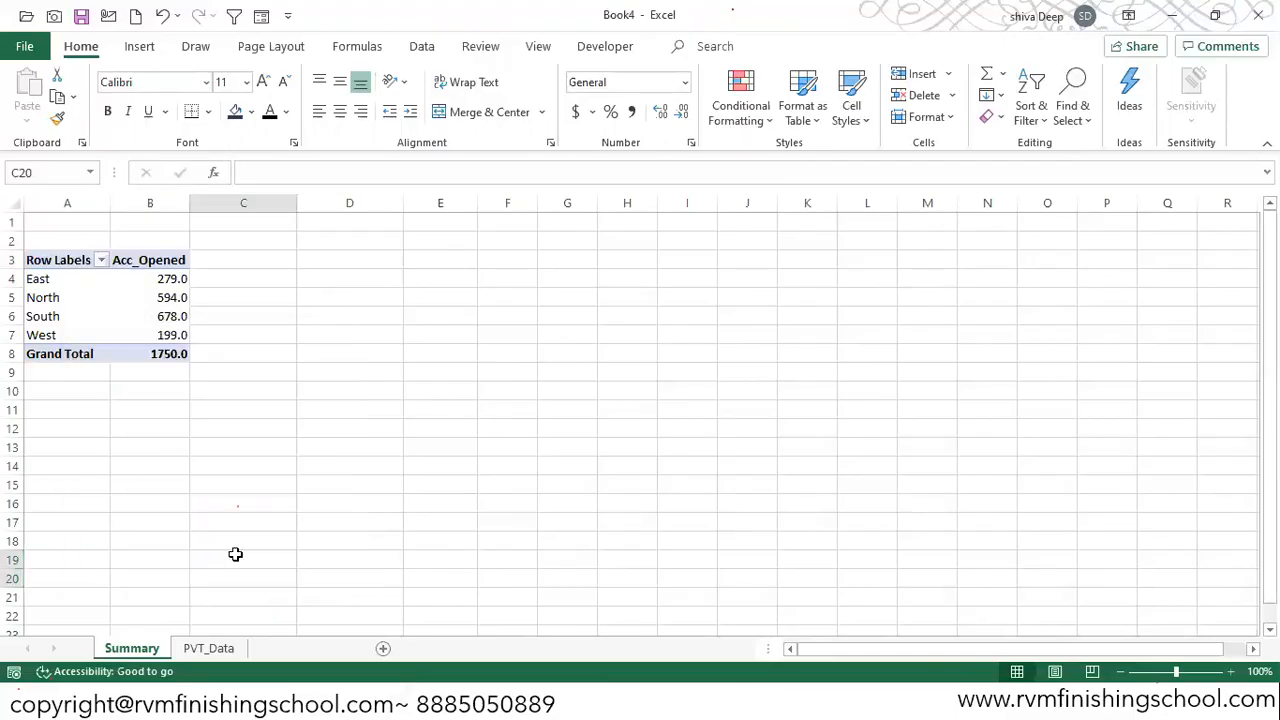
- On the copied sheet, move Zone to the pivot filters and add Employee ID above Employee Name as row fields
{"action": "left_click_drag", "start_coordinate": [88, 337], "coordinate": [95, 290]}
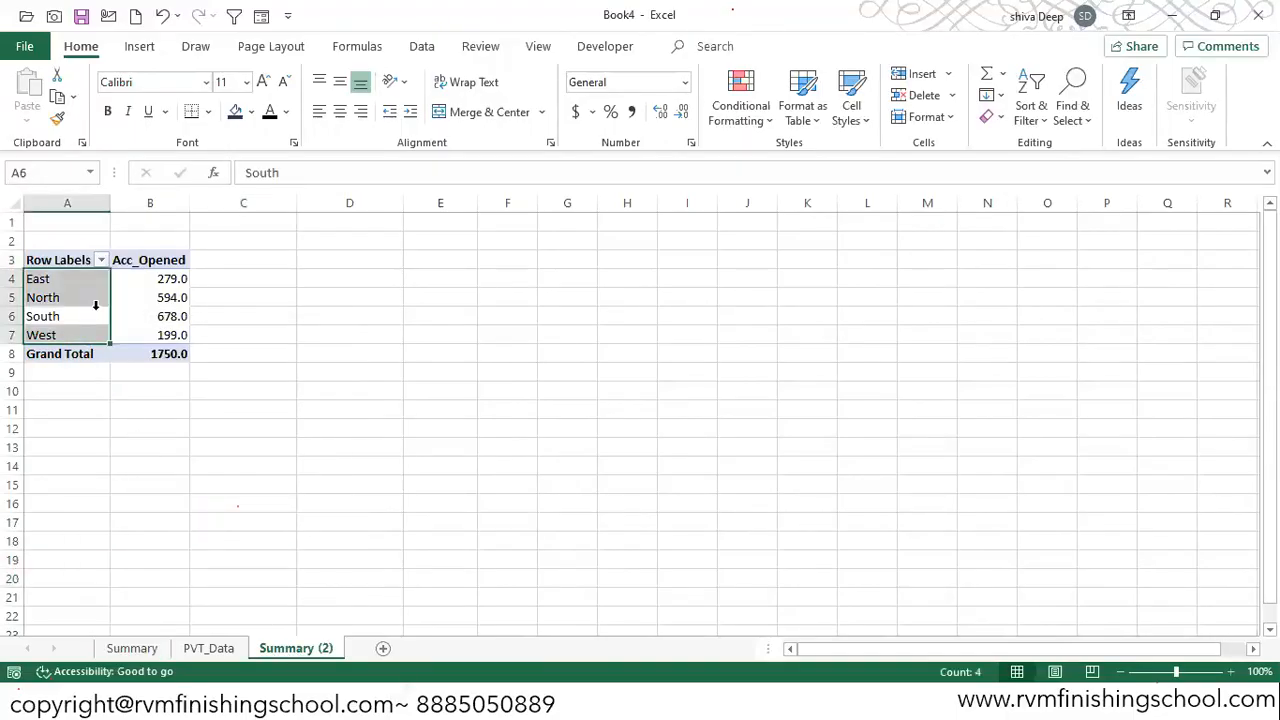
{"action": "left_click_drag", "start_coordinate": [1094, 332], "coordinate": [1015, 500]}
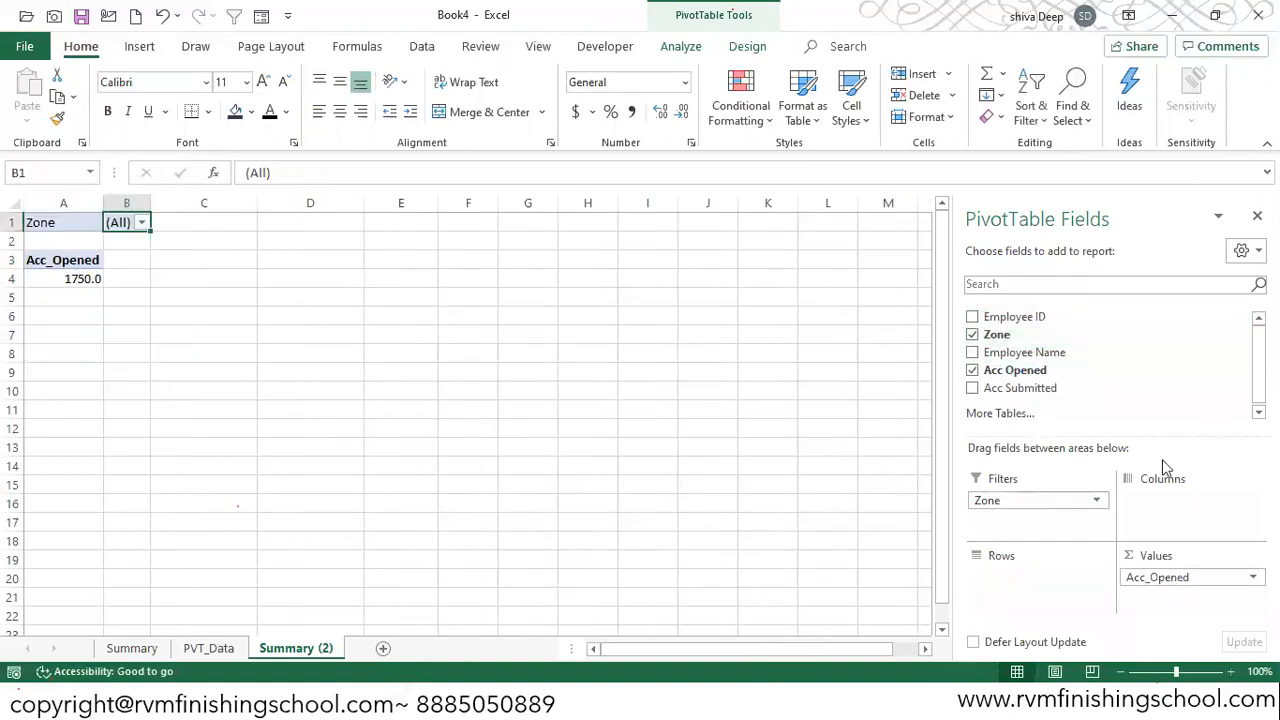
{"action": "left_click_drag", "start_coordinate": [1010, 356], "coordinate": [1032, 570]}
{"action": "left_click_drag", "start_coordinate": [1025, 318], "coordinate": [1031, 564]}
{"action": "left_click_drag", "start_coordinate": [1015, 317], "coordinate": [1030, 580]}
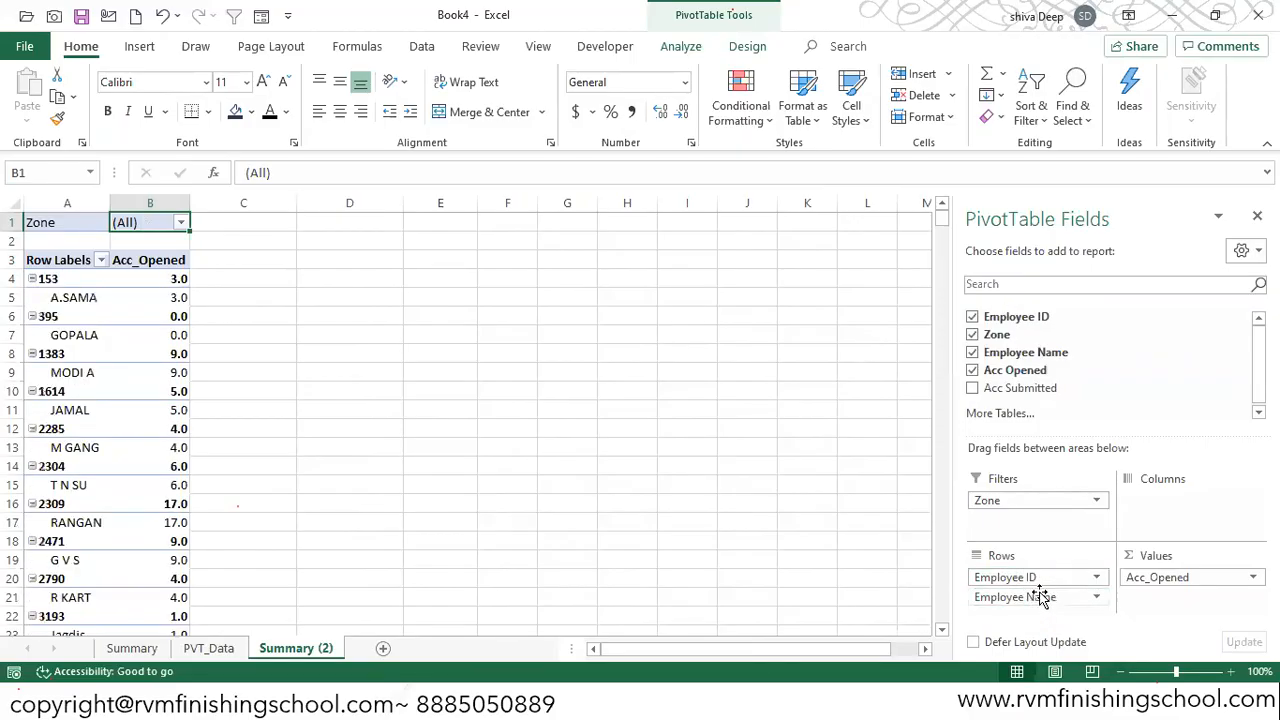
{"action": "left_click", "coordinate": [1031, 578]}
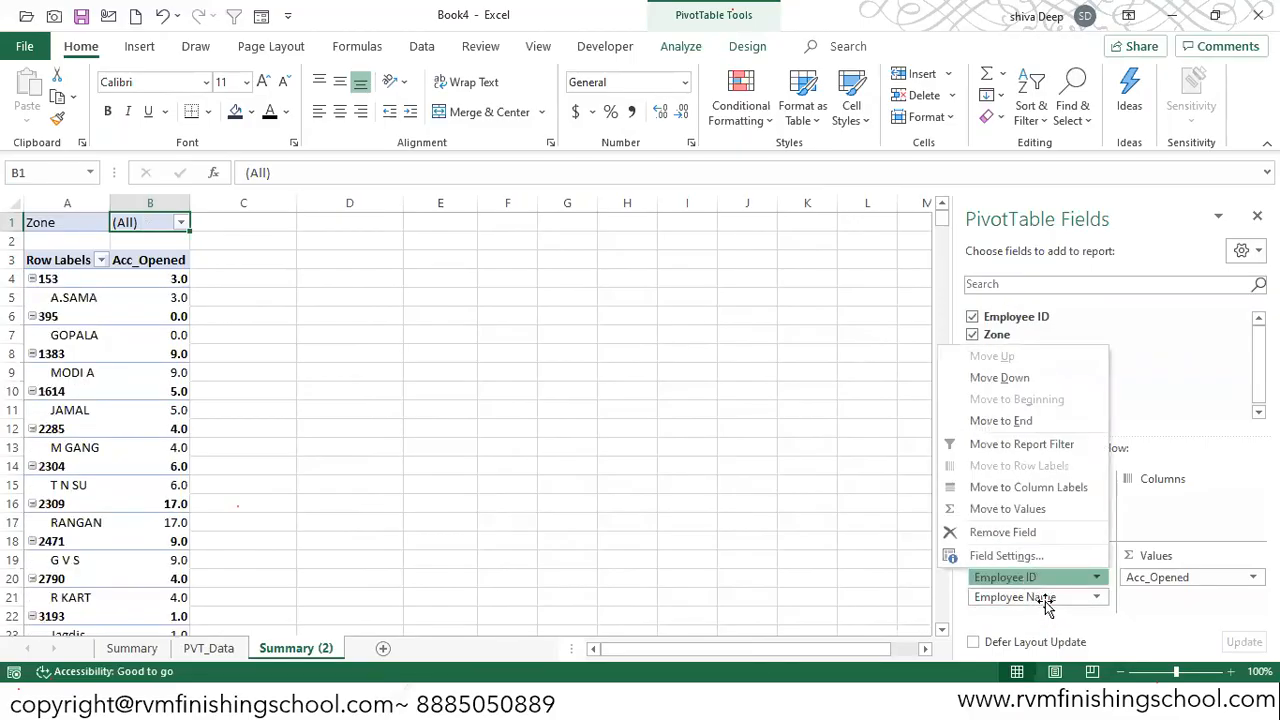
{"action": "key", "text": "Escape"}
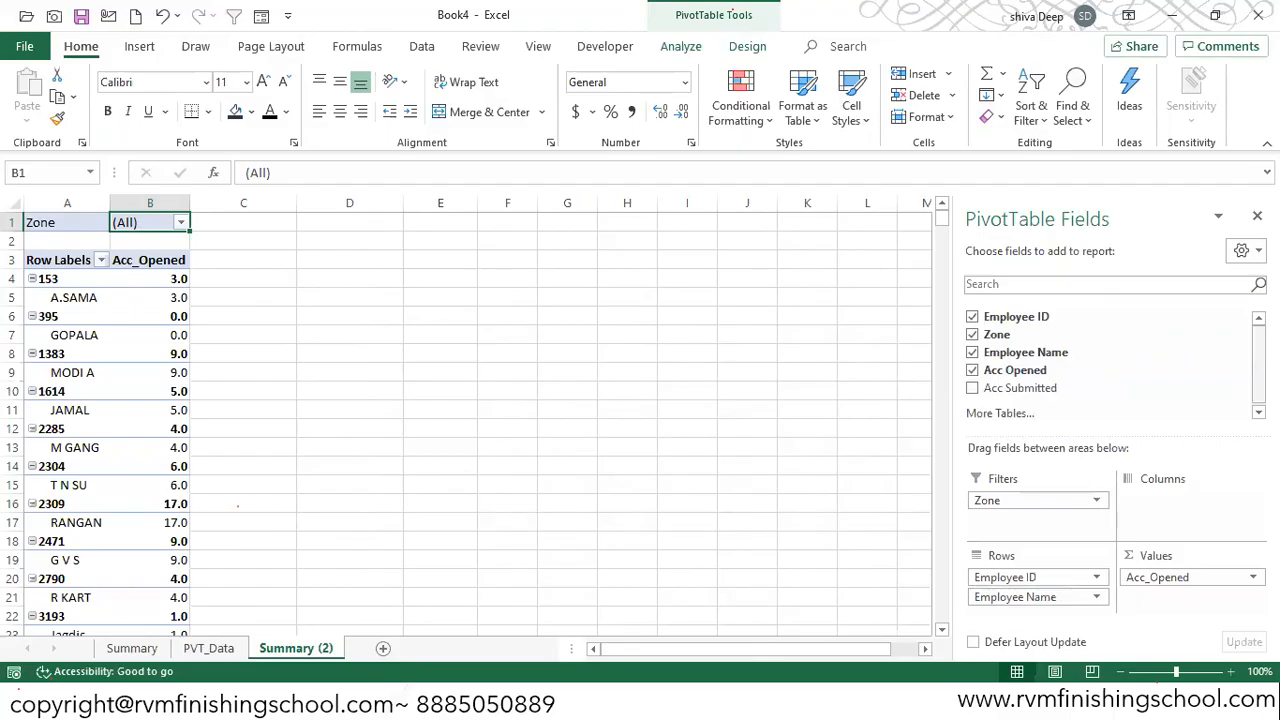
{"action": "left_click_drag", "start_coordinate": [1259, 381], "coordinate": [1259, 396]}
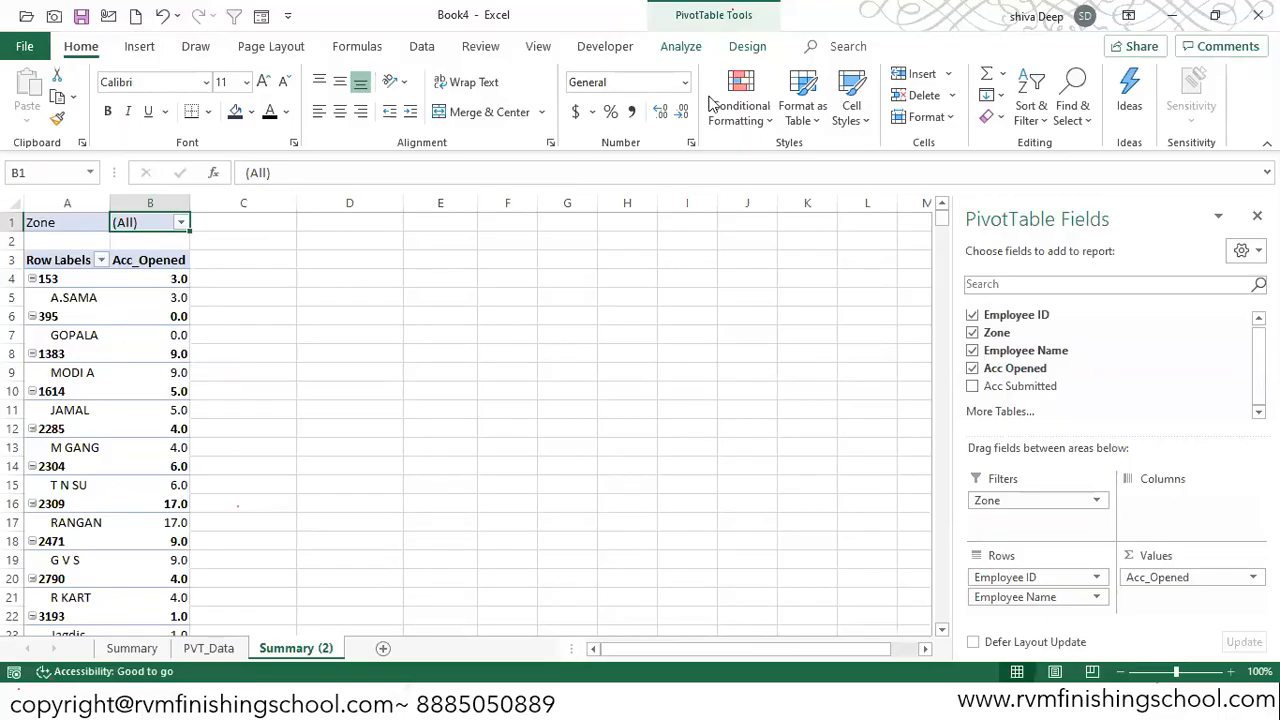
- Show the employee pivot table's report layout in Tabular Form
{"action": "left_click", "coordinate": [748, 46]}
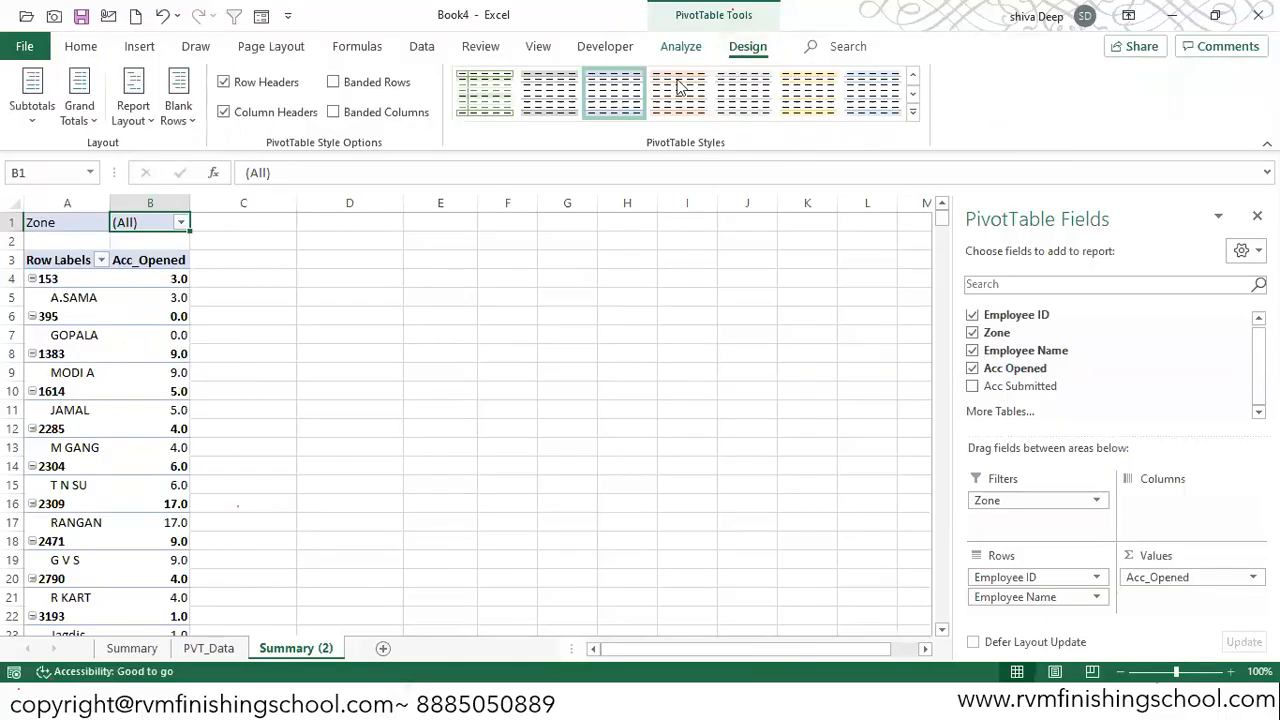
{"action": "left_click", "coordinate": [133, 108]}
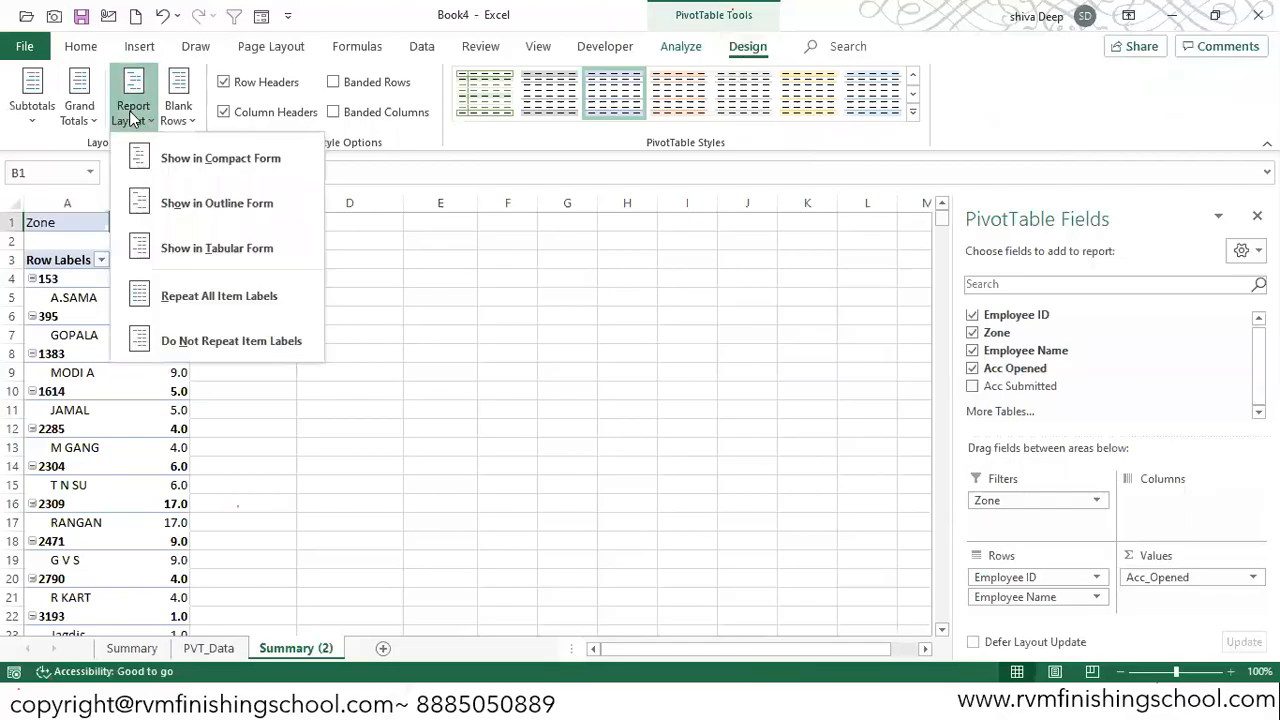
{"action": "left_click", "coordinate": [222, 249]}
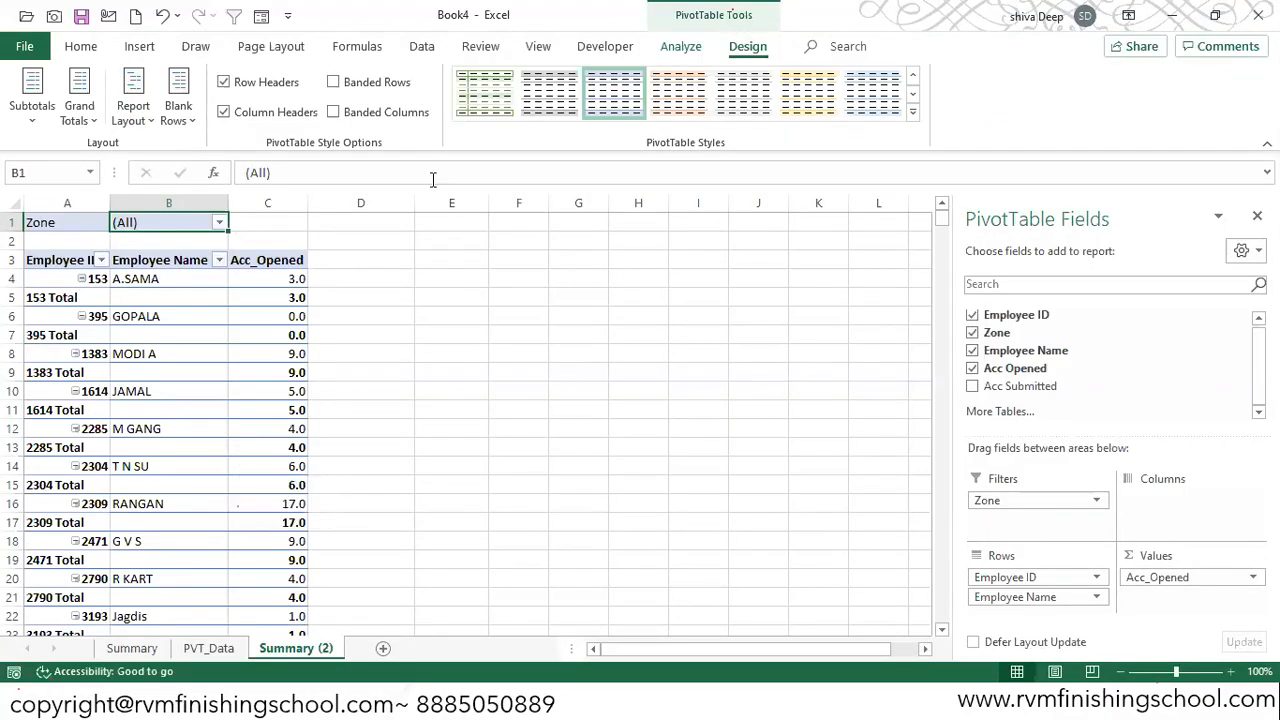
- Switch the report layout to Compact Form and back to Tabular Form to compare them
{"action": "left_click", "coordinate": [147, 121]}
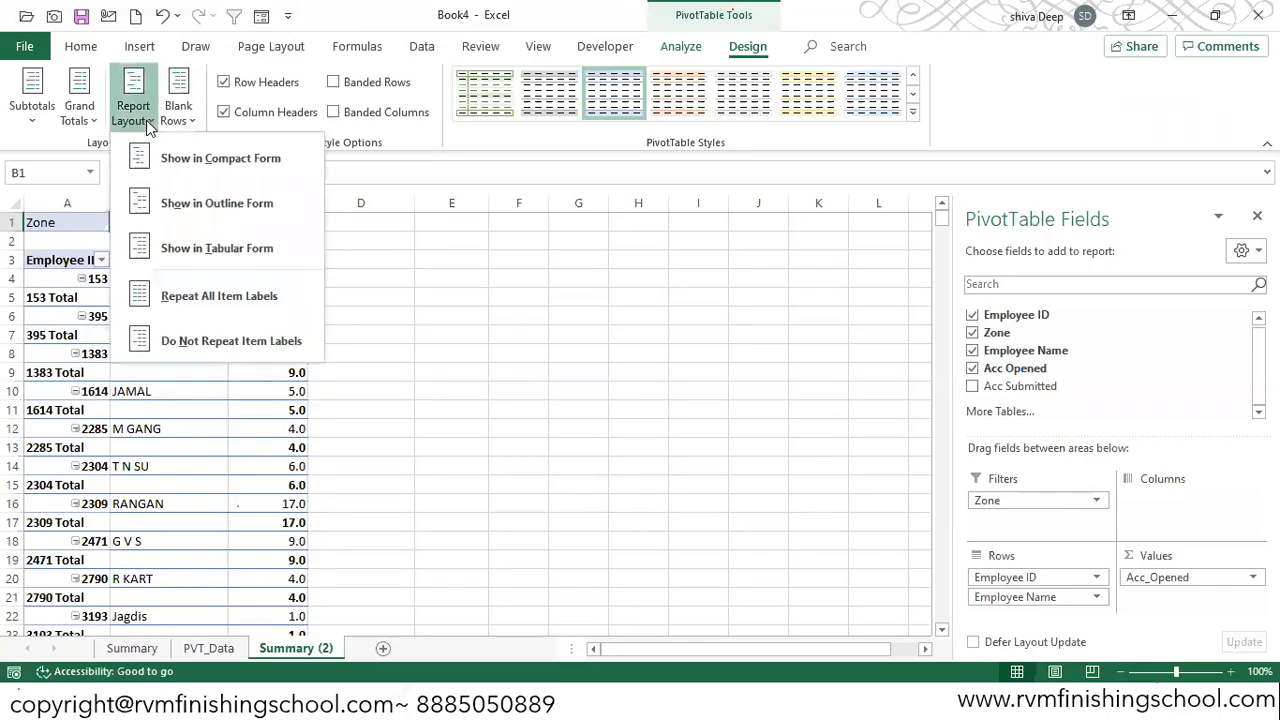
{"action": "left_click", "coordinate": [224, 161]}
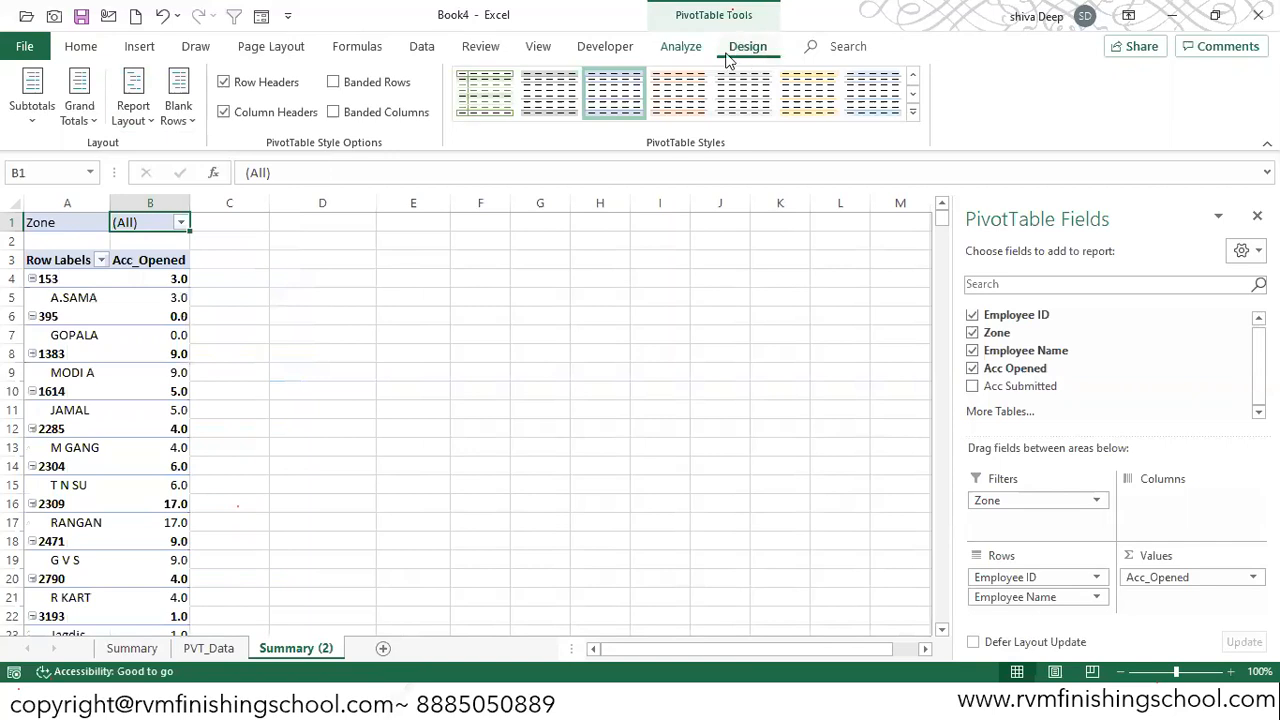
{"action": "left_click", "coordinate": [143, 115]}
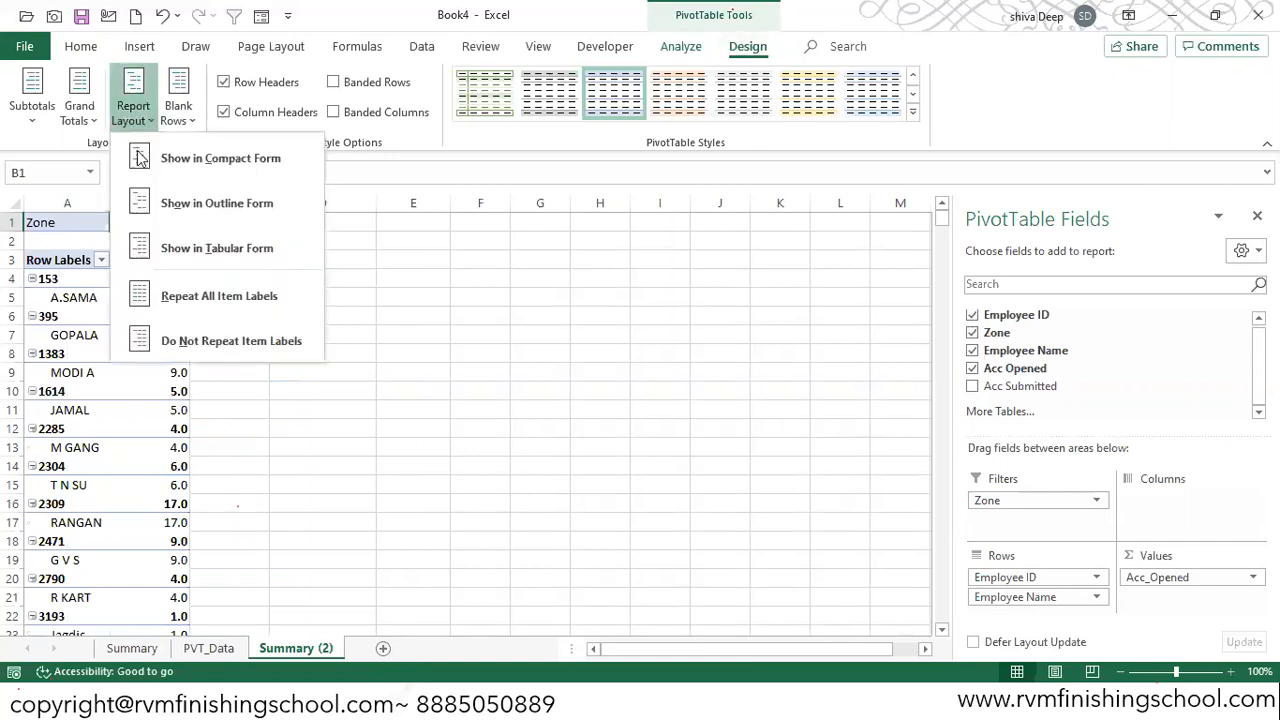
{"action": "left_click", "coordinate": [177, 248]}
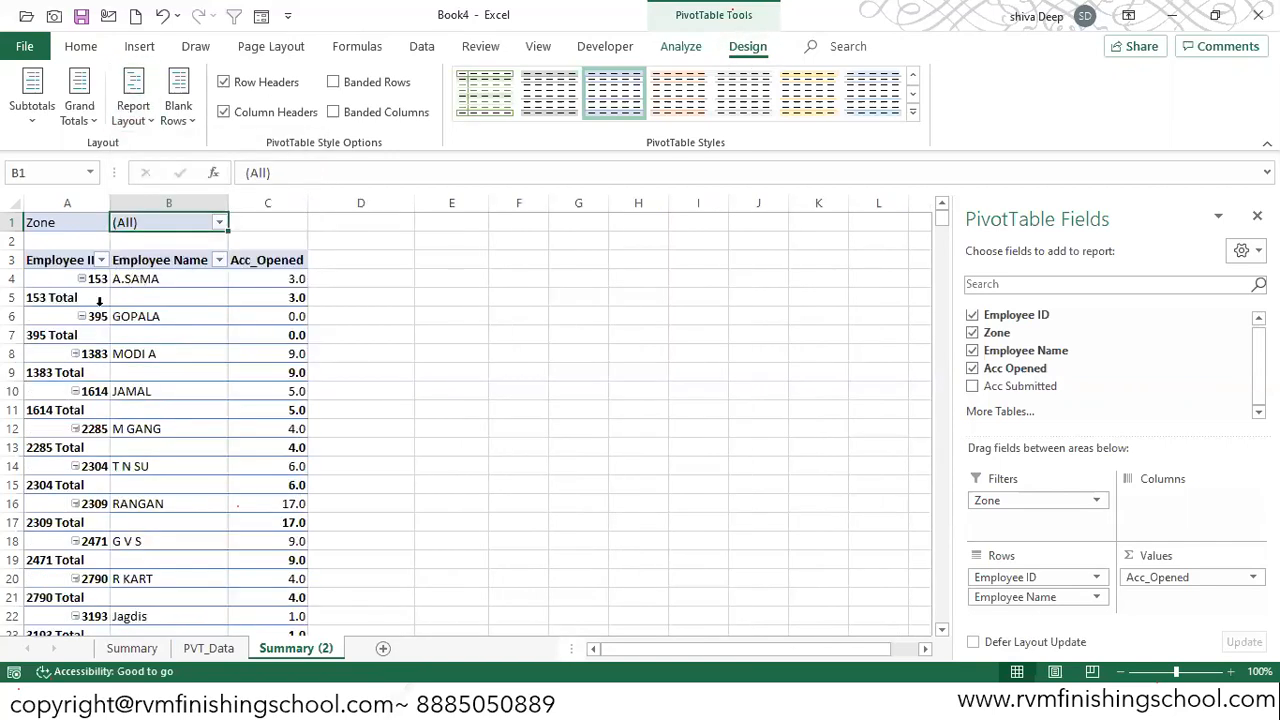
- Turn off all subtotals in the employee pivot table and hide its expand/collapse buttons
{"action": "left_click", "coordinate": [36, 297]}
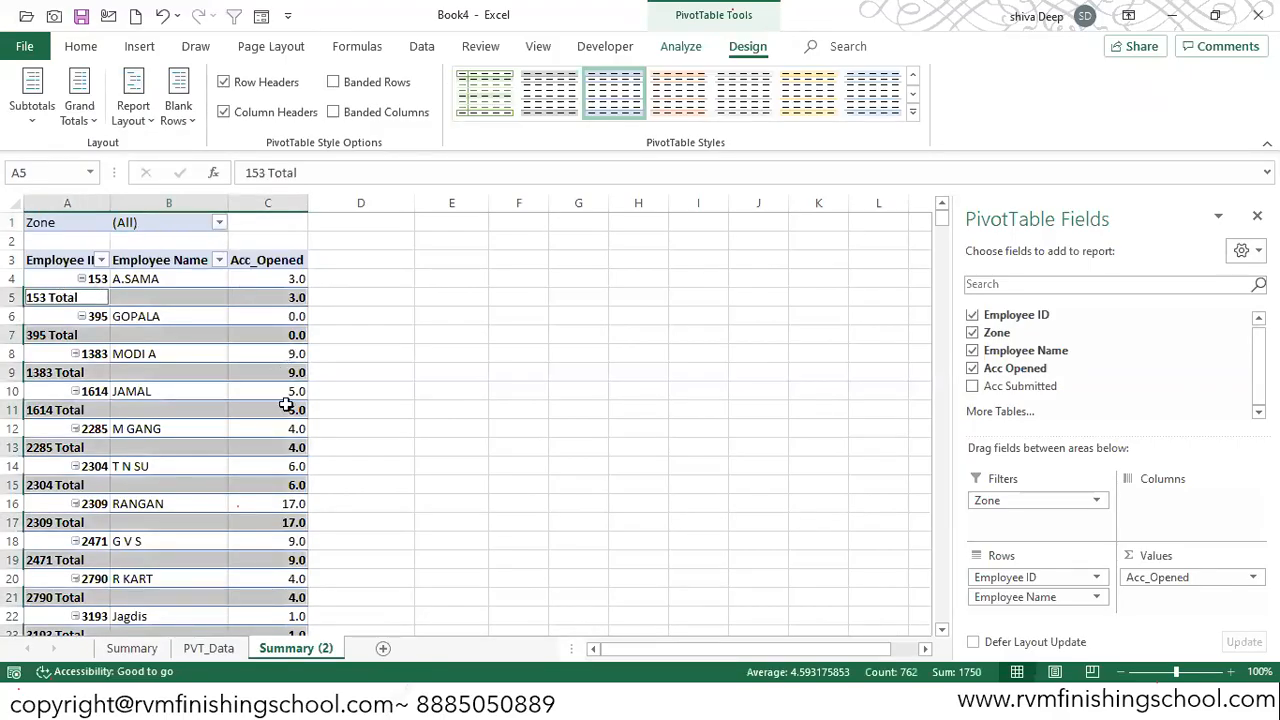
{"action": "left_click", "coordinate": [31, 118]}
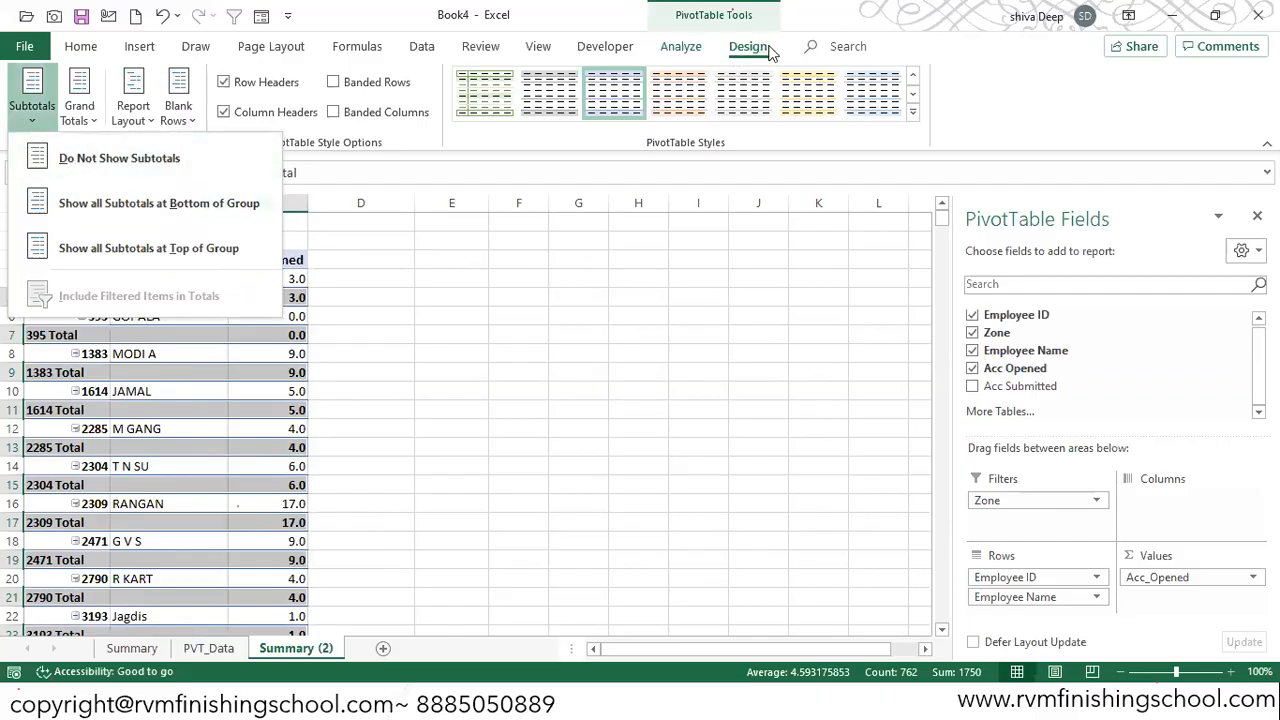
{"action": "left_click", "coordinate": [122, 160]}
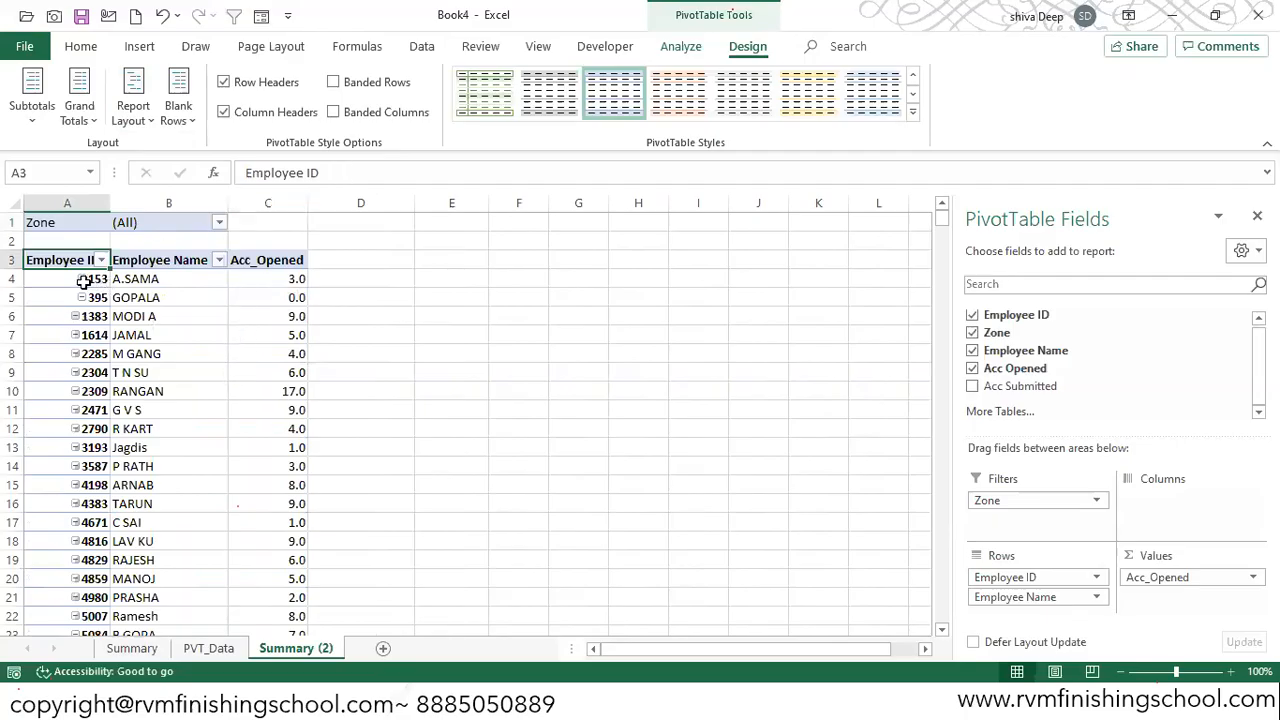
{"action": "left_click", "coordinate": [684, 46]}
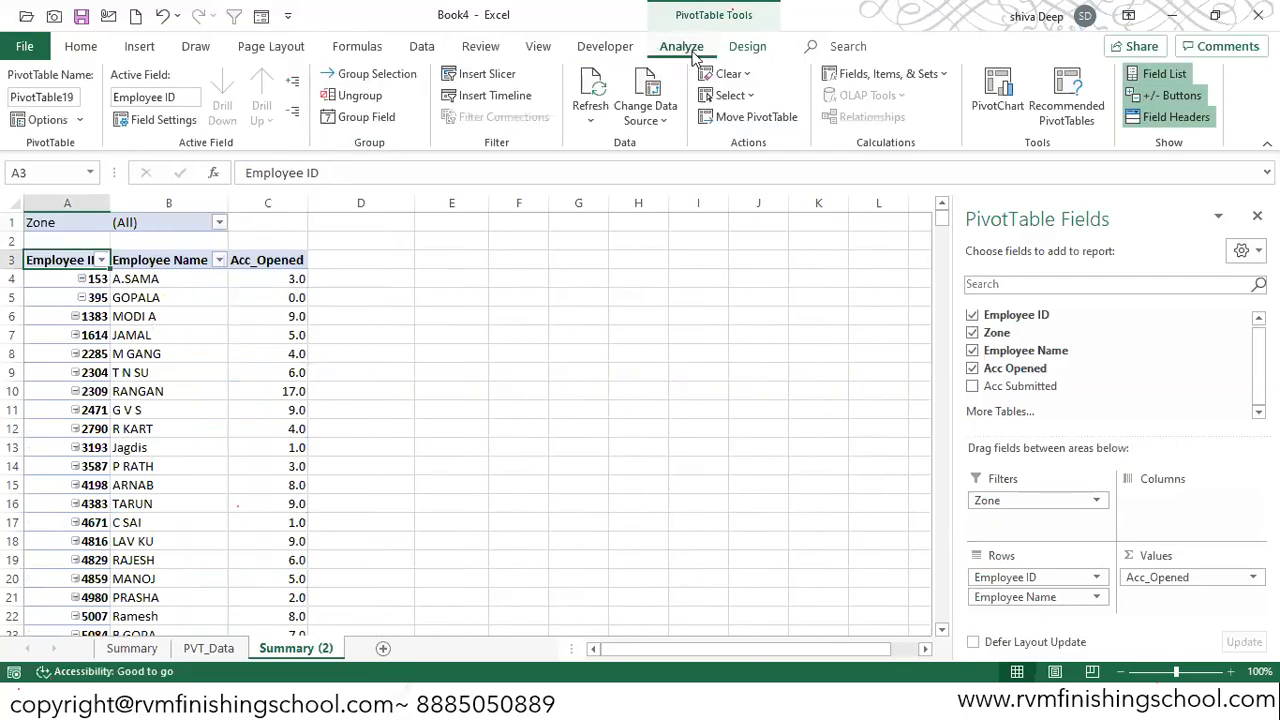
{"action": "left_click", "coordinate": [1147, 95]}
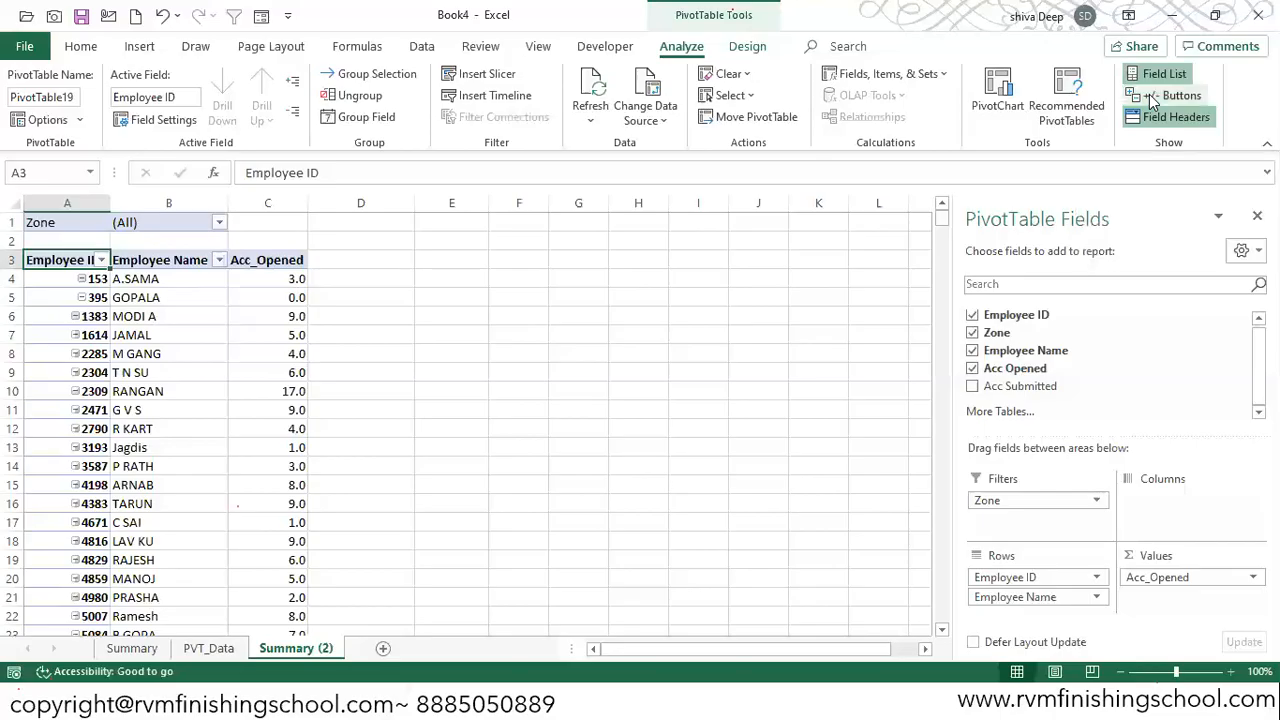
- Widen the Employee ID, Employee Name and Acc_Opened columns of the pivot table
{"action": "left_click_drag", "start_coordinate": [110, 203], "coordinate": [148, 203]}
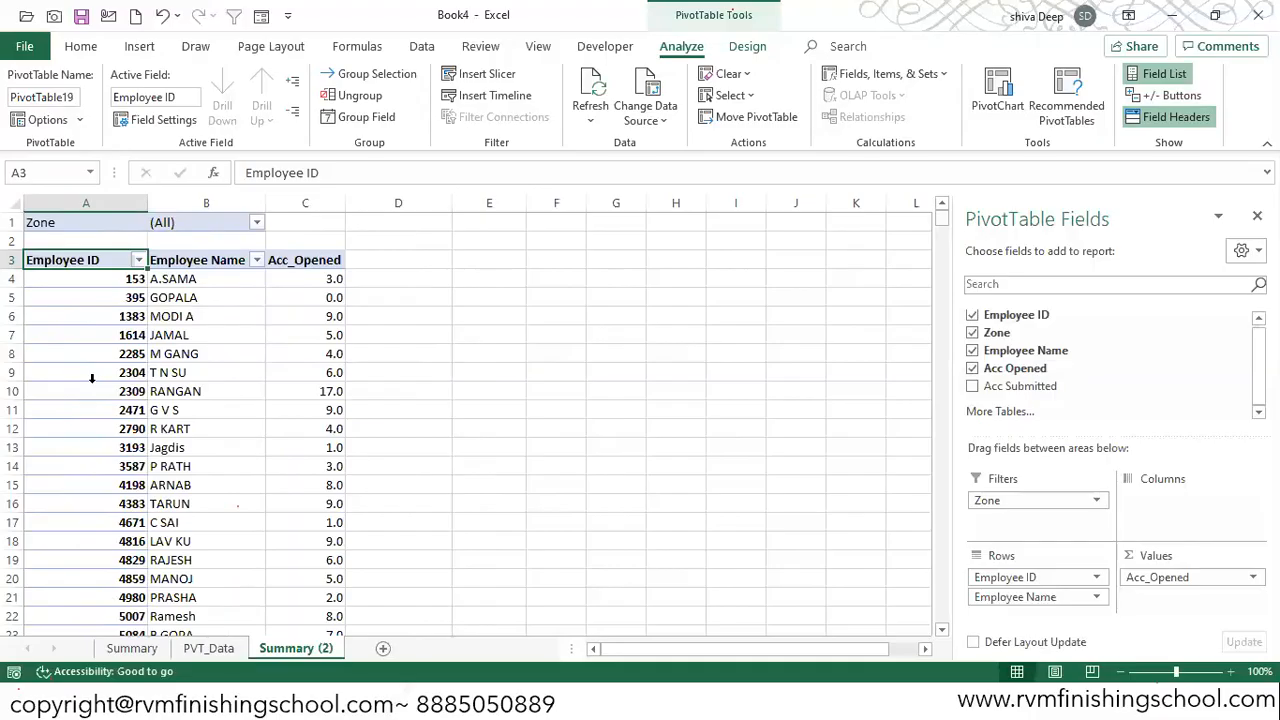
{"action": "left_click_drag", "start_coordinate": [345, 206], "coordinate": [363, 206]}
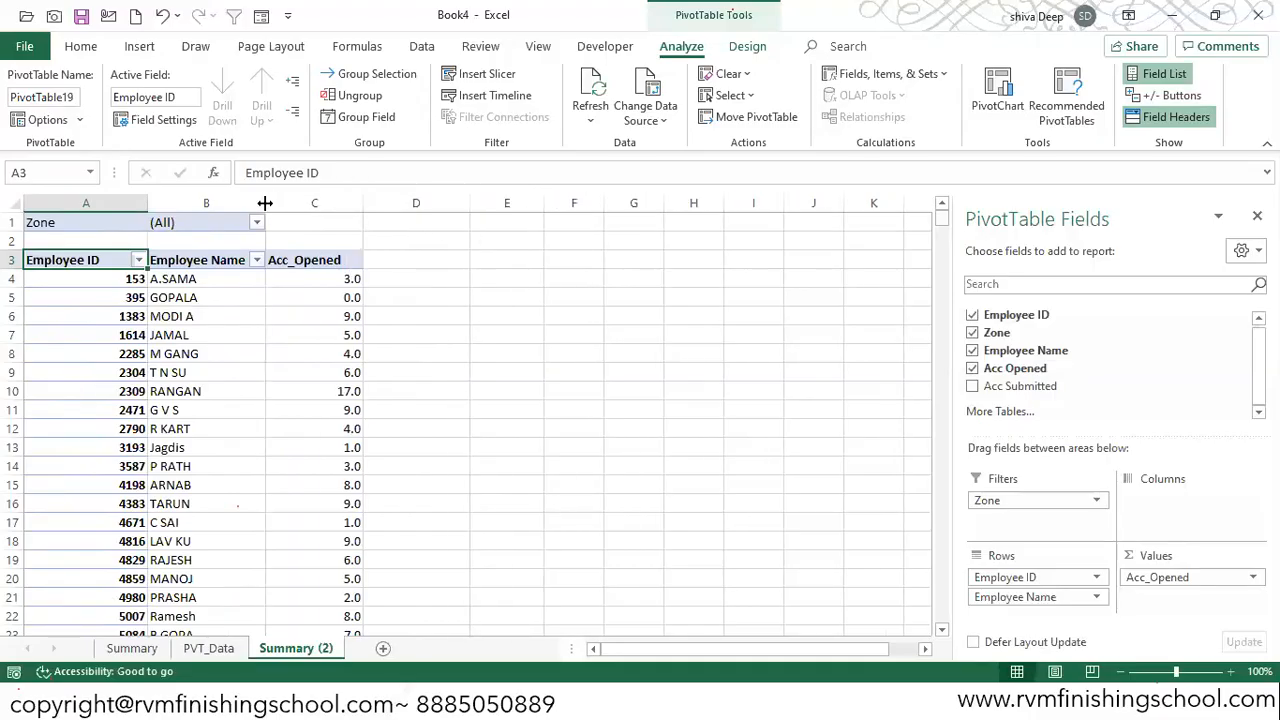
{"action": "left_click_drag", "start_coordinate": [265, 205], "coordinate": [278, 205]}
{"action": "double_click", "coordinate": [148, 203]}
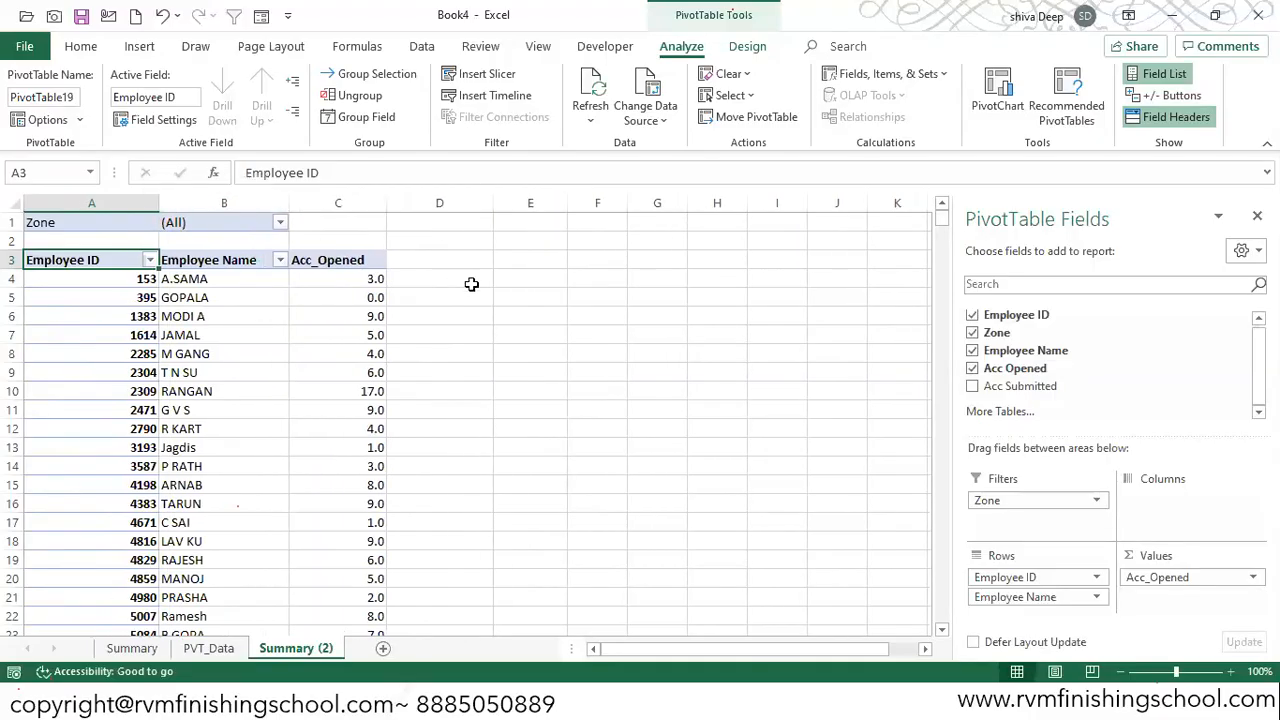
- Start a pivot table calculated field named Rejection% and clear its formula down to the equals sign
{"action": "left_click", "coordinate": [357, 260]}
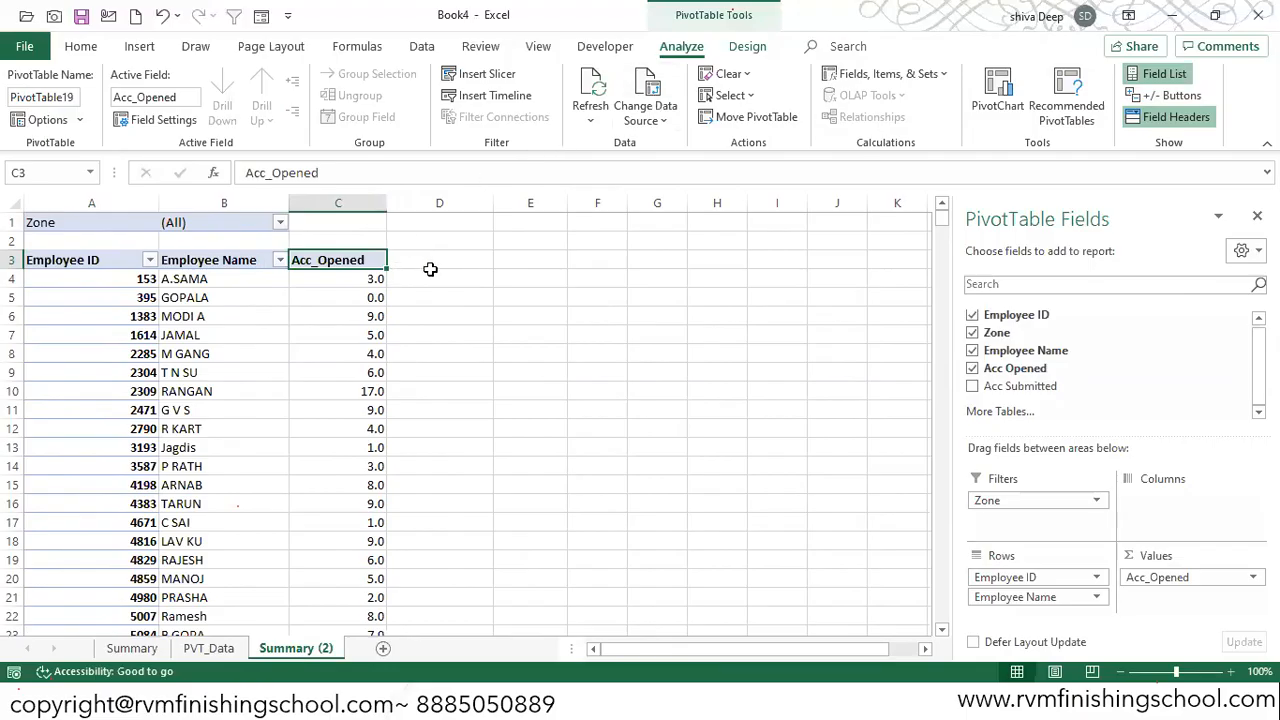
{"action": "left_click", "coordinate": [866, 78]}
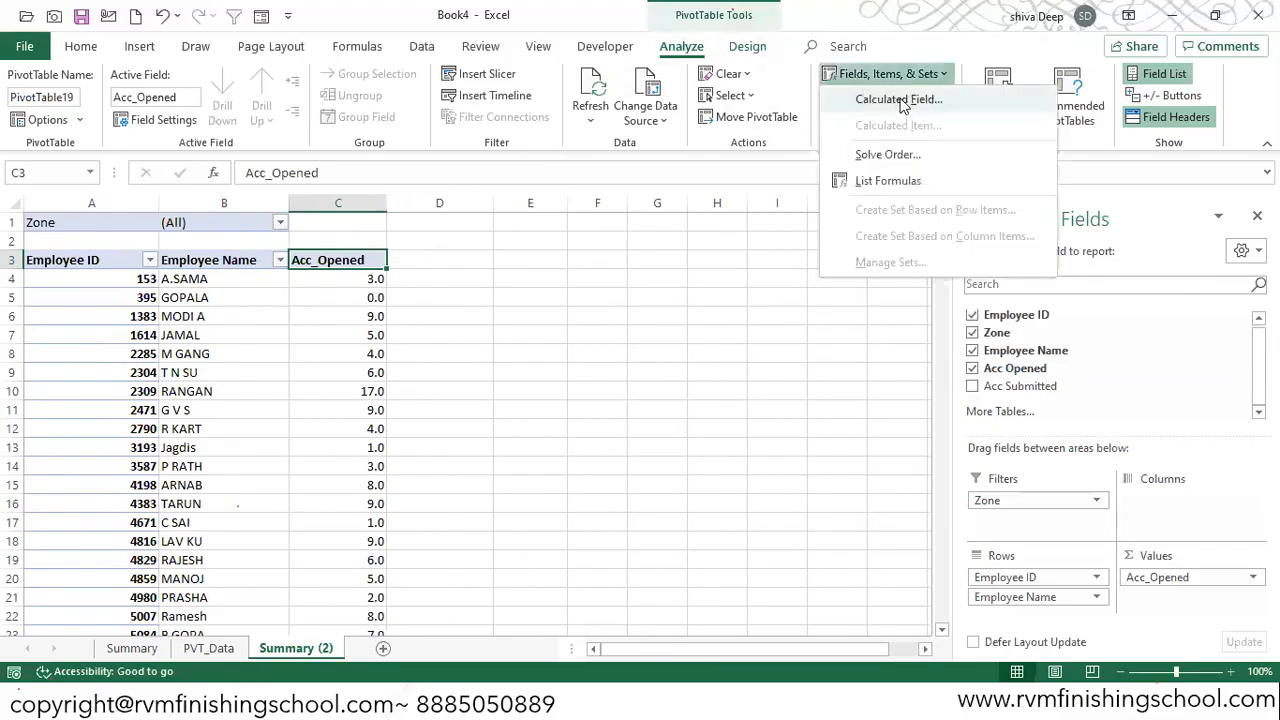
{"action": "left_click", "coordinate": [898, 100]}
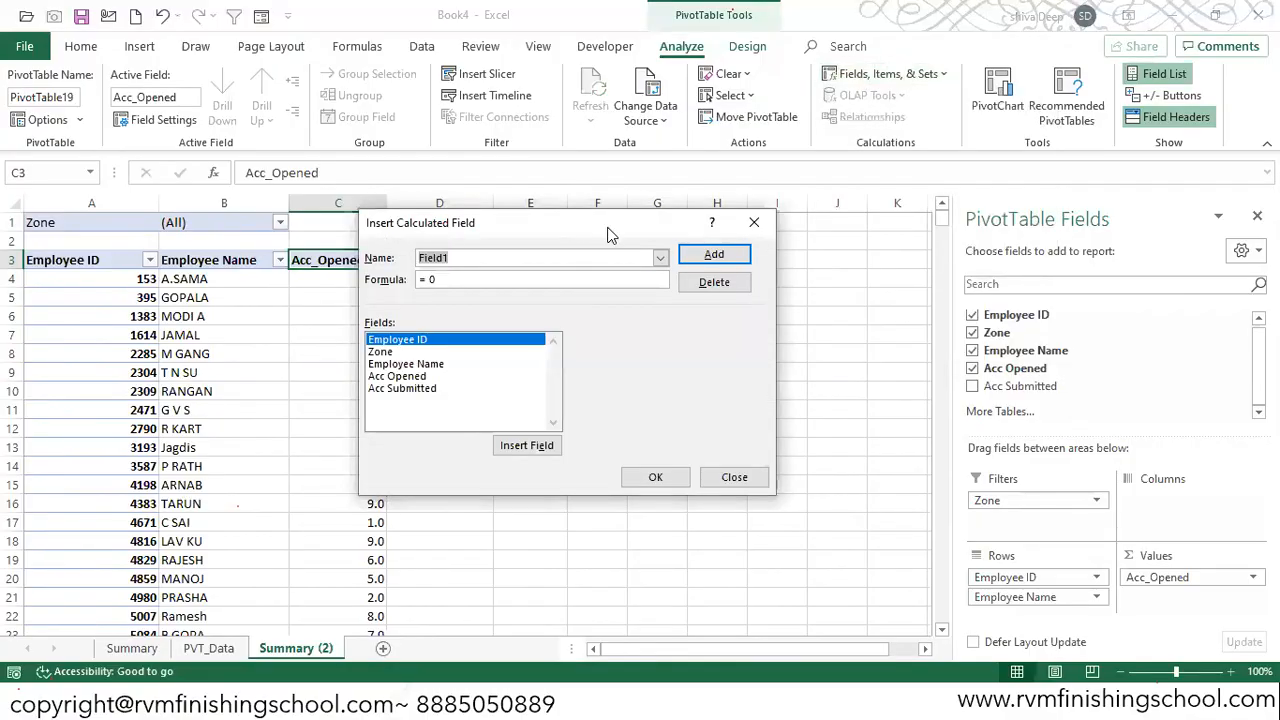
{"action": "left_click_drag", "start_coordinate": [608, 232], "coordinate": [750, 249]}
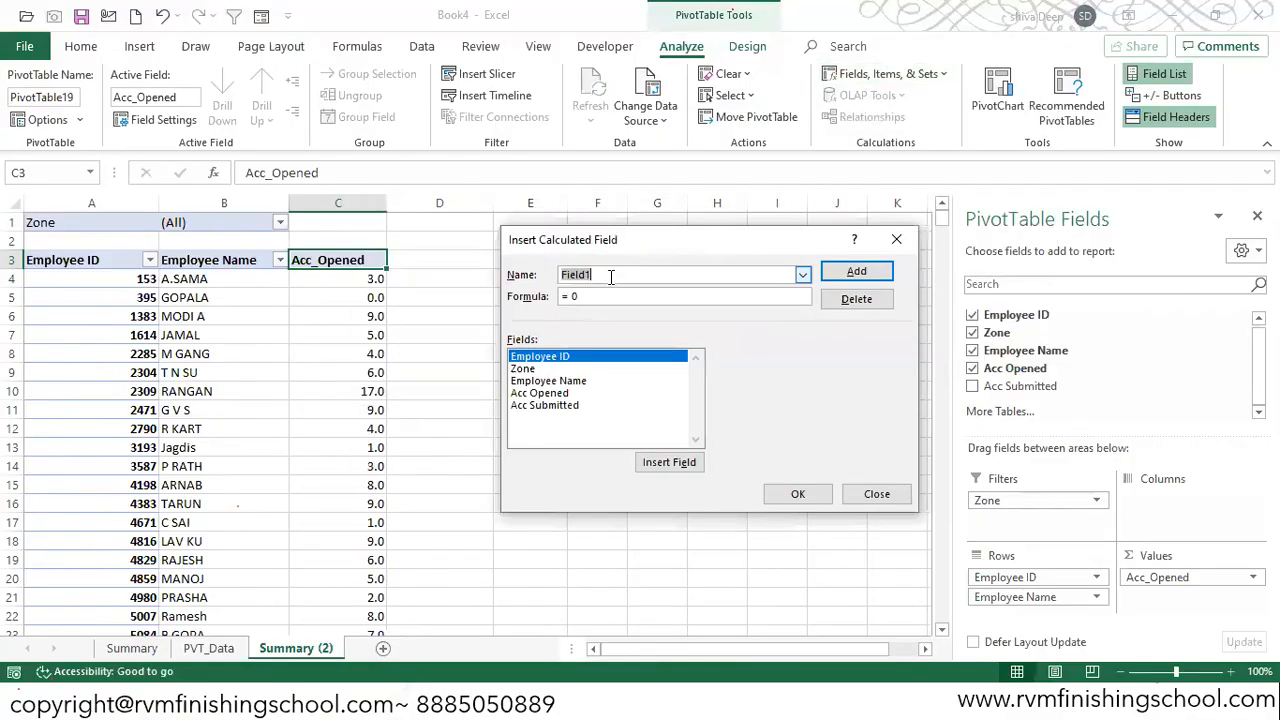
{"action": "type", "text": "Rejection%"}
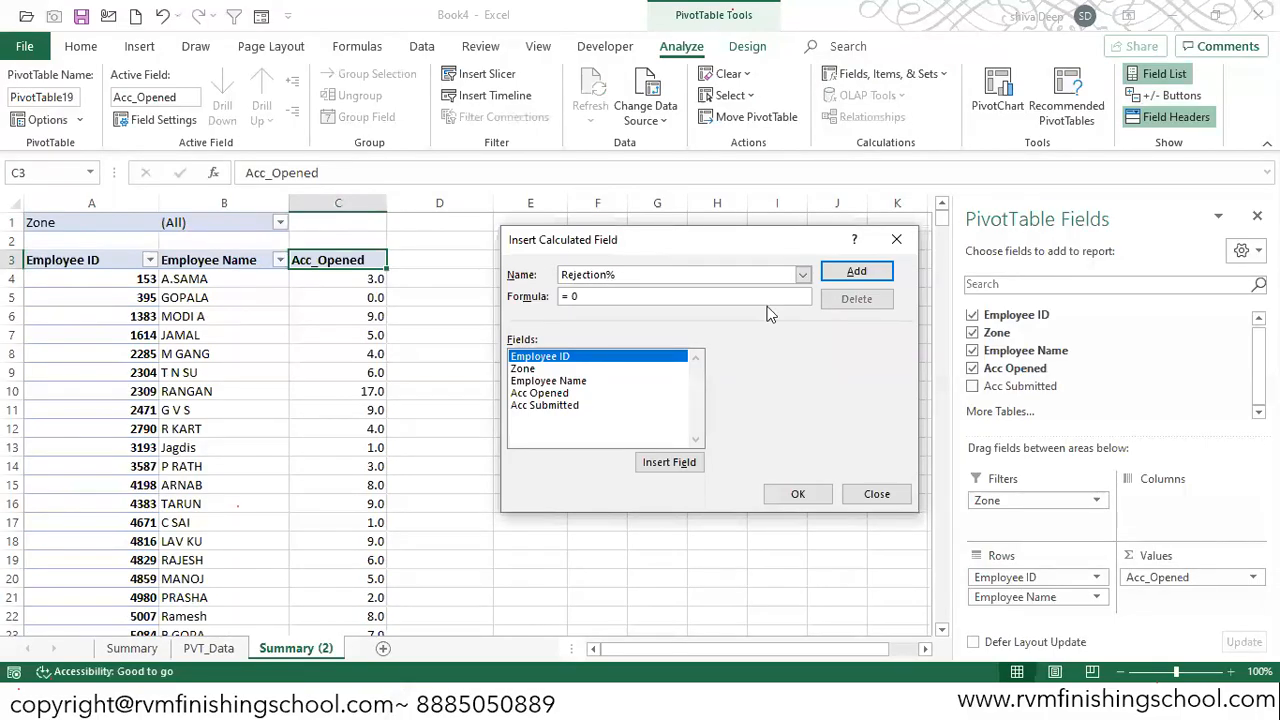
{"action": "left_click", "coordinate": [590, 297]}
{"action": "left_click", "coordinate": [562, 395]}
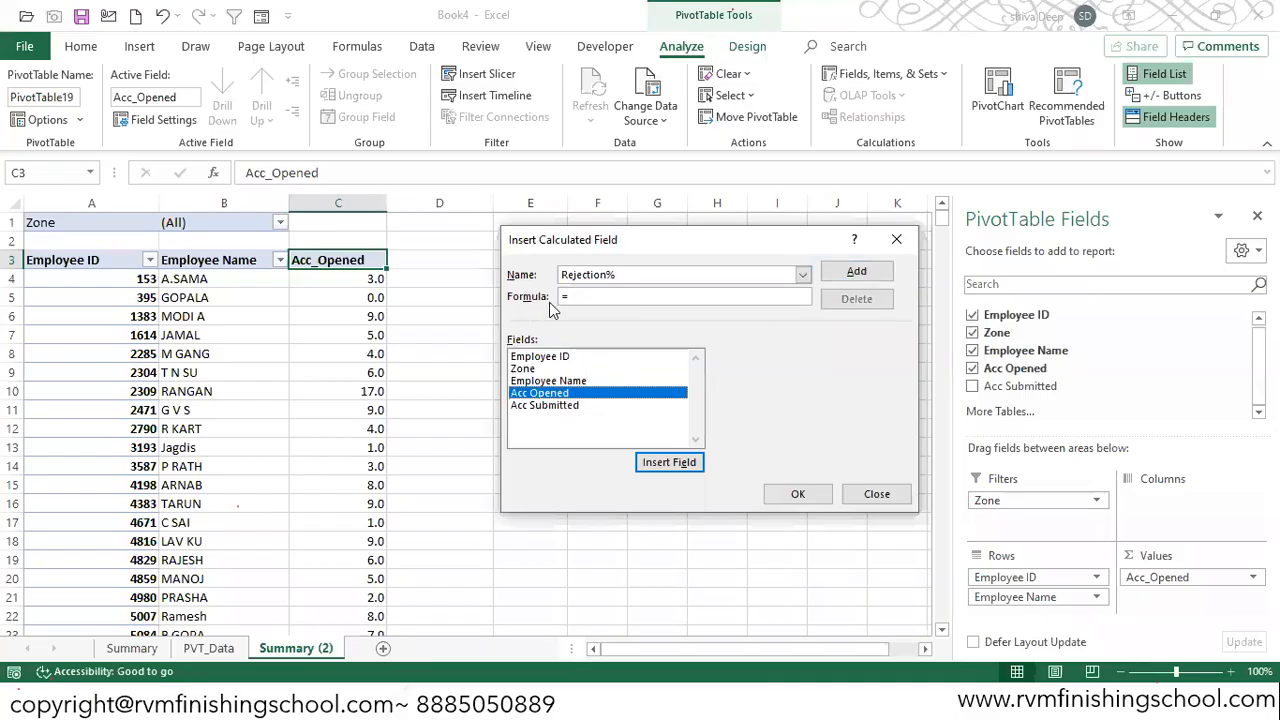
- Try to add the Rejection% calculated field with only an equals sign as its formula
{"action": "left_click", "coordinate": [850, 274]}
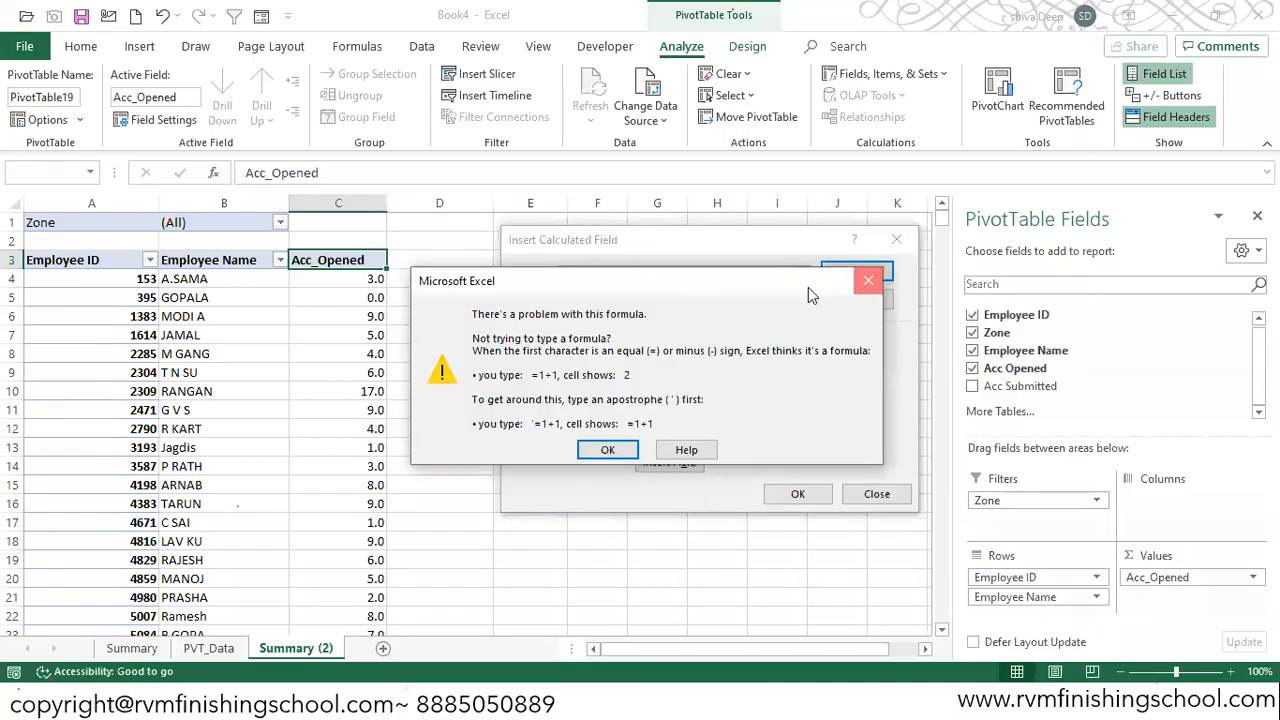
{"action": "key", "text": "Return"}
{"action": "left_click", "coordinate": [639, 299]}
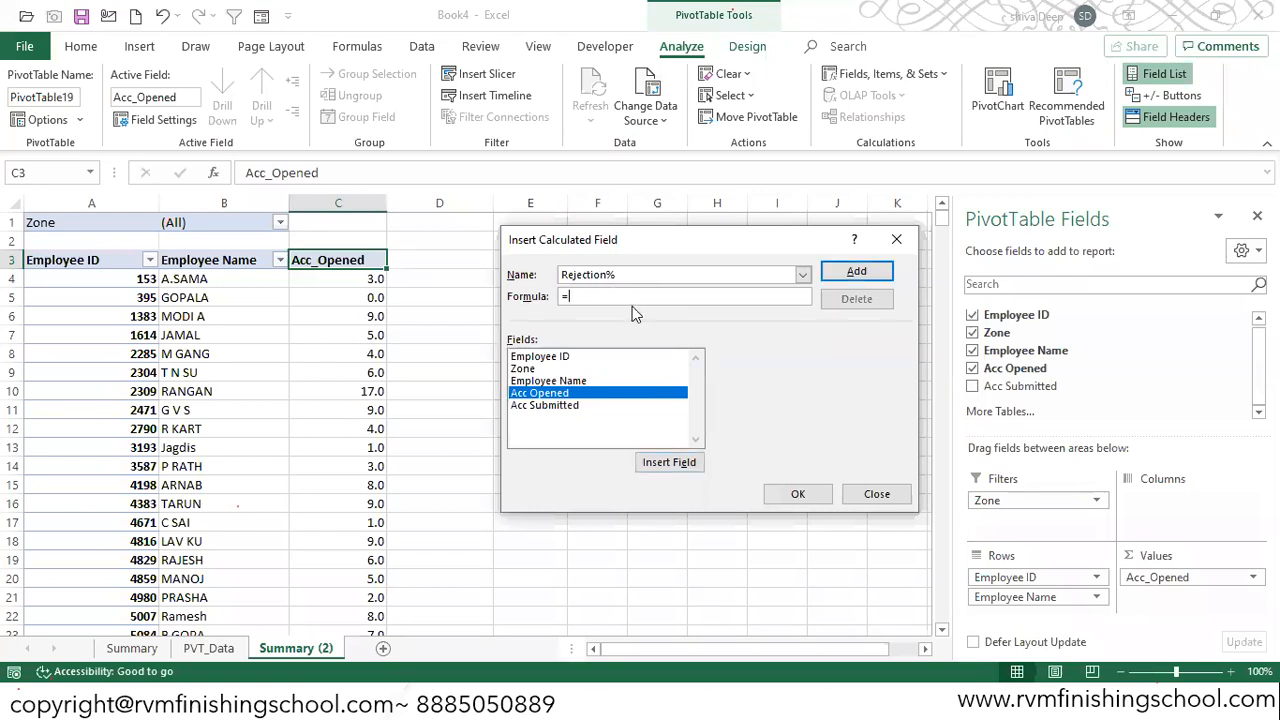
{"action": "left_click", "coordinate": [850, 273]}
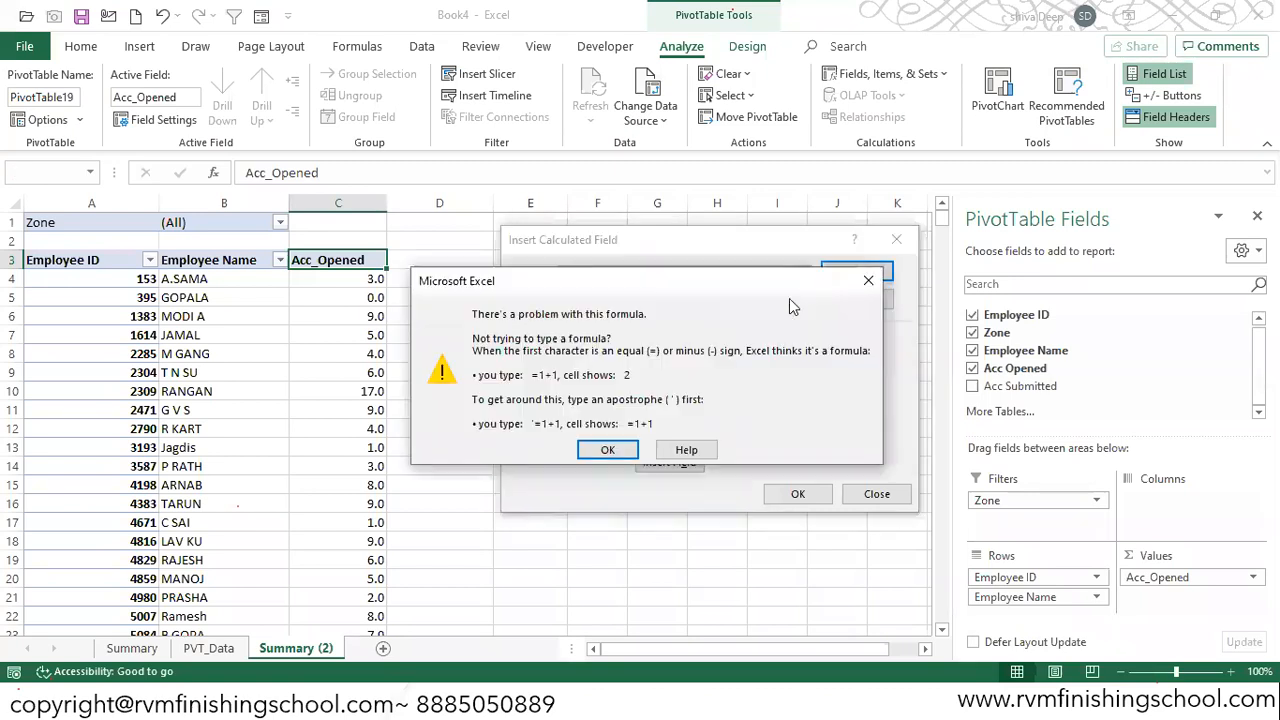
{"action": "left_click", "coordinate": [608, 447]}
{"action": "left_click", "coordinate": [633, 291]}
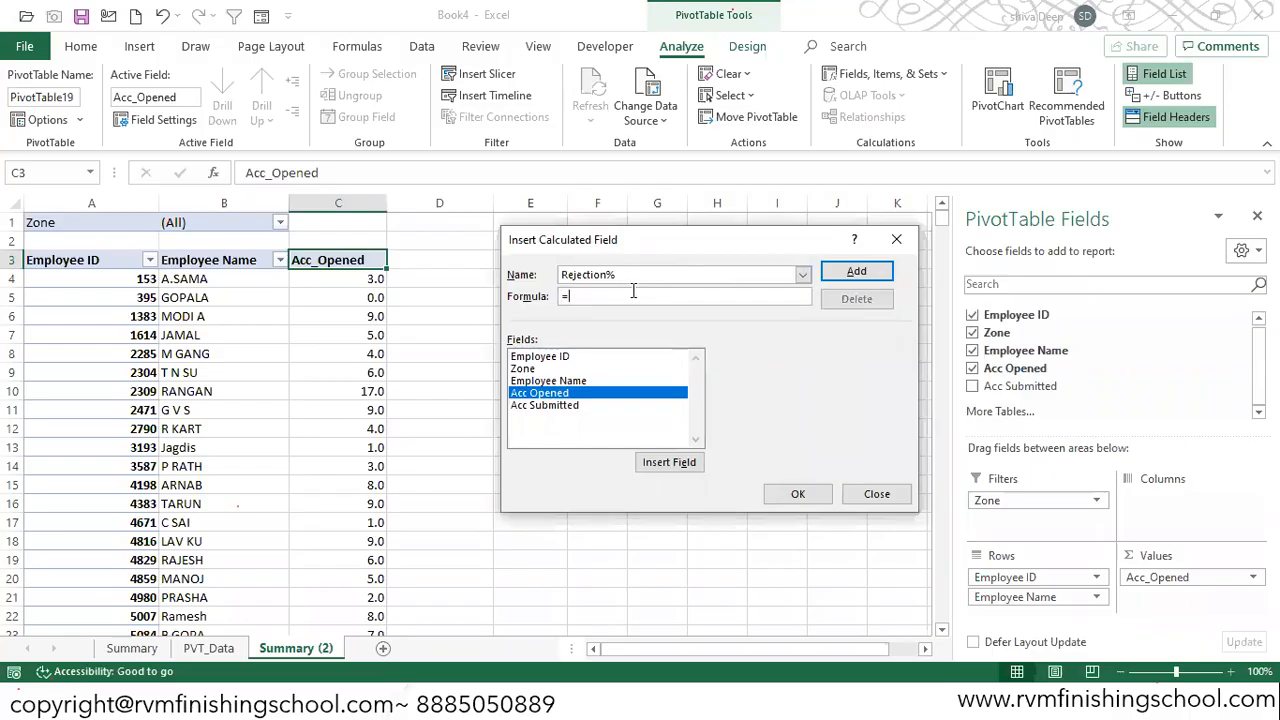
{"action": "left_click", "coordinate": [851, 274]}
{"action": "left_click", "coordinate": [605, 450]}
- Define the Rejection% formula as 'Acc Opened' / 'Acc Submitted' and add the calculated field to the pivot table
{"action": "left_click", "coordinate": [558, 395]}
{"action": "left_click", "coordinate": [666, 463]}
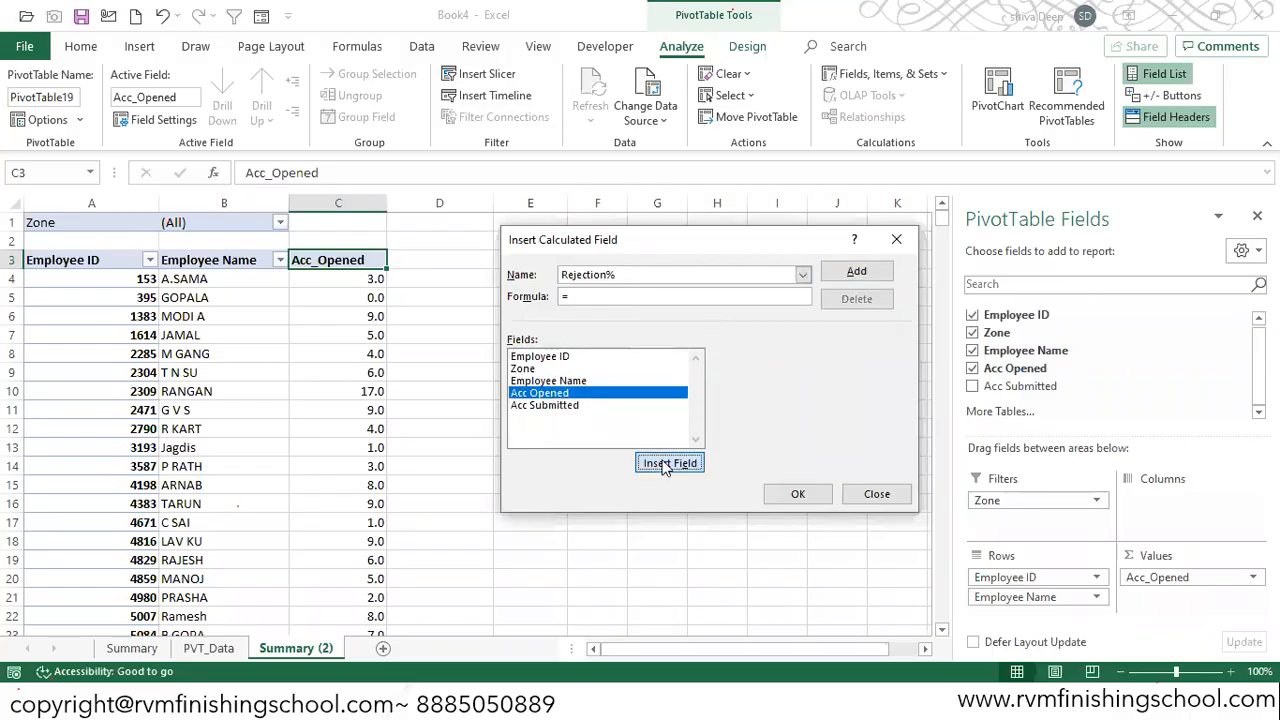
{"action": "type", "text": "/"}
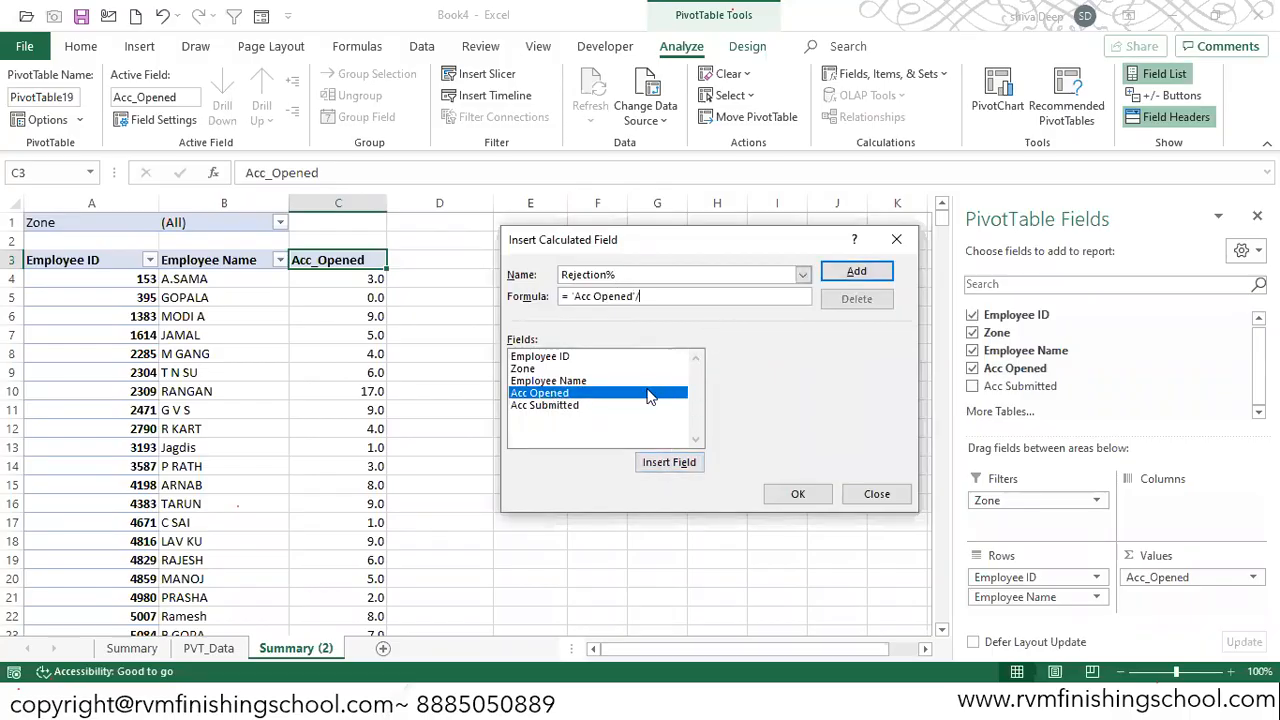
{"action": "left_click", "coordinate": [566, 405]}
{"action": "left_click", "coordinate": [664, 463]}
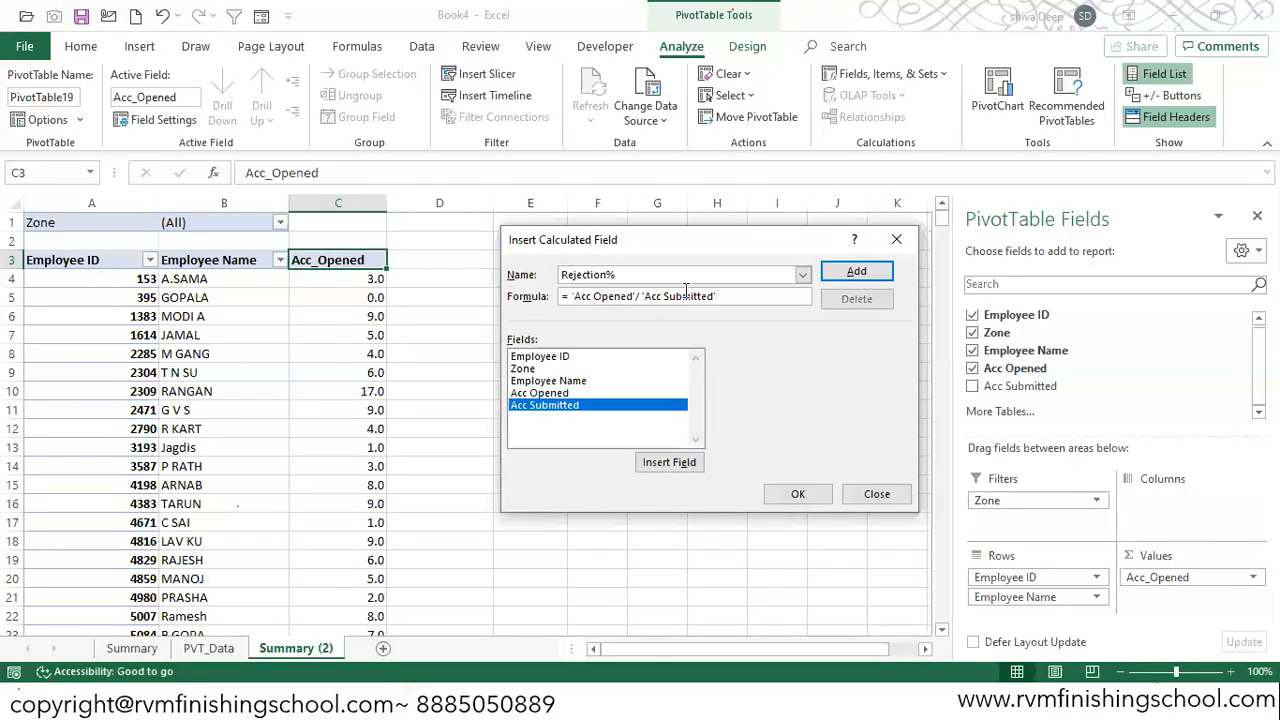
{"action": "left_click", "coordinate": [857, 271]}
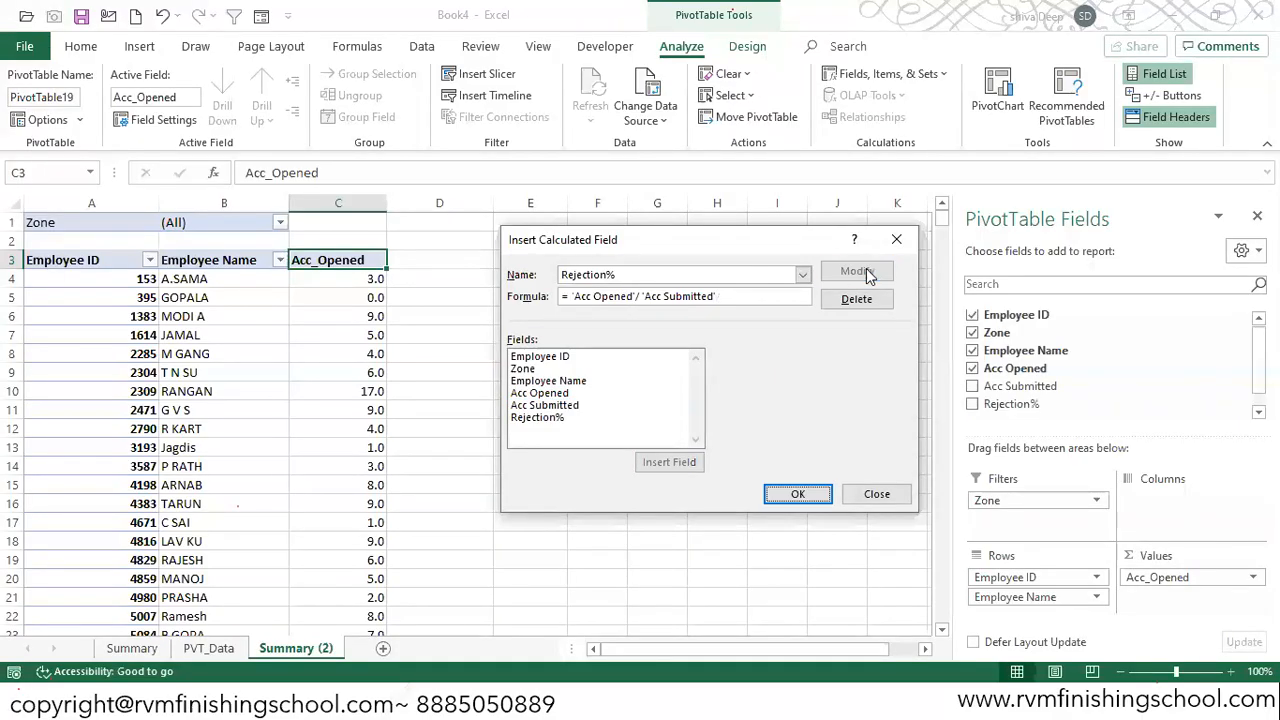
{"action": "left_click", "coordinate": [797, 496]}
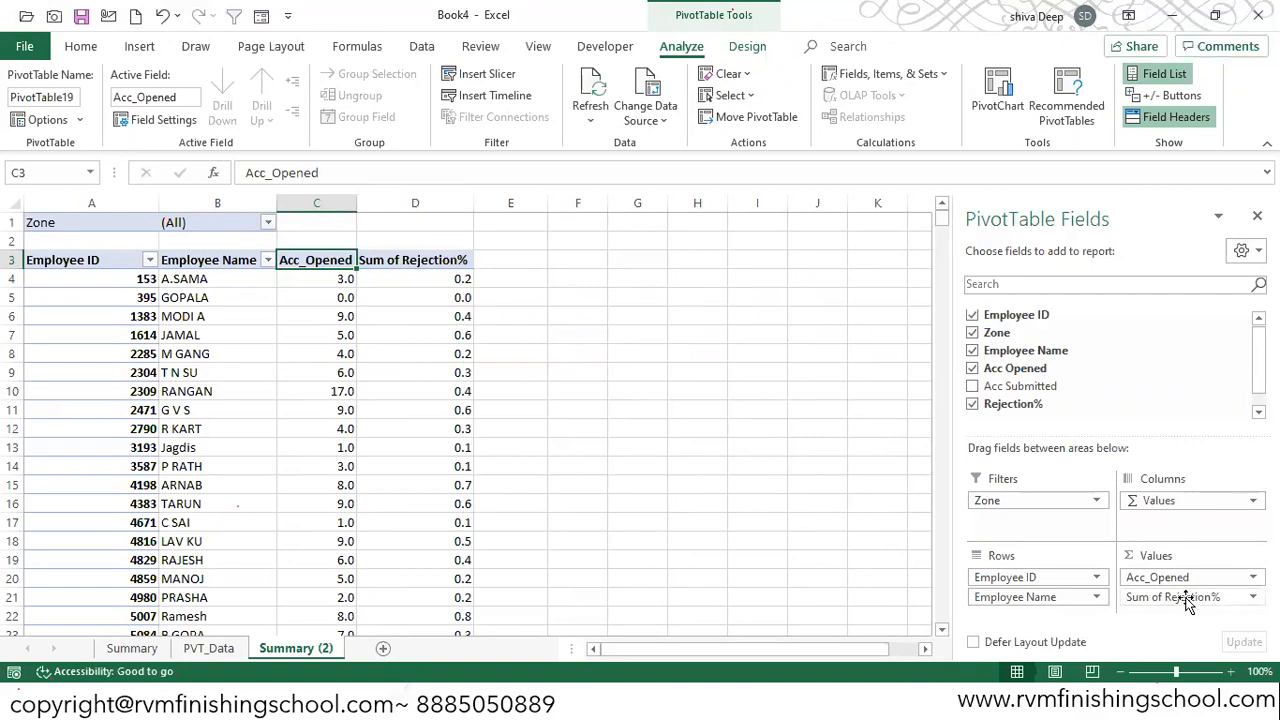
- Set the number format of the Sum of Rejection% value field to Percentage with 1 decimal place
{"action": "double_click", "coordinate": [415, 260]}
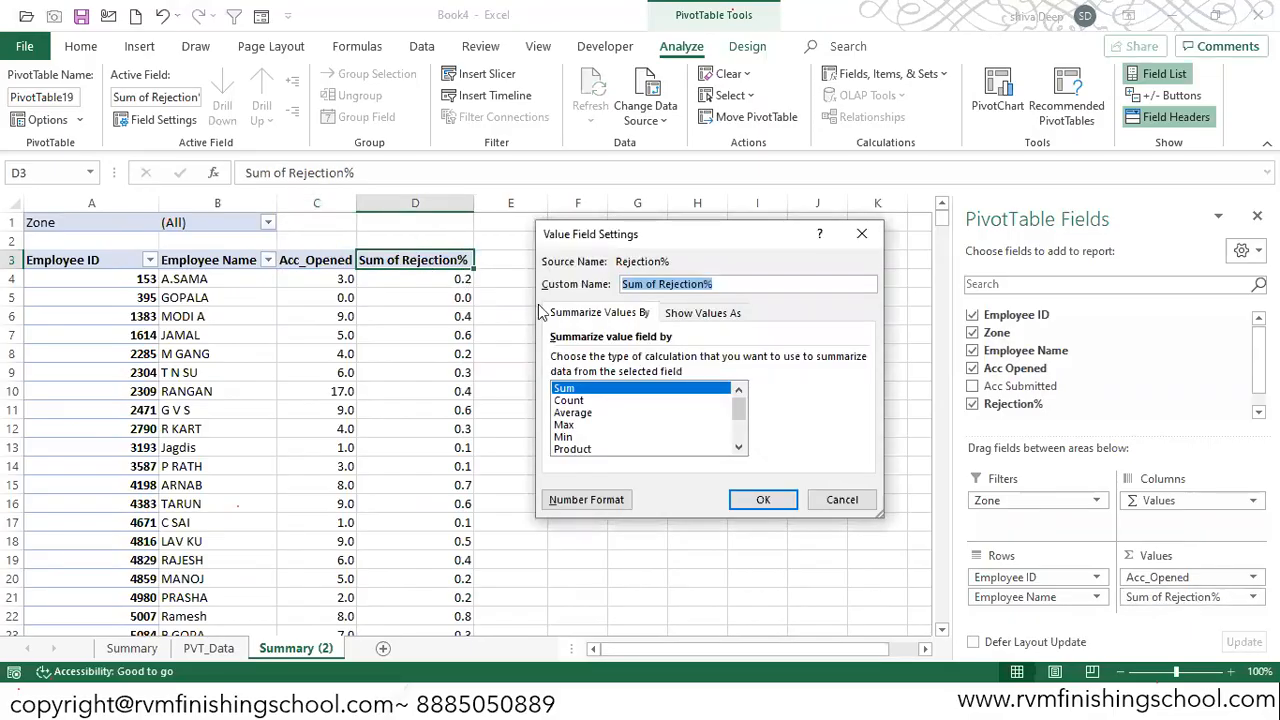
{"action": "left_click", "coordinate": [703, 314]}
{"action": "left_click", "coordinate": [643, 360]}
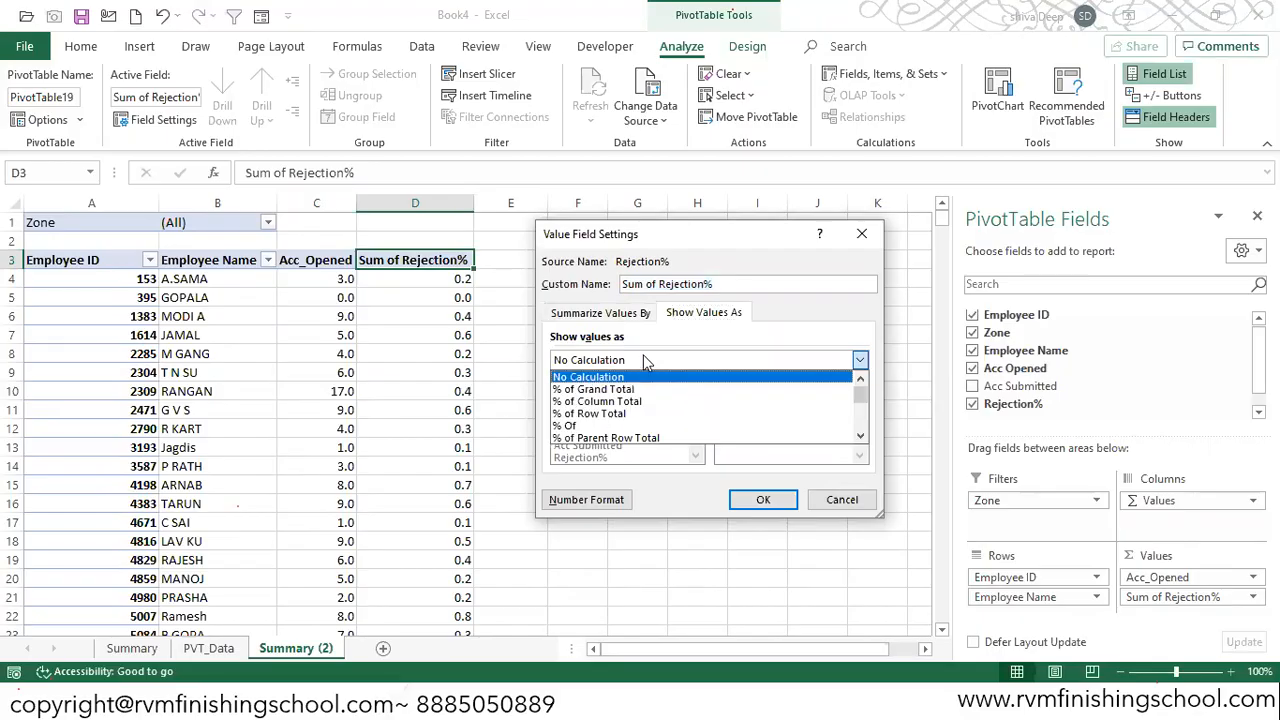
{"action": "left_click", "coordinate": [641, 354]}
{"action": "left_click", "coordinate": [620, 313]}
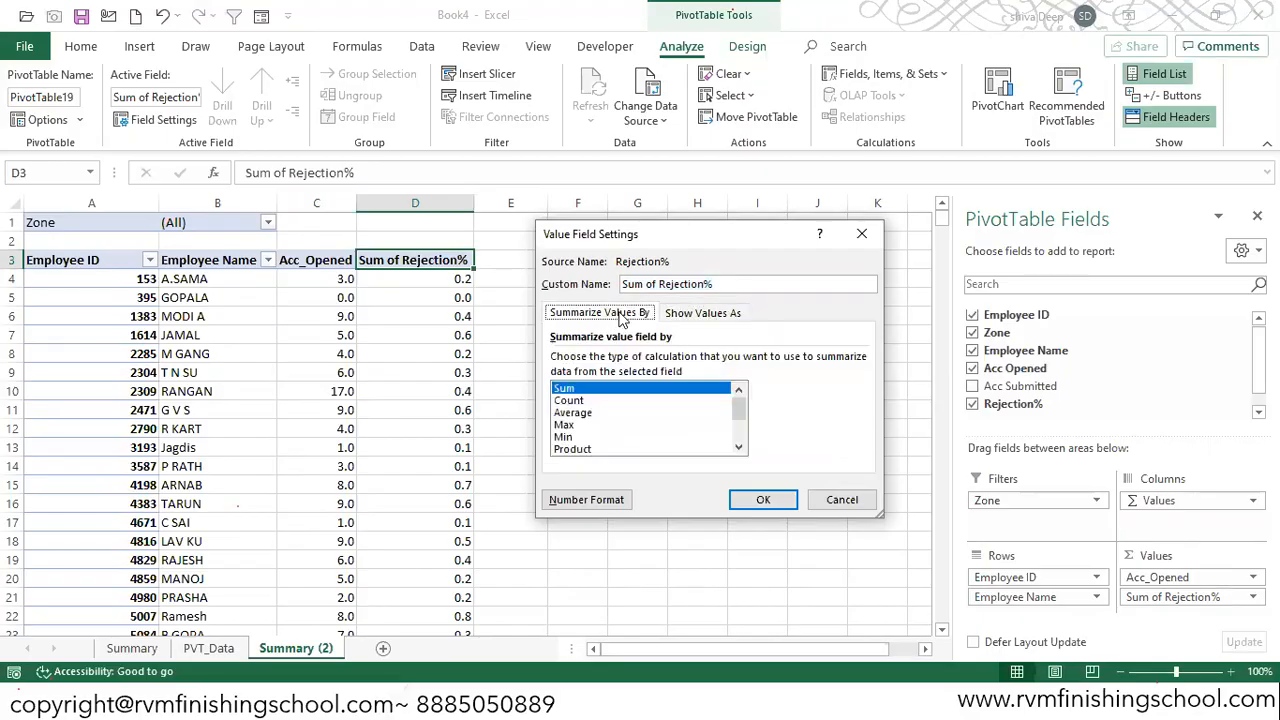
{"action": "left_click", "coordinate": [608, 500]}
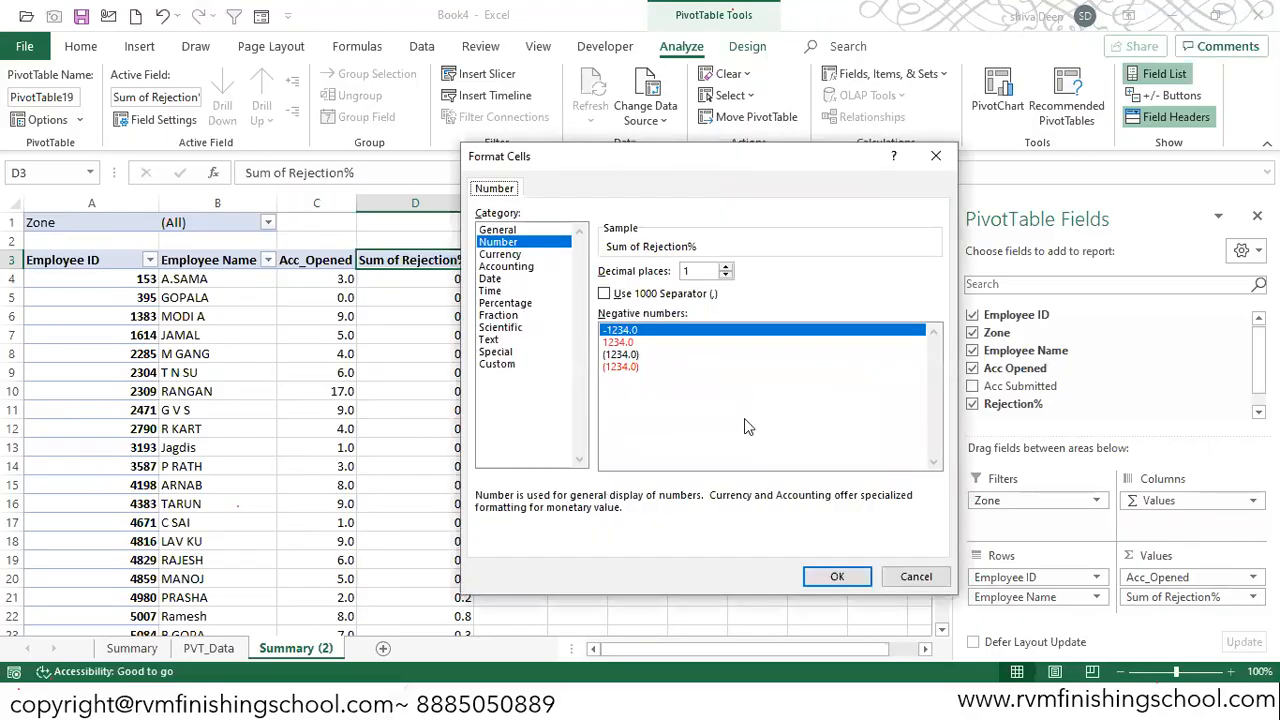
{"action": "left_click", "coordinate": [505, 302]}
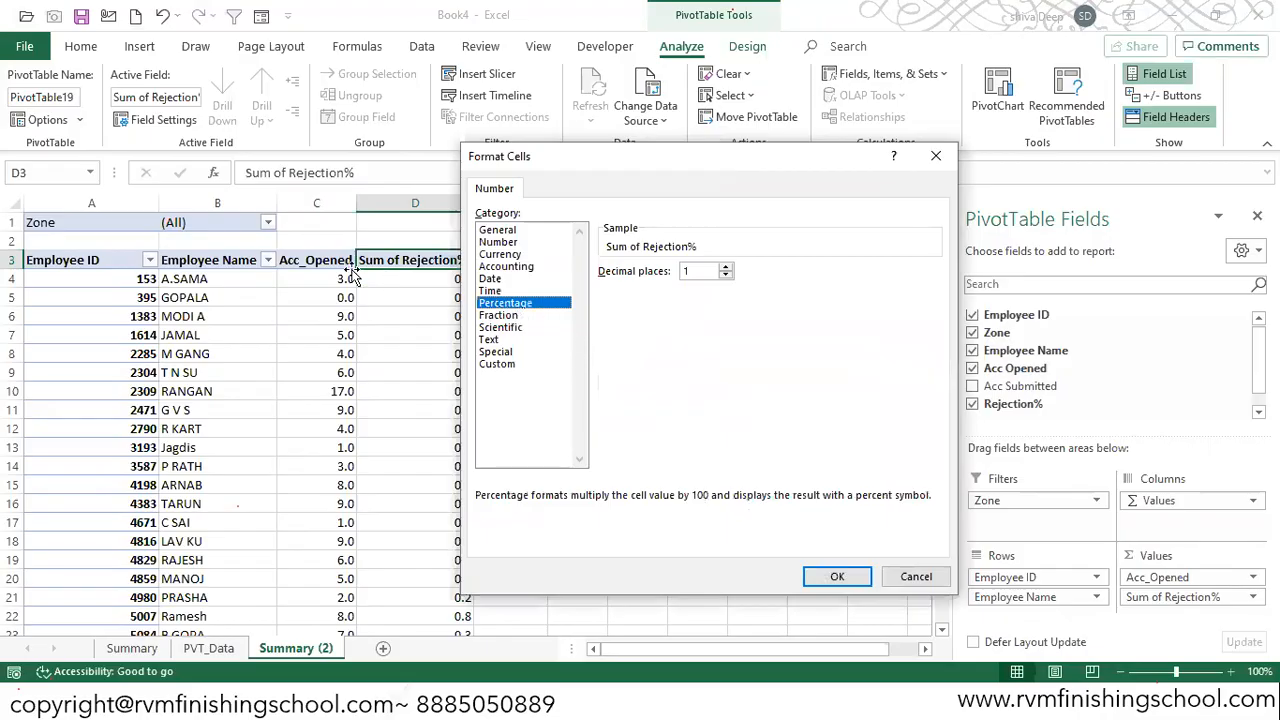
{"action": "key", "text": "Return"}
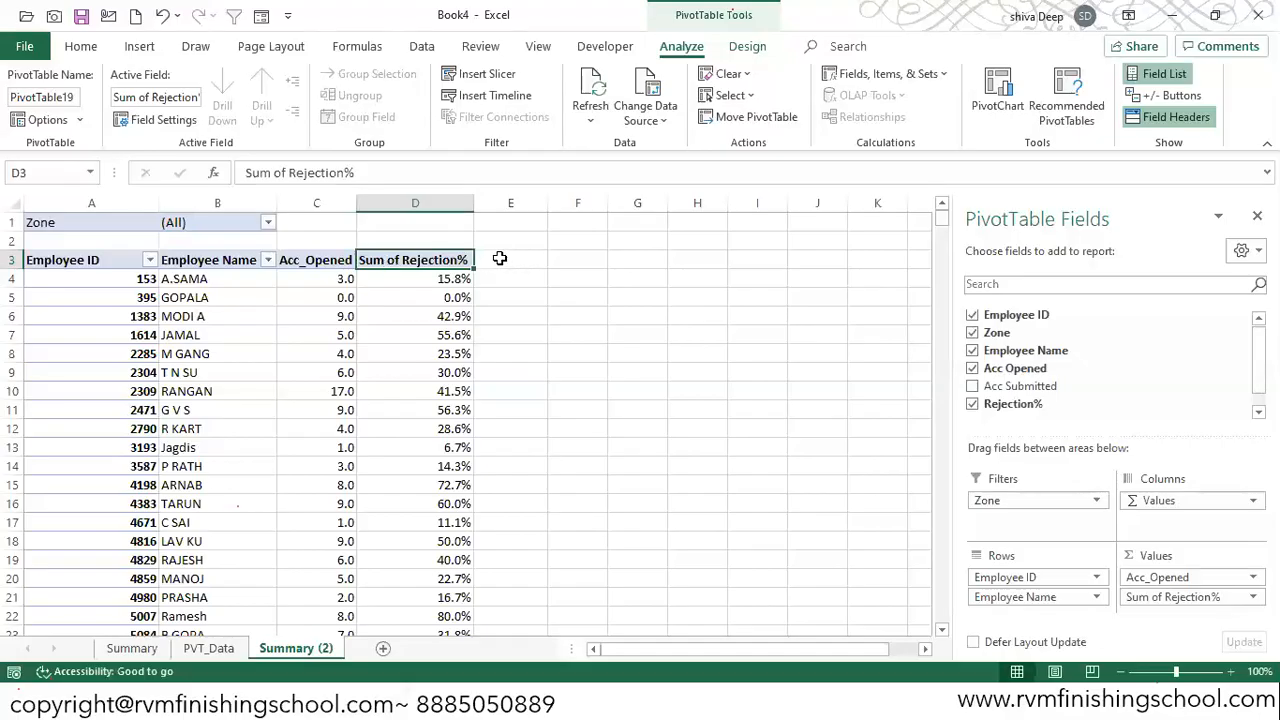
- List the pivot table's formulas on a new sheet and examine the Rejection% calculated field entry
{"action": "left_click", "coordinate": [920, 73]}
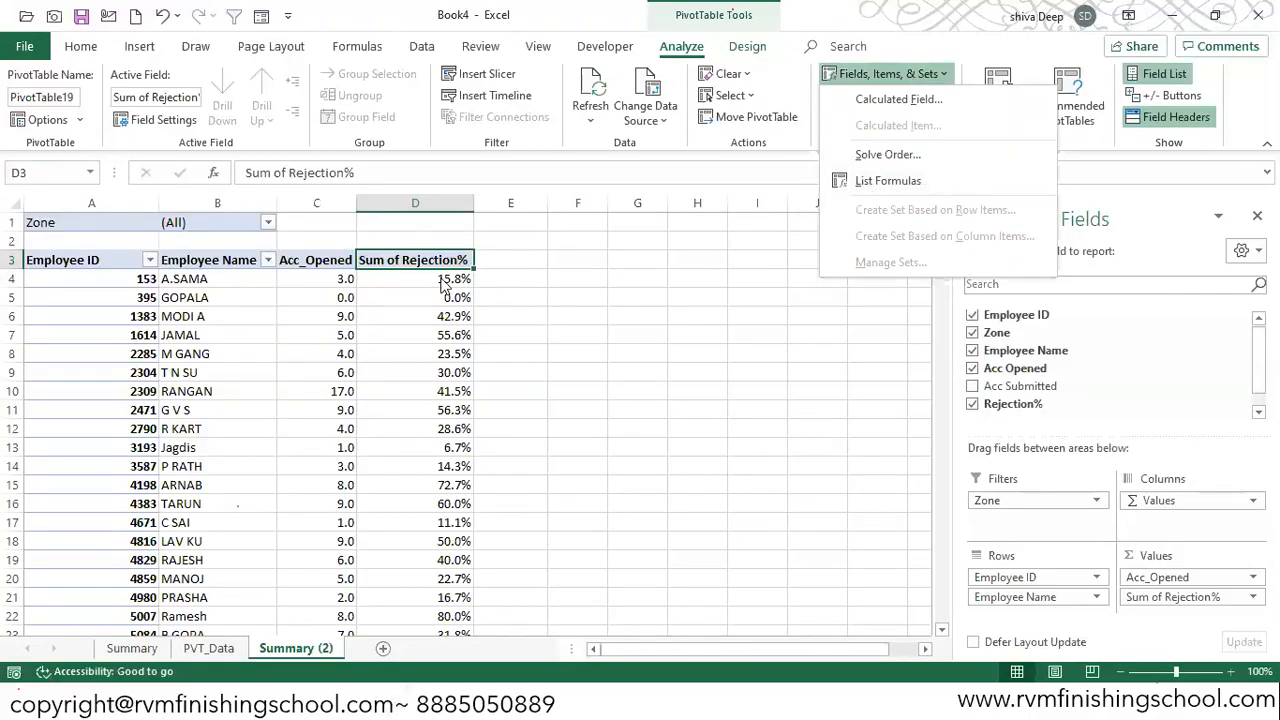
{"action": "left_click", "coordinate": [873, 182]}
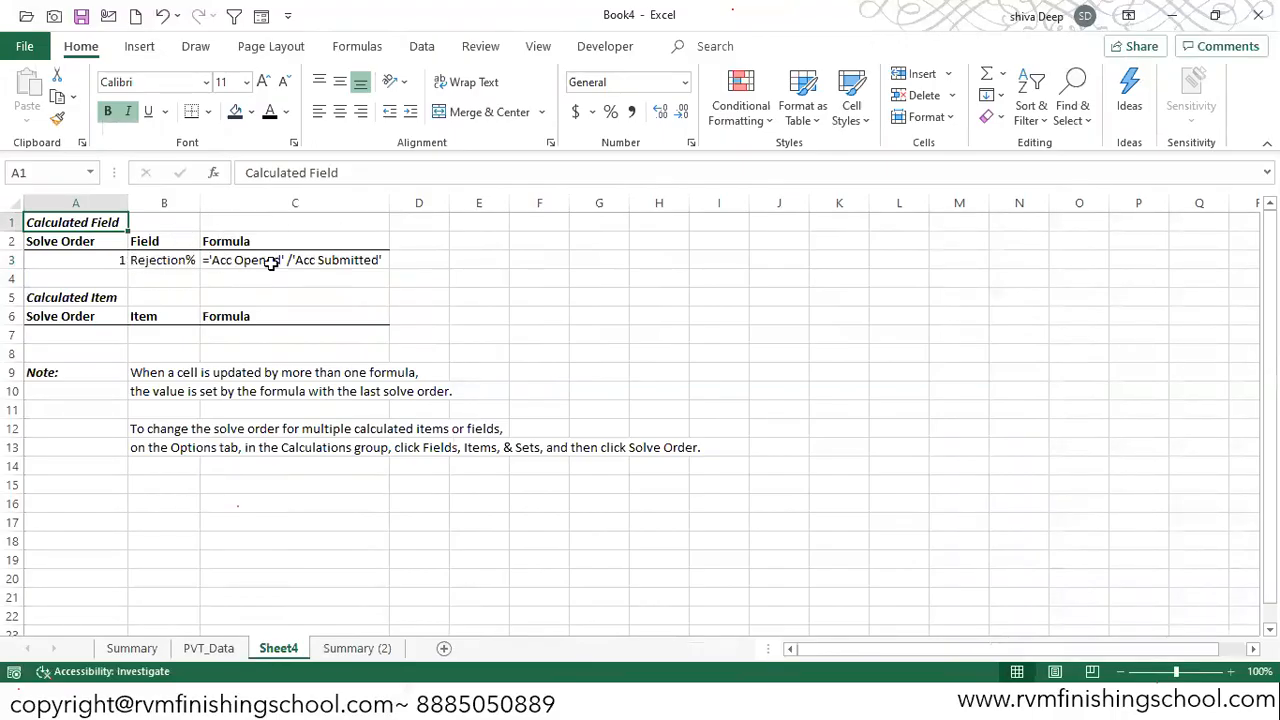
{"action": "left_click_drag", "start_coordinate": [156, 259], "coordinate": [266, 261]}
{"action": "left_click_drag", "start_coordinate": [109, 259], "coordinate": [294, 259]}
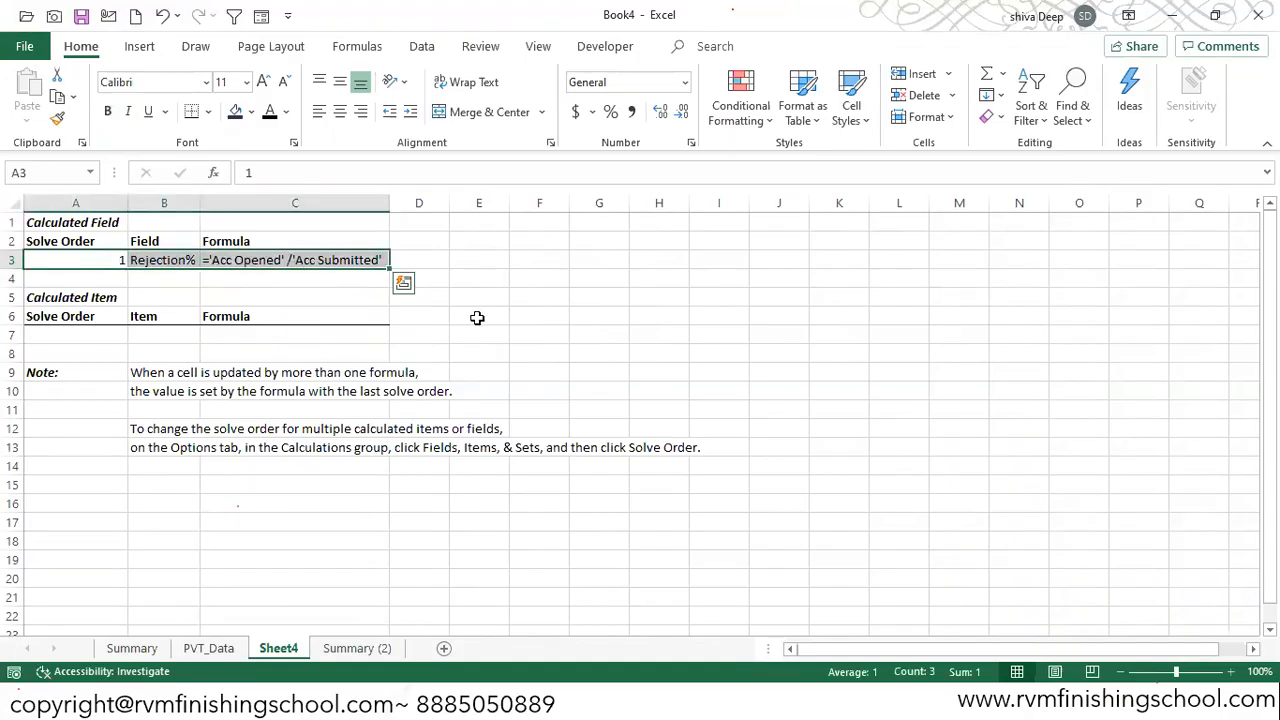
{"action": "left_click_drag", "start_coordinate": [186, 503], "coordinate": [300, 522]}
- Try to delete the worksheet column holding Sum of Rejection% on the Summary (2) sheet
{"action": "left_click", "coordinate": [208, 648]}
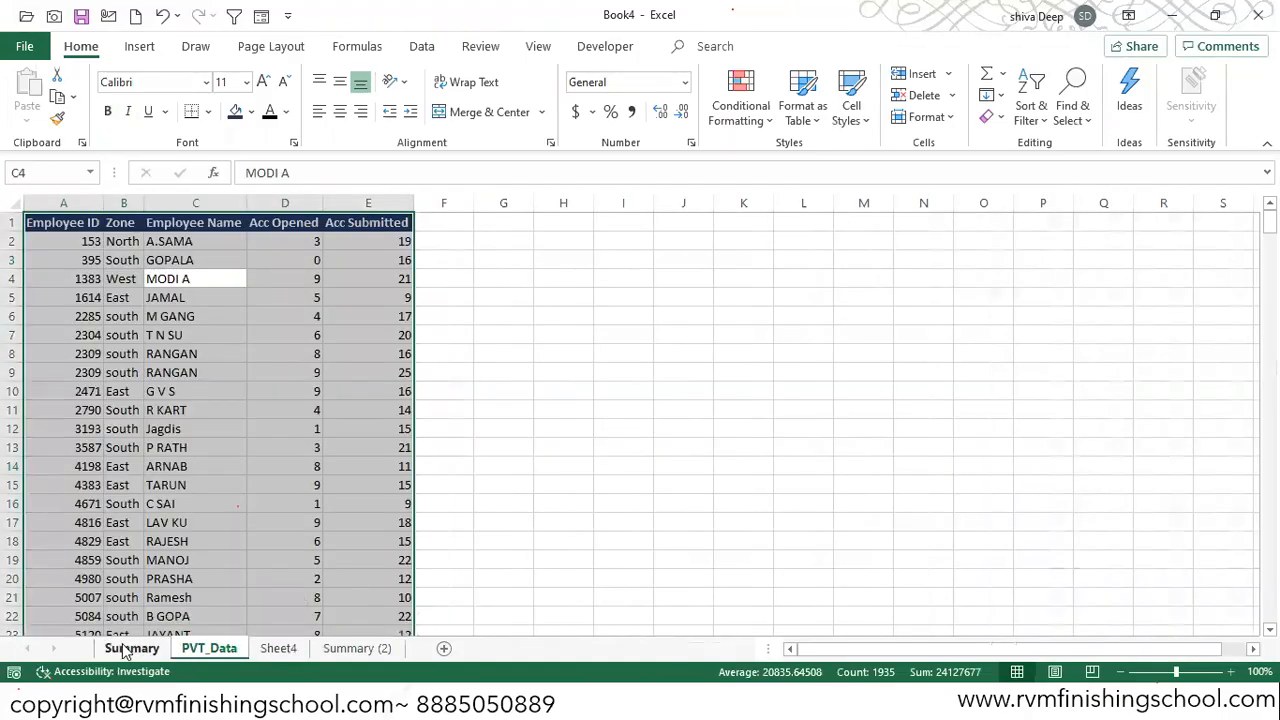
{"action": "left_click", "coordinate": [350, 650]}
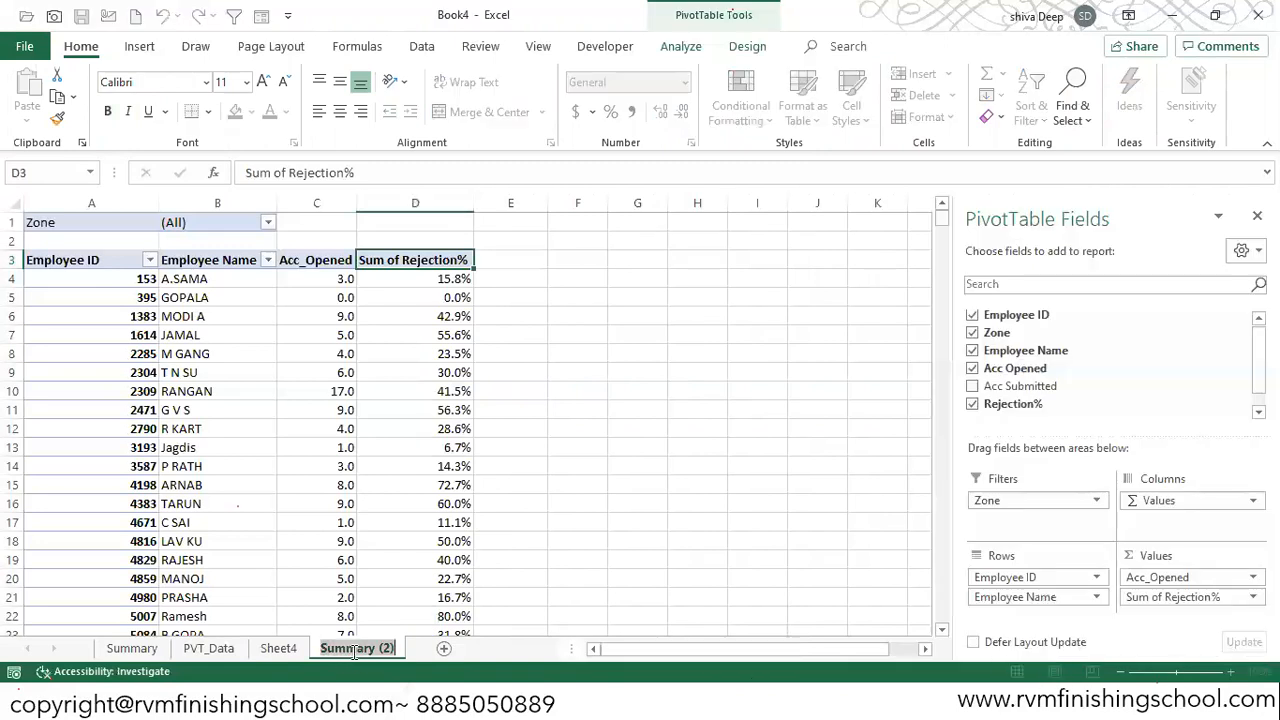
{"action": "left_click", "coordinate": [416, 203]}
{"action": "key", "text": "Delete"}
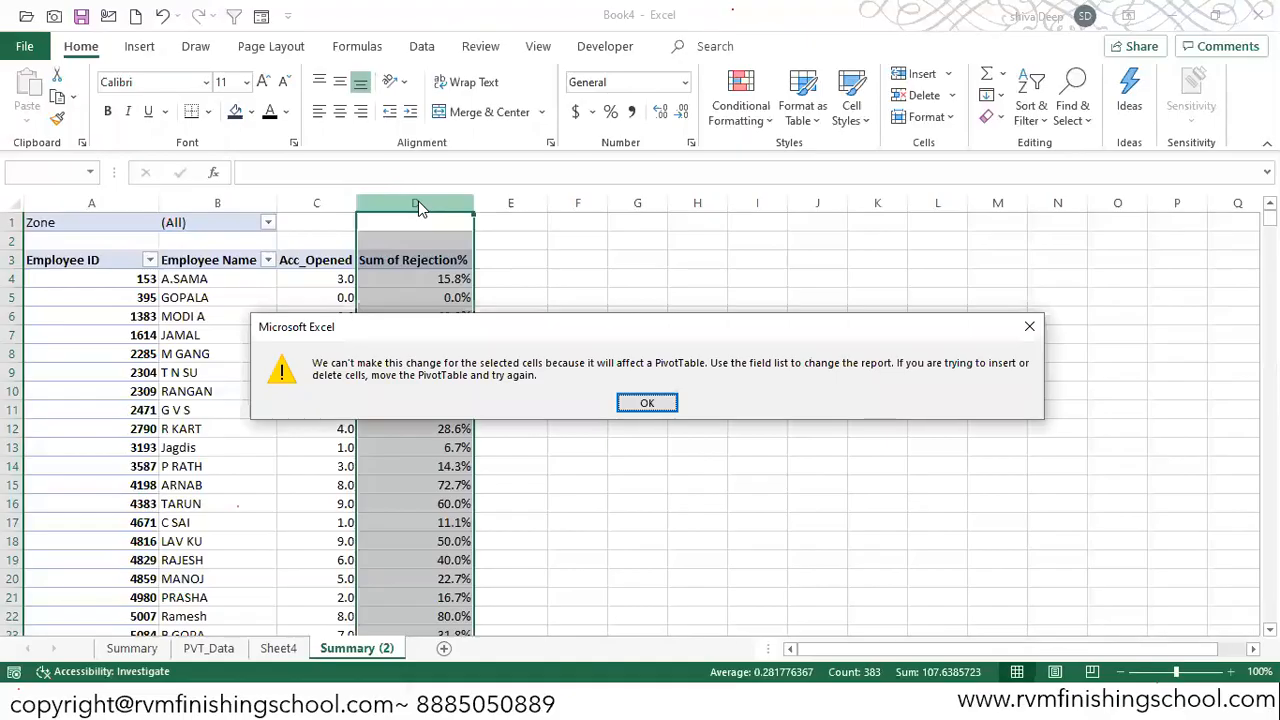
{"action": "left_click", "coordinate": [646, 403]}
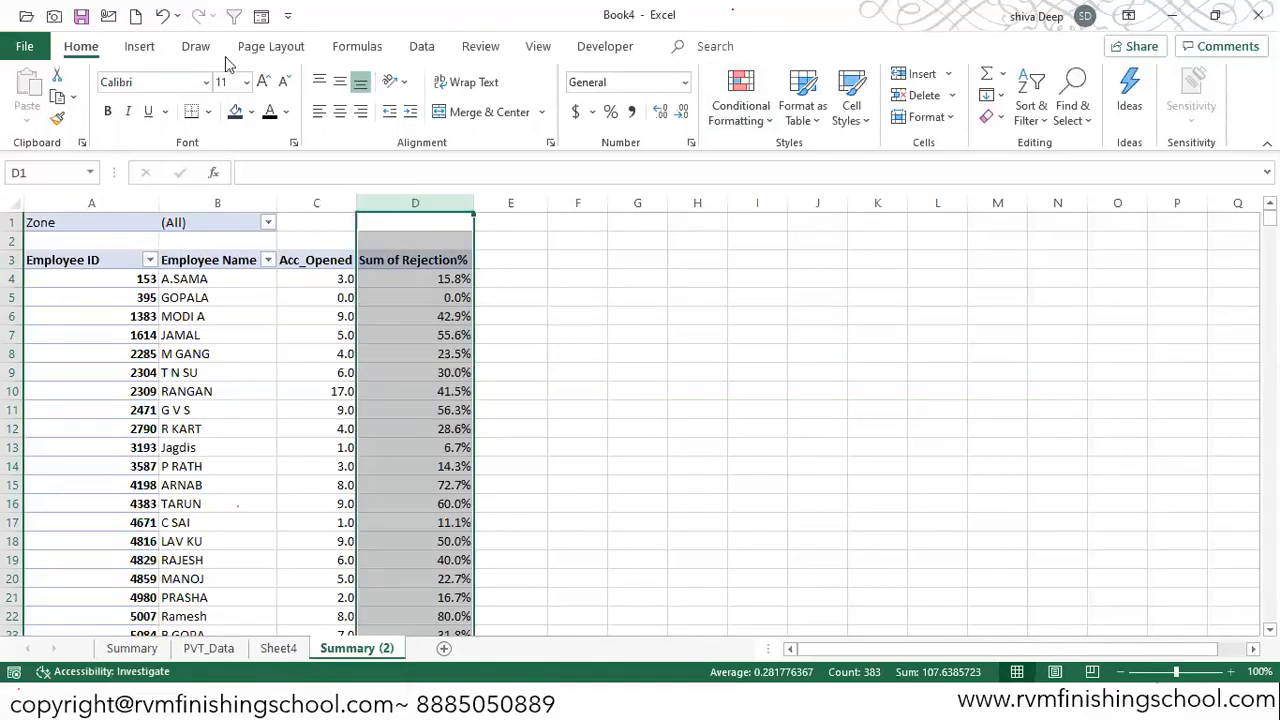
- Remove the Rejection% field from the pivot table on the Summary (2) sheet
{"action": "left_click", "coordinate": [235, 297]}
{"action": "scroll", "coordinate": [1100, 360], "scroll_direction": "down", "scroll_amount": 1}
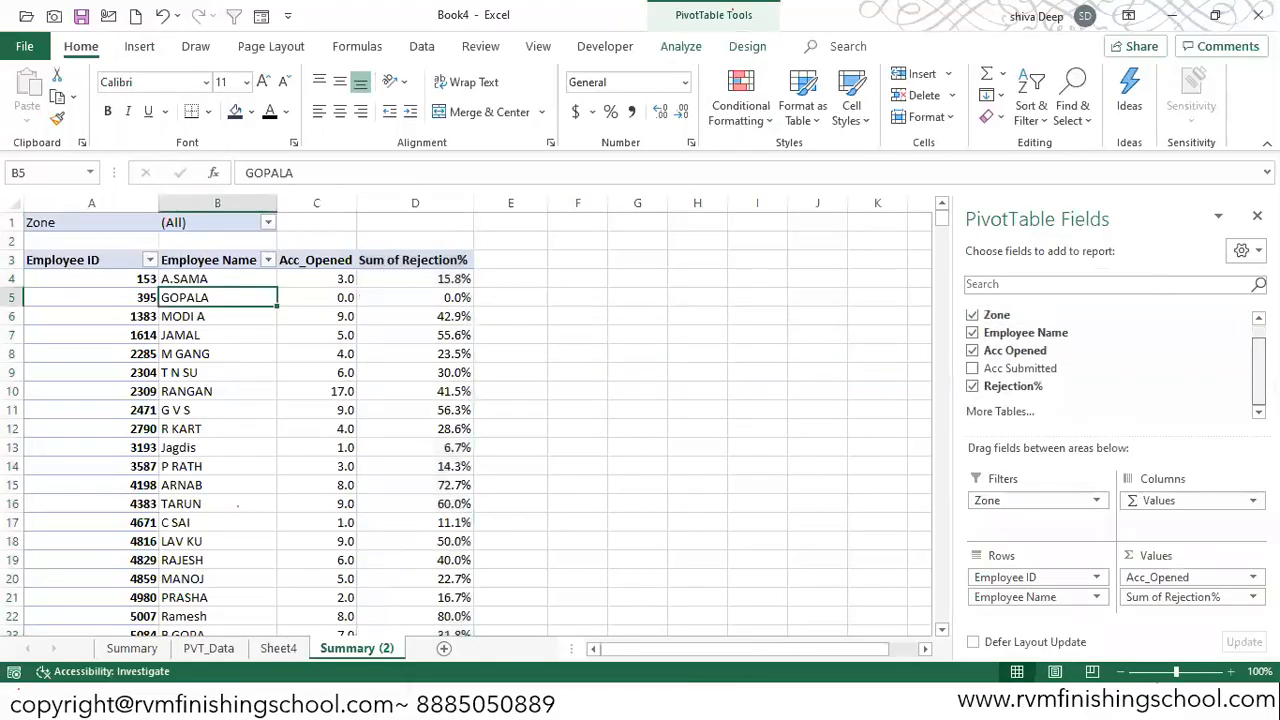
{"action": "left_click", "coordinate": [972, 386]}
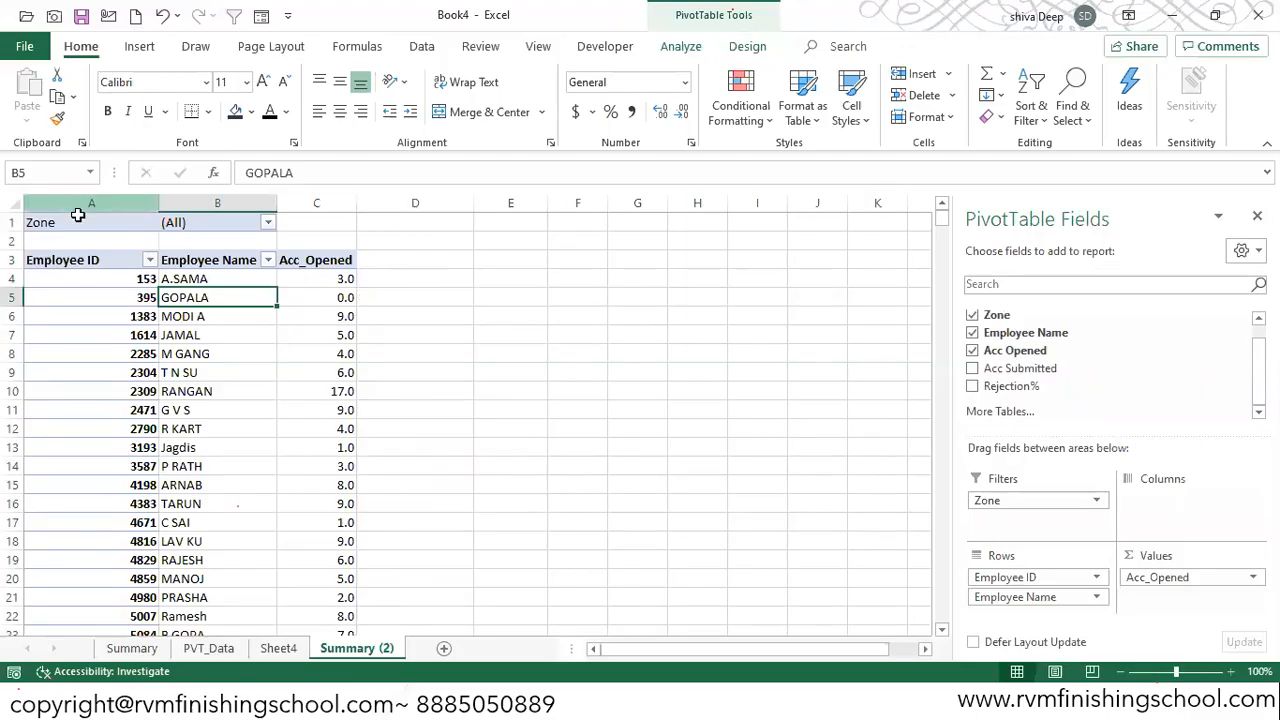
- Generate separate report filter pages for the Zone field of the pivot table
{"action": "left_click", "coordinate": [88, 279]}
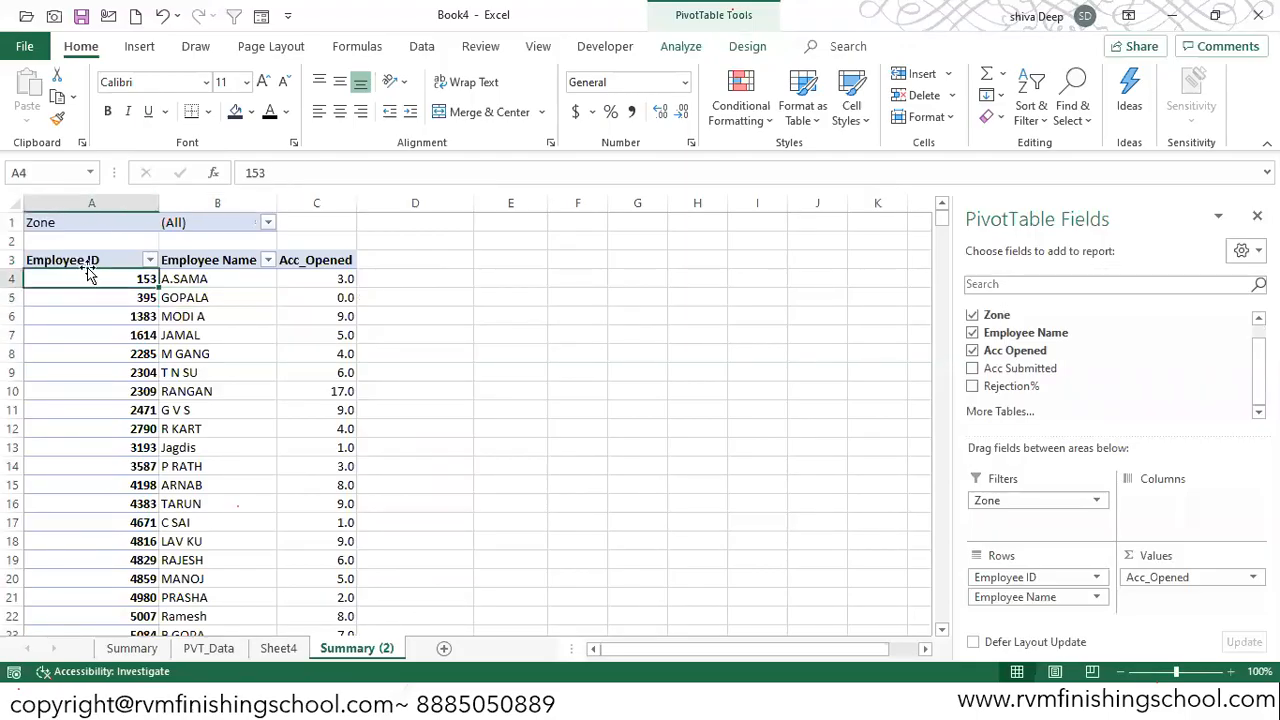
{"action": "left_click", "coordinate": [683, 47]}
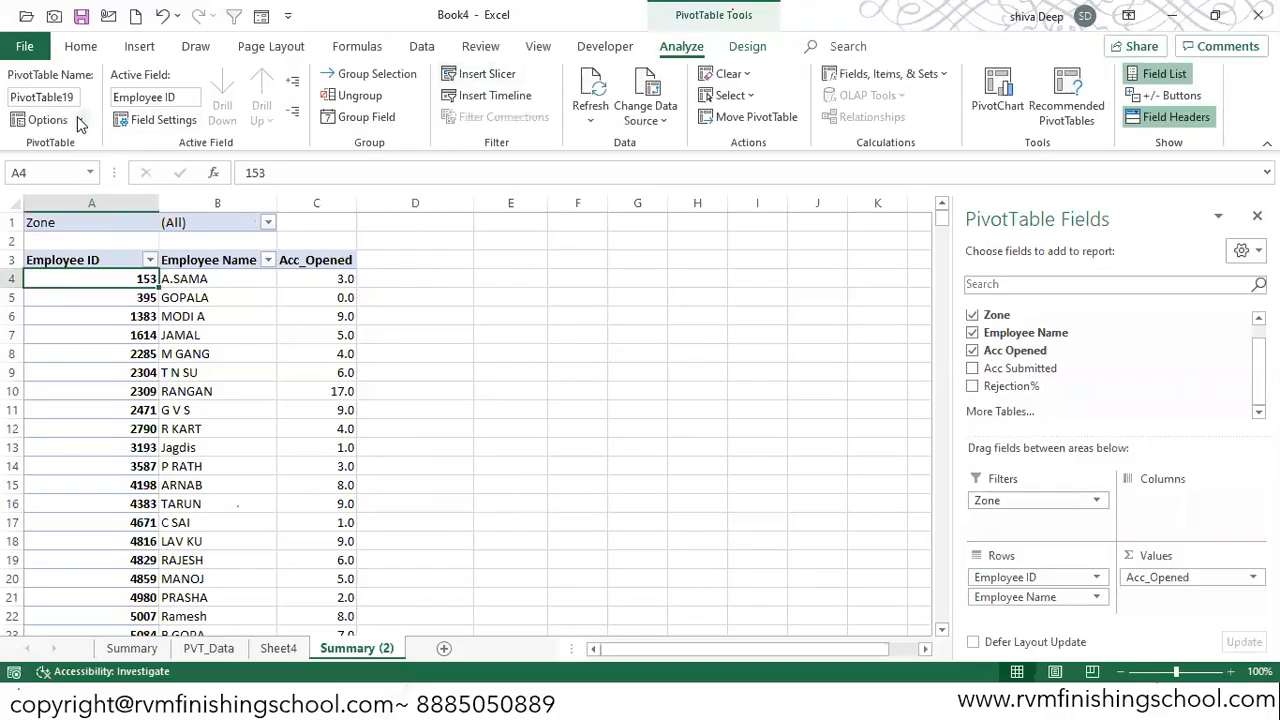
{"action": "left_click", "coordinate": [80, 120]}
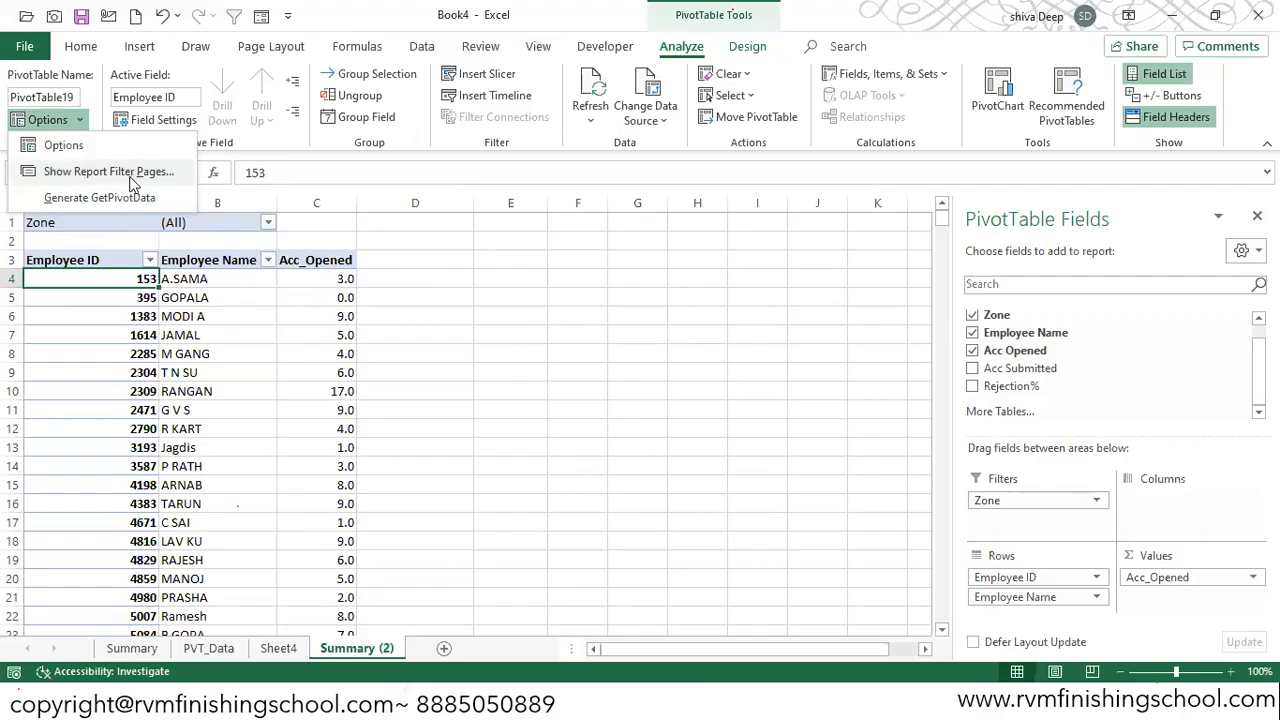
{"action": "left_click", "coordinate": [92, 172]}
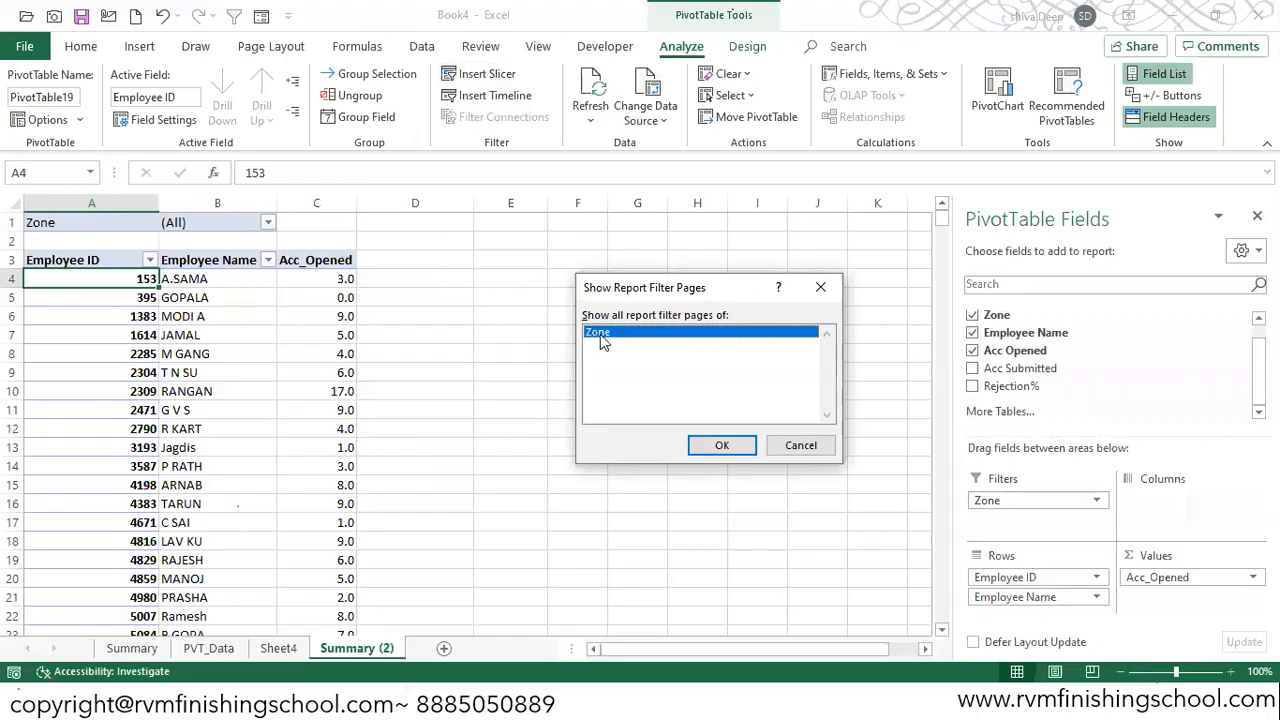
{"action": "left_click", "coordinate": [721, 446]}
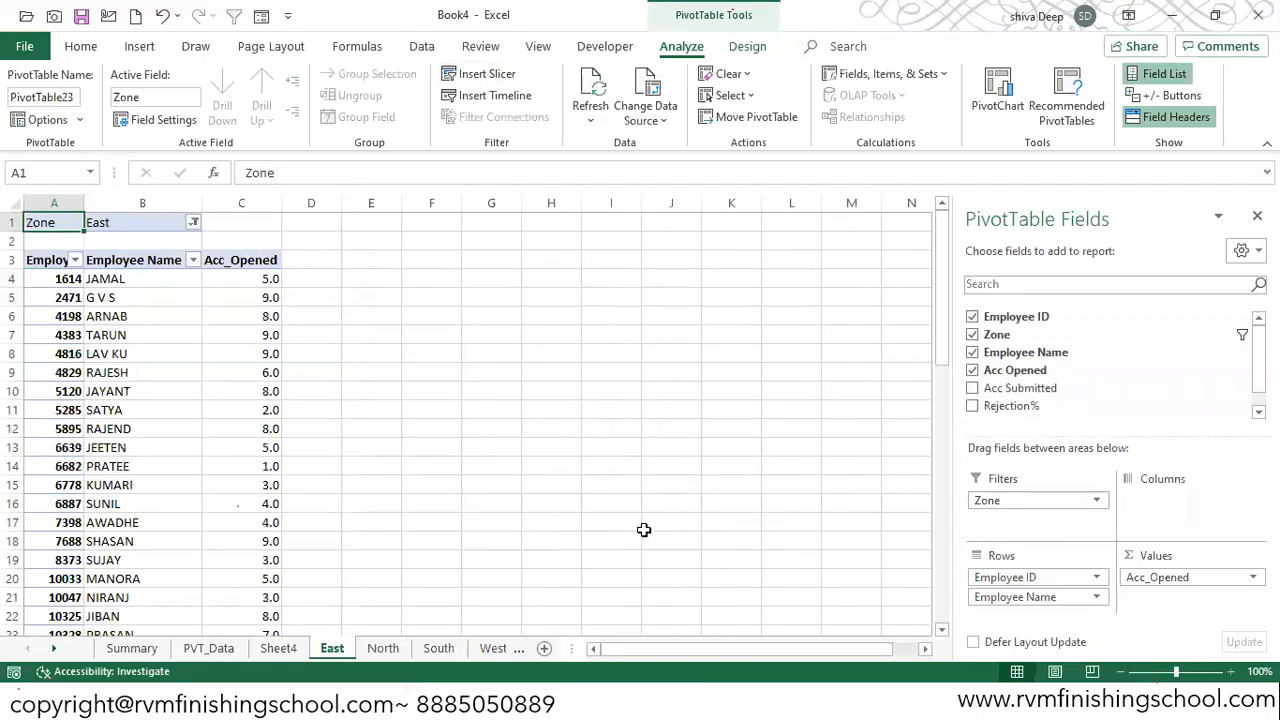
- Examine the generated East, North, South and West sheets and compare them with the Summary (2) pivot table
{"action": "left_click", "coordinate": [383, 648]}
{"action": "left_click", "coordinate": [440, 649]}
{"action": "left_click", "coordinate": [492, 649]}
{"action": "left_click", "coordinate": [255, 649]}
{"action": "left_click", "coordinate": [304, 650]}
{"action": "left_click", "coordinate": [368, 651]}
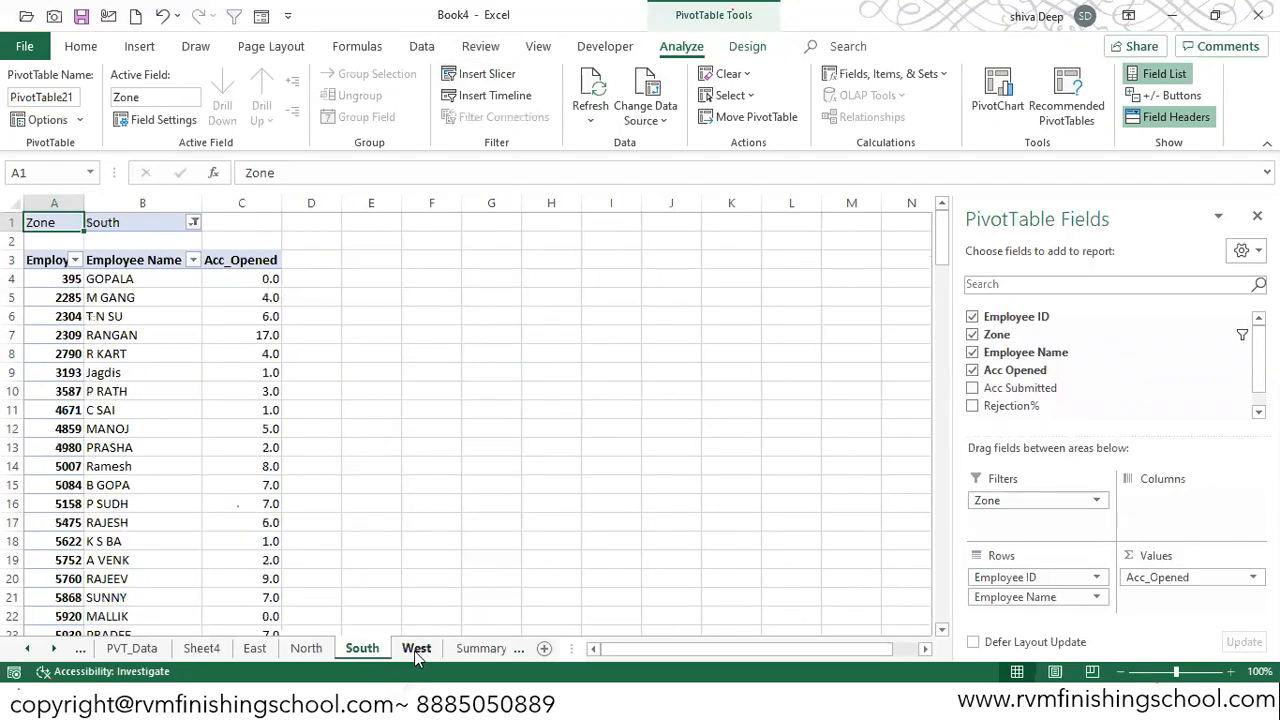
{"action": "left_click", "coordinate": [416, 650]}
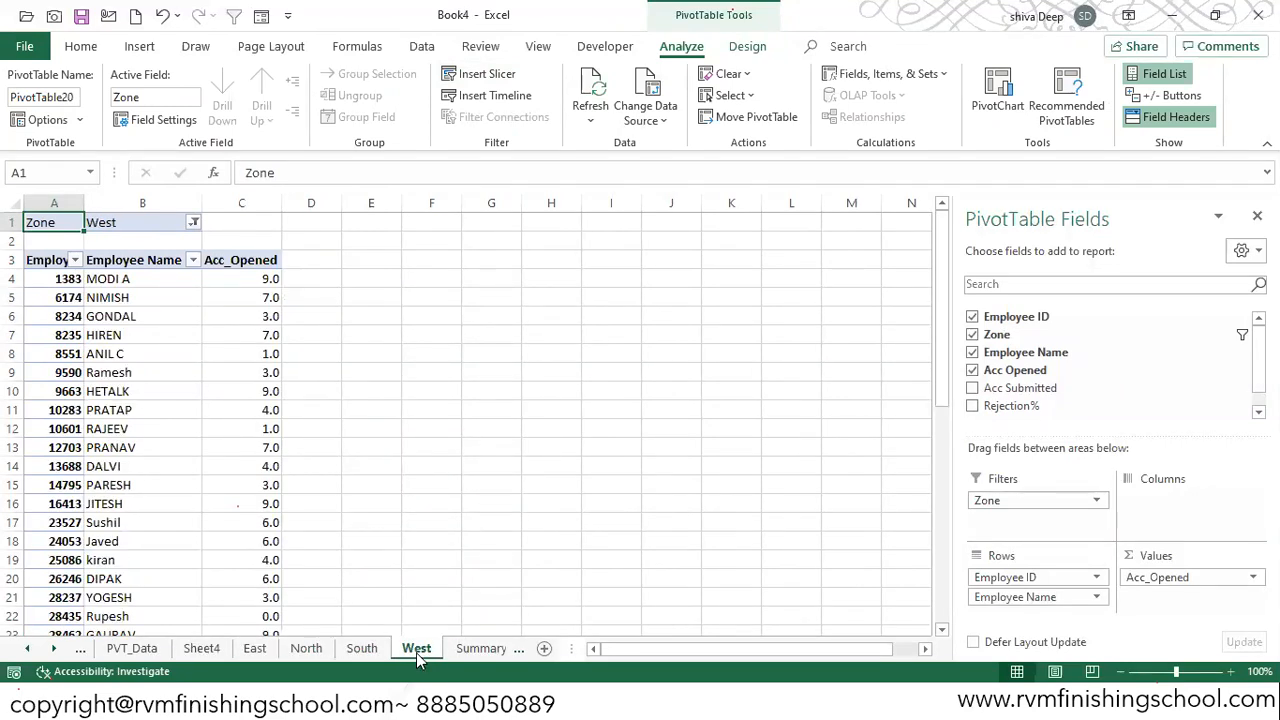
{"action": "left_click", "coordinate": [478, 649]}
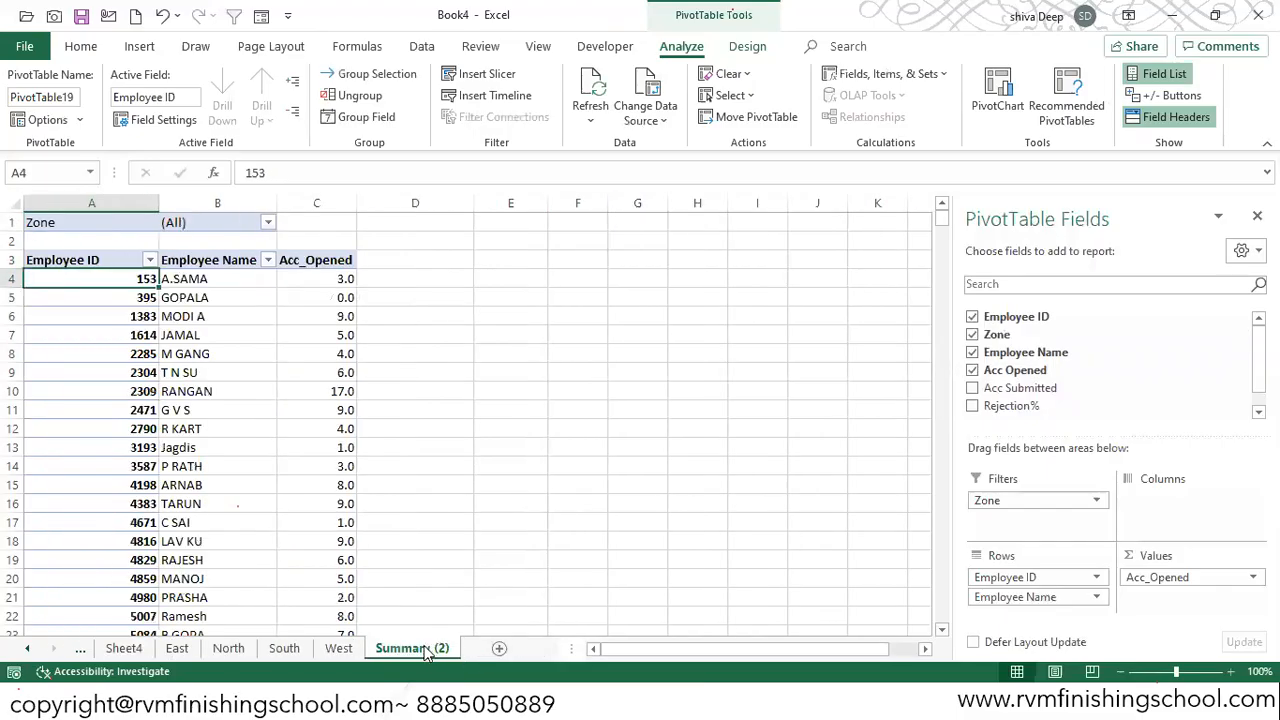
- Reorder the East, North, South and West sheets so they directly follow the Summary sheet, ahead of PVT_Data
{"action": "left_click", "coordinate": [127, 650]}
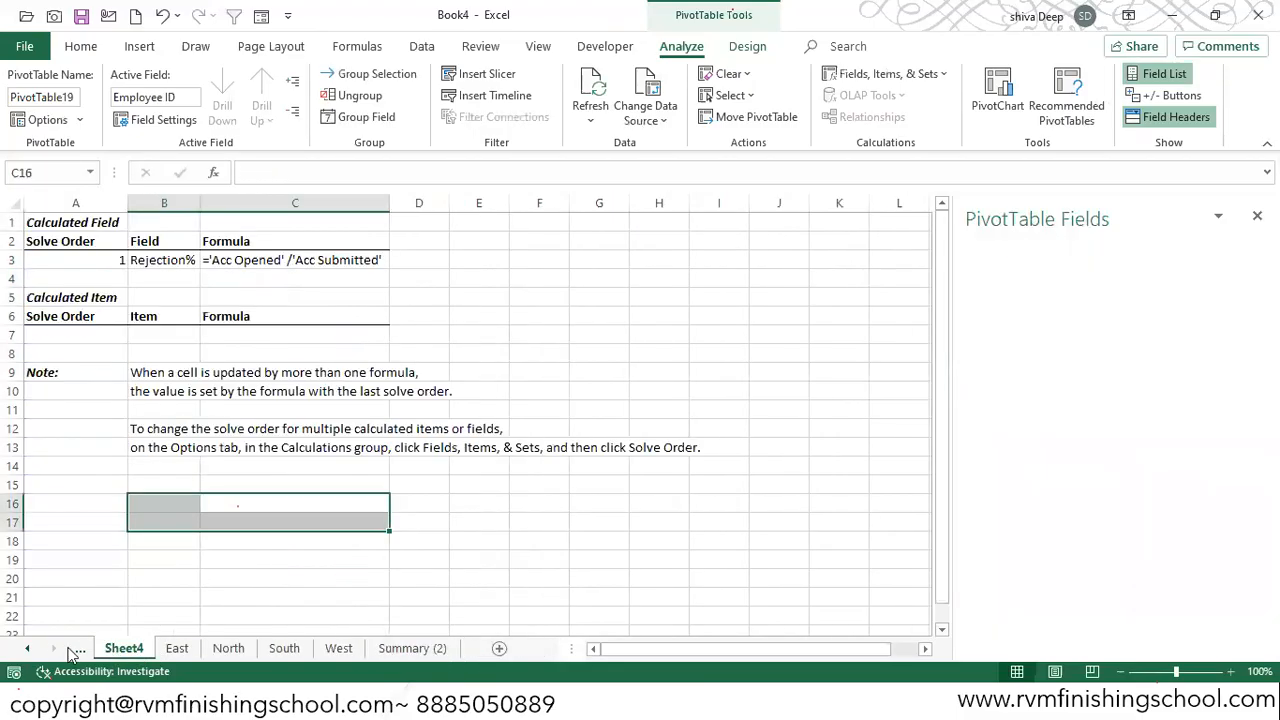
{"action": "left_click", "coordinate": [120, 648]}
{"action": "left_click_drag", "start_coordinate": [334, 650], "coordinate": [190, 648]}
{"action": "left_click_drag", "start_coordinate": [383, 648], "coordinate": [232, 648]}
{"action": "left_click", "coordinate": [430, 648]}
{"action": "left_click_drag", "start_coordinate": [310, 653], "coordinate": [313, 653]}
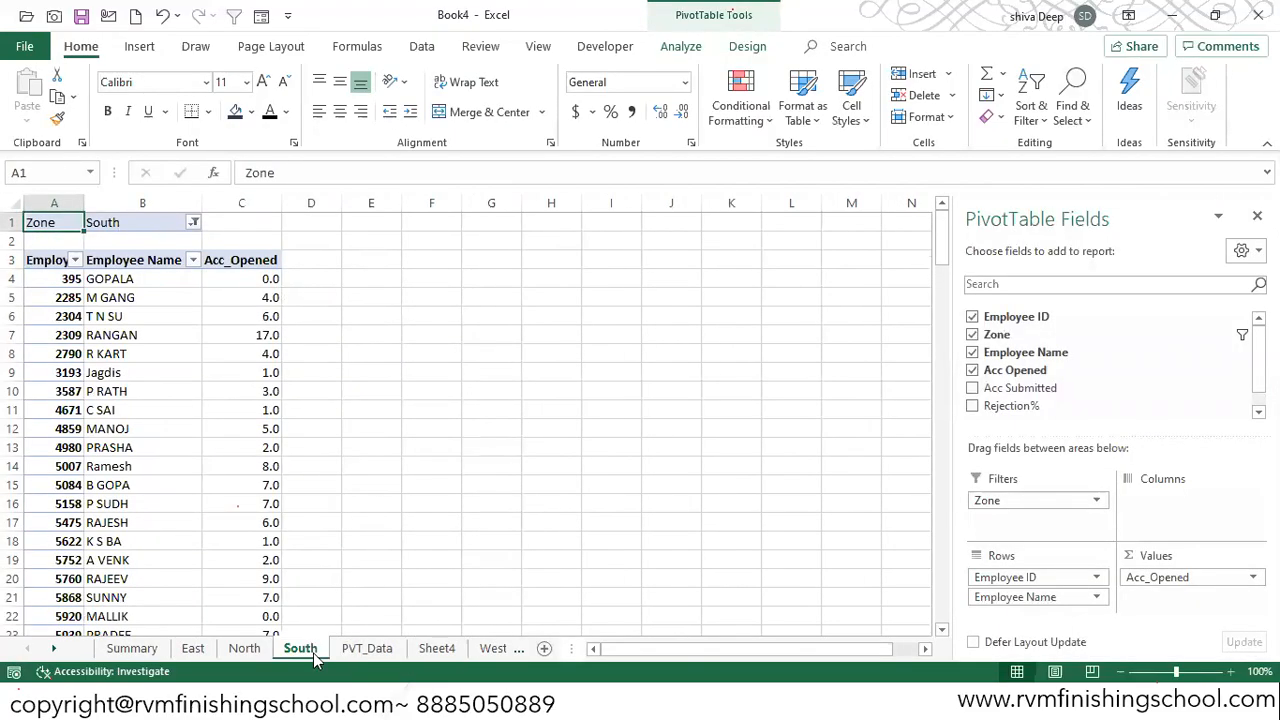
{"action": "left_click", "coordinate": [495, 650]}
{"action": "left_click_drag", "start_coordinate": [415, 652], "coordinate": [266, 655]}
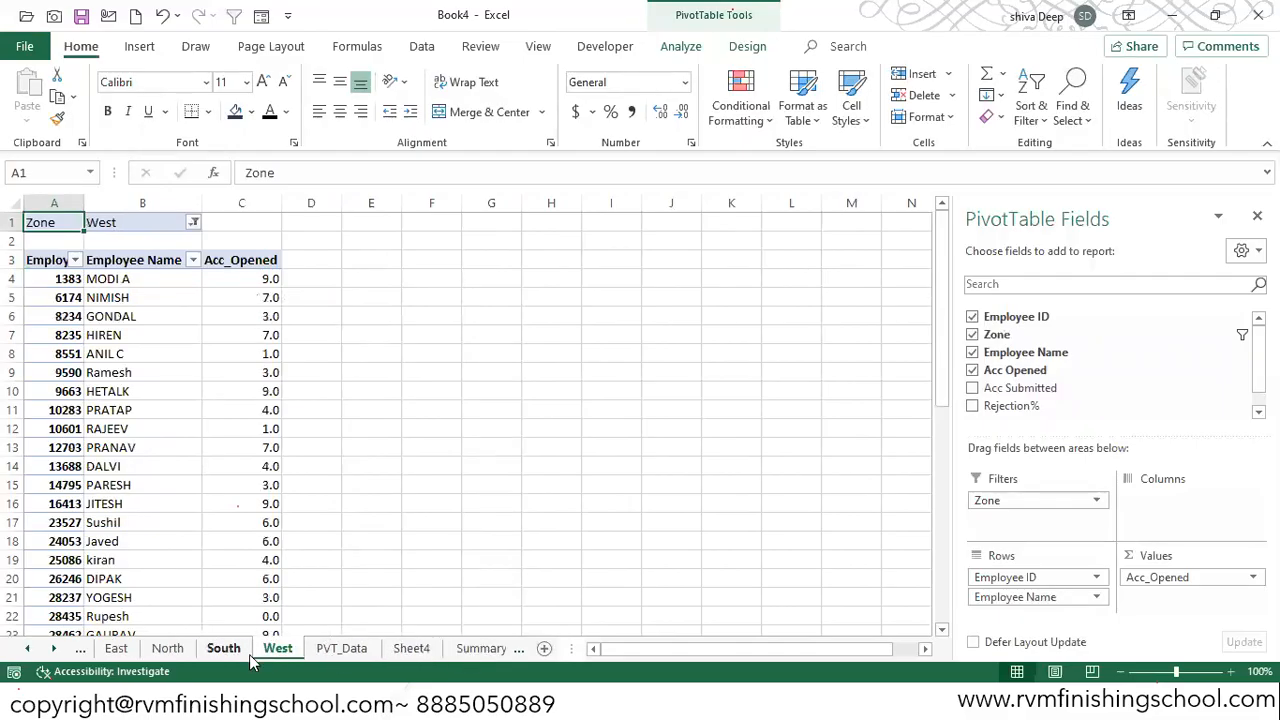
- Start creating a PivotChart from empty cell C2 on the Summary sheet
{"action": "left_click", "coordinate": [28, 649]}
{"action": "left_click", "coordinate": [108, 648]}
{"action": "left_click_drag", "start_coordinate": [90, 260], "coordinate": [164, 350]}
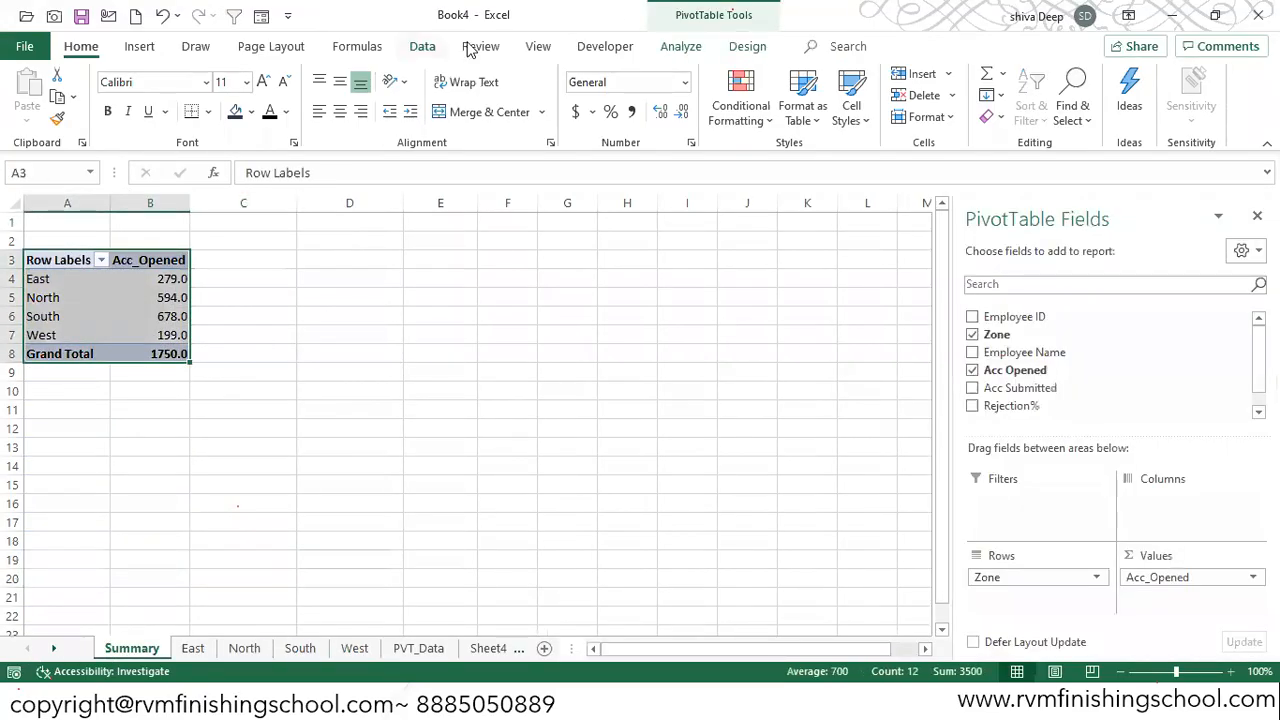
{"action": "left_click", "coordinate": [538, 50]}
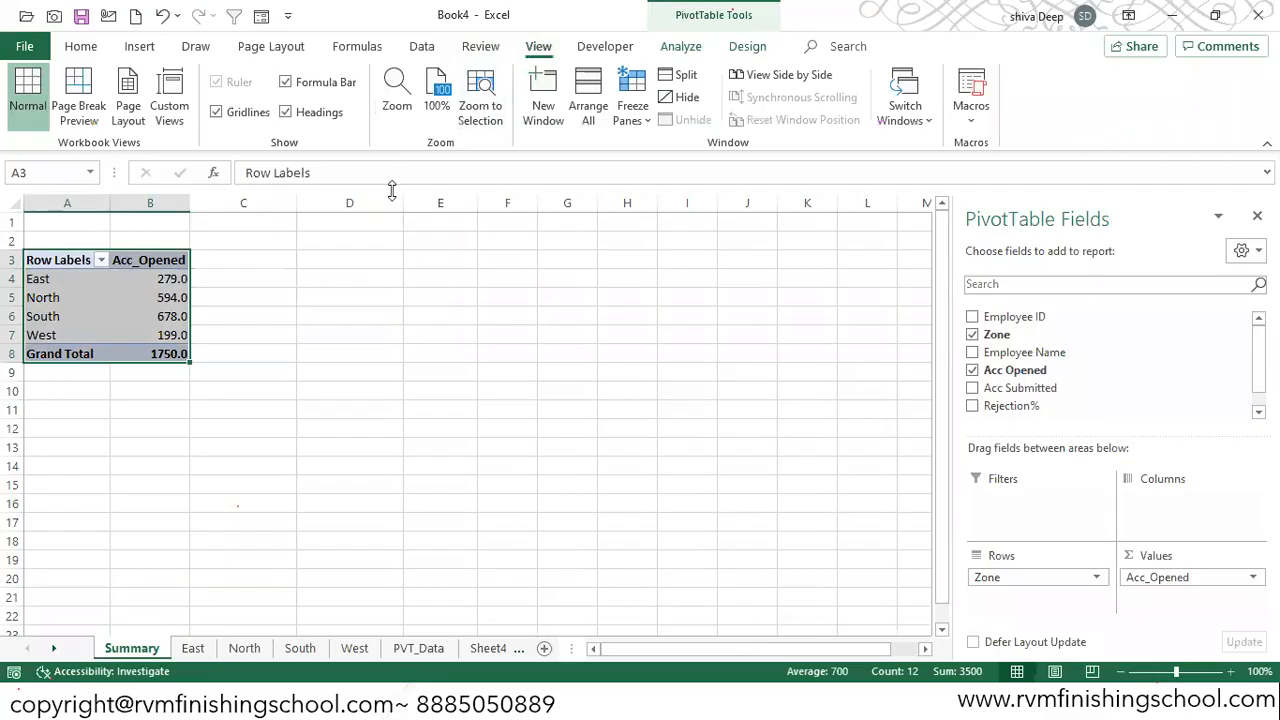
{"action": "left_click", "coordinate": [137, 47]}
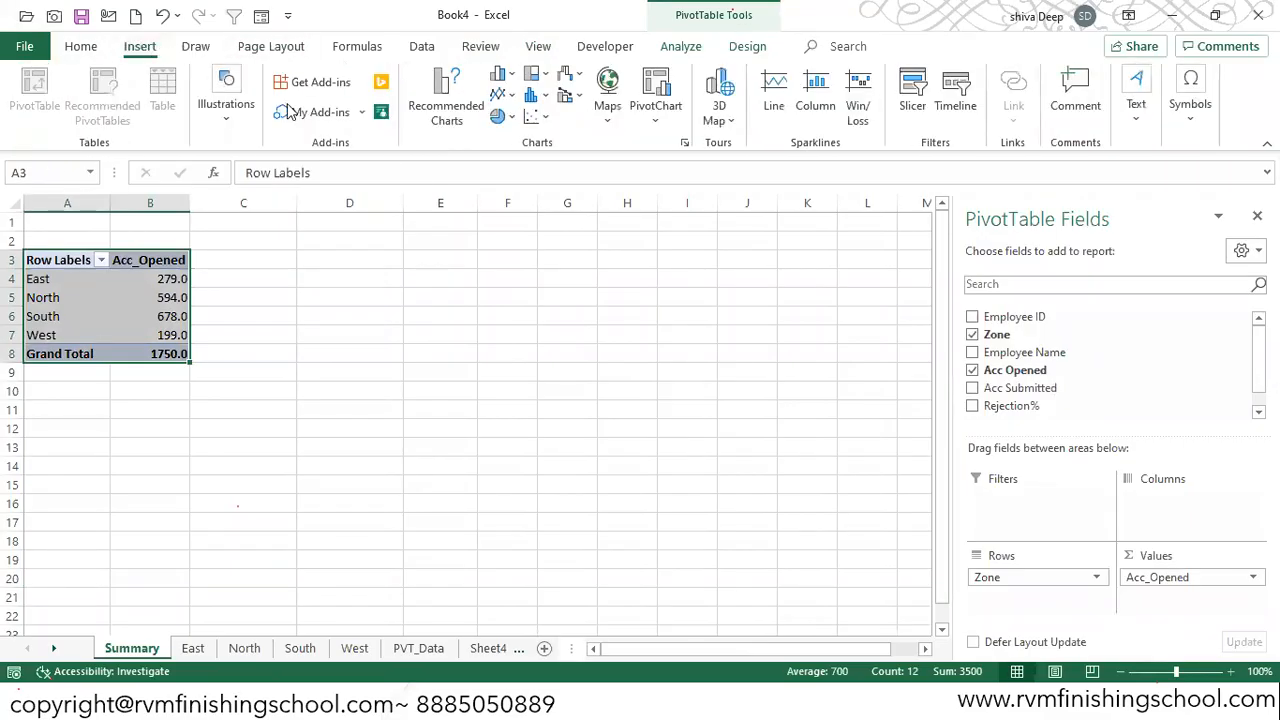
{"action": "left_click", "coordinate": [268, 238]}
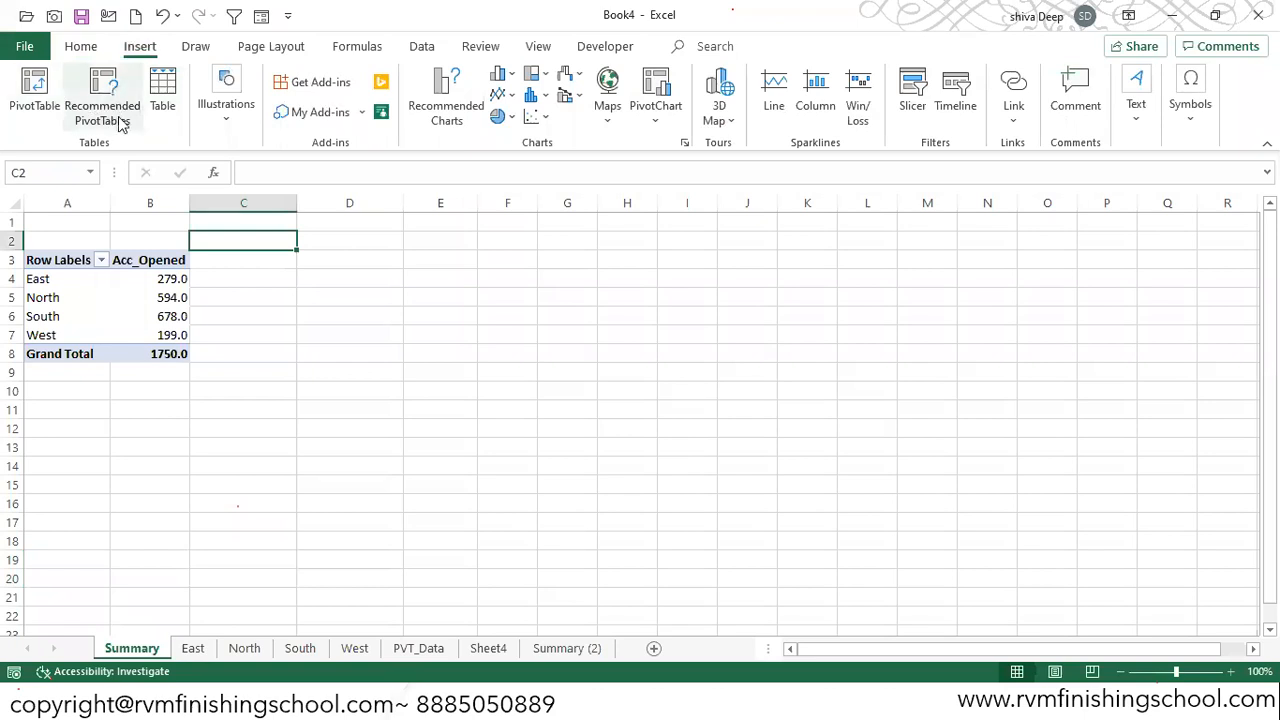
{"action": "left_click", "coordinate": [656, 122]}
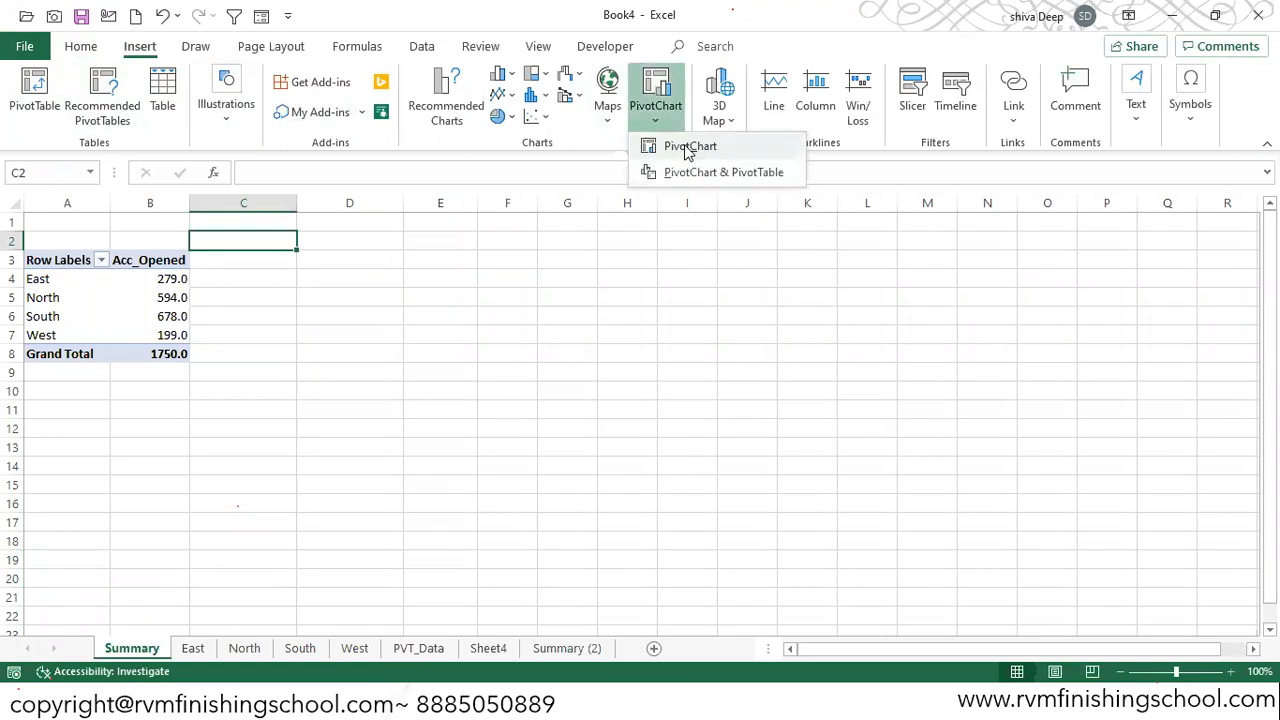
{"action": "left_click", "coordinate": [689, 150]}
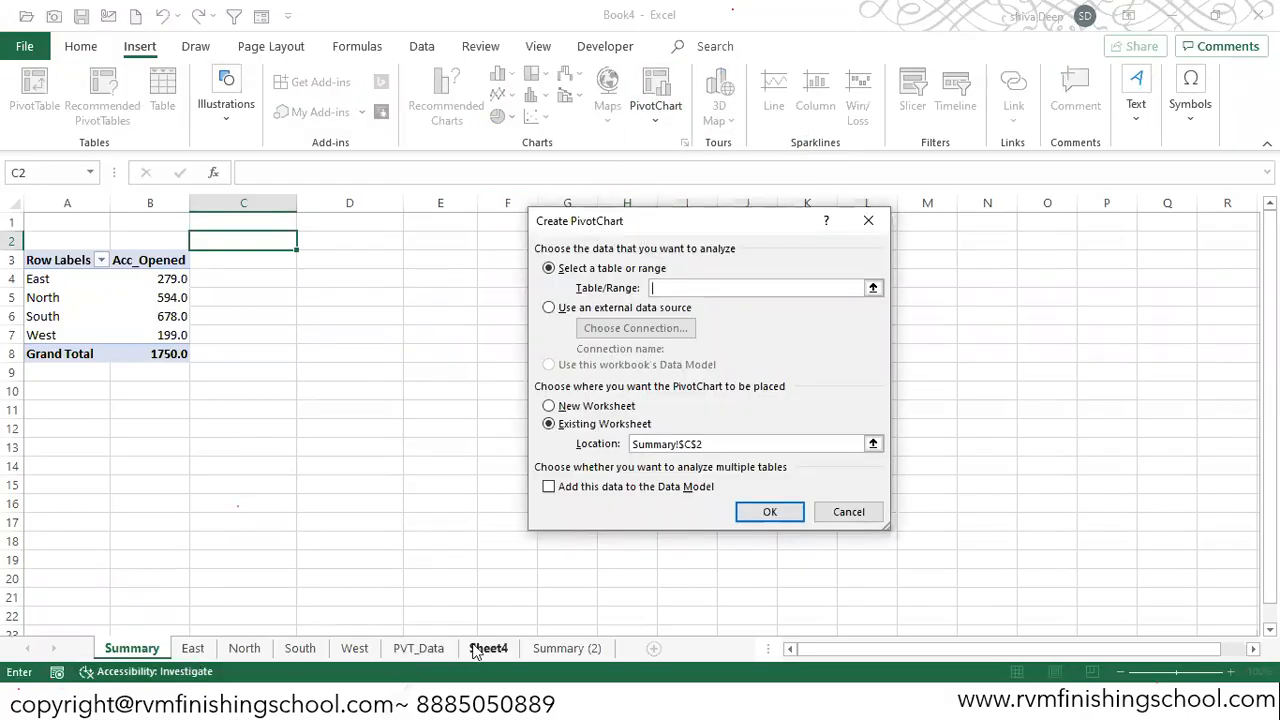
- Set the PivotChart source range to PVT_Data!$A$1:$E$387 and choose a new worksheet as its location
{"action": "left_click", "coordinate": [418, 648]}
{"action": "left_click", "coordinate": [60, 222]}
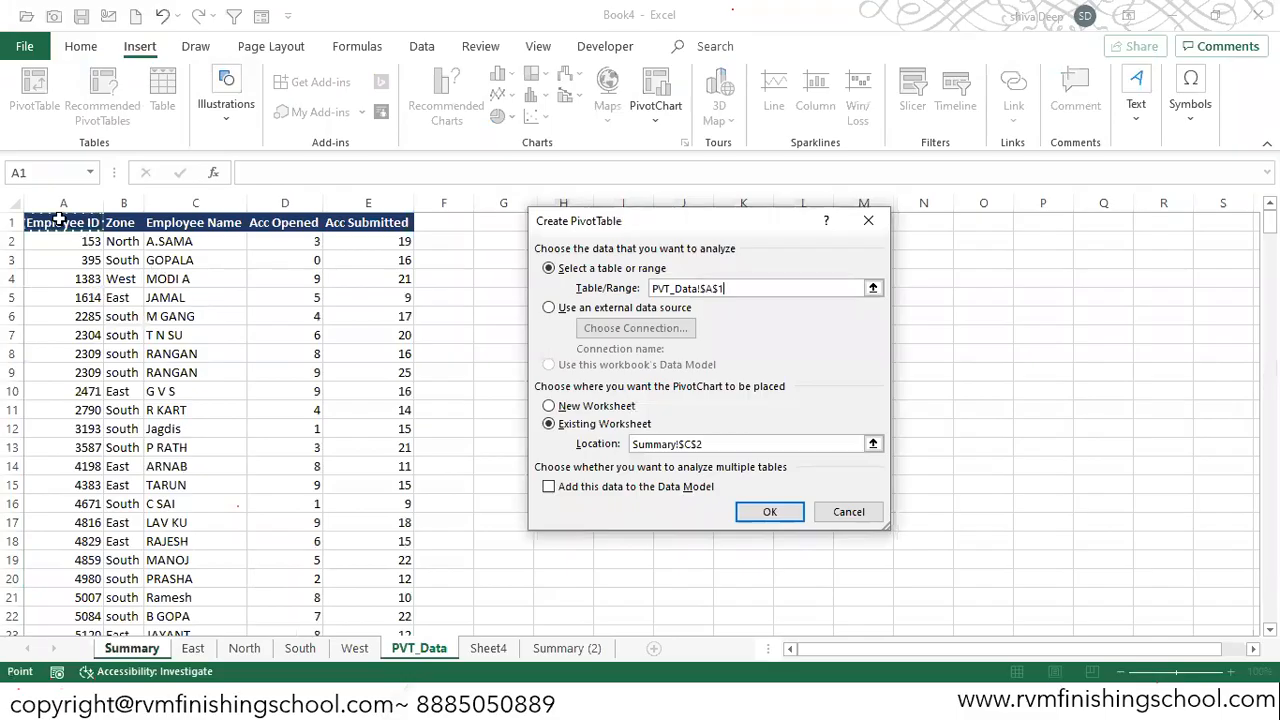
{"action": "key", "text": "ctrl+shift+Right"}
{"action": "key", "text": "ctrl+shift+Down"}
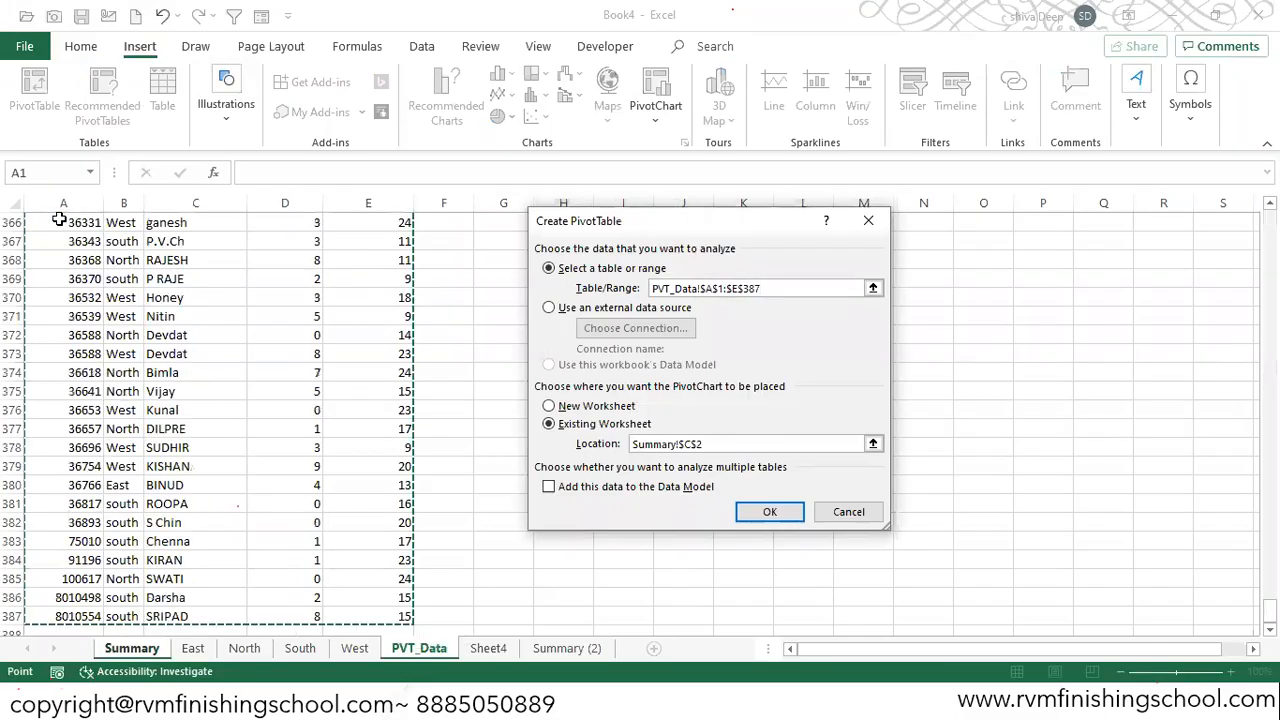
{"action": "left_click", "coordinate": [575, 405]}
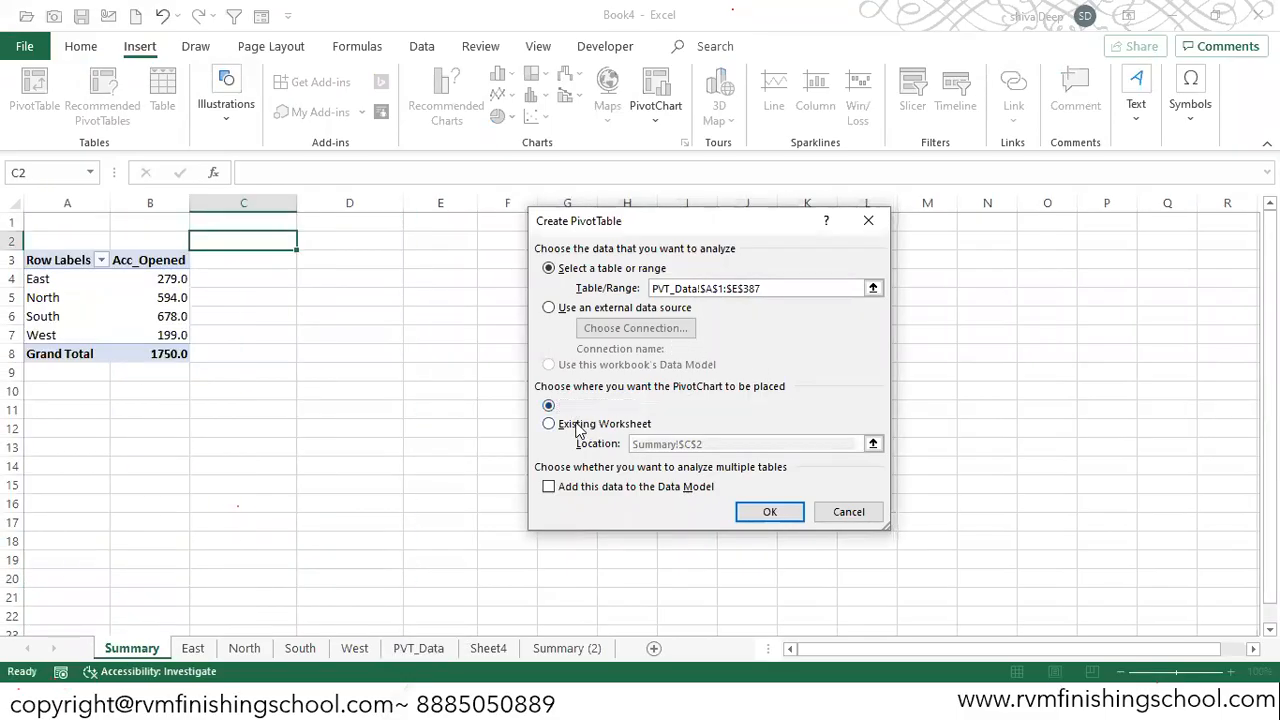